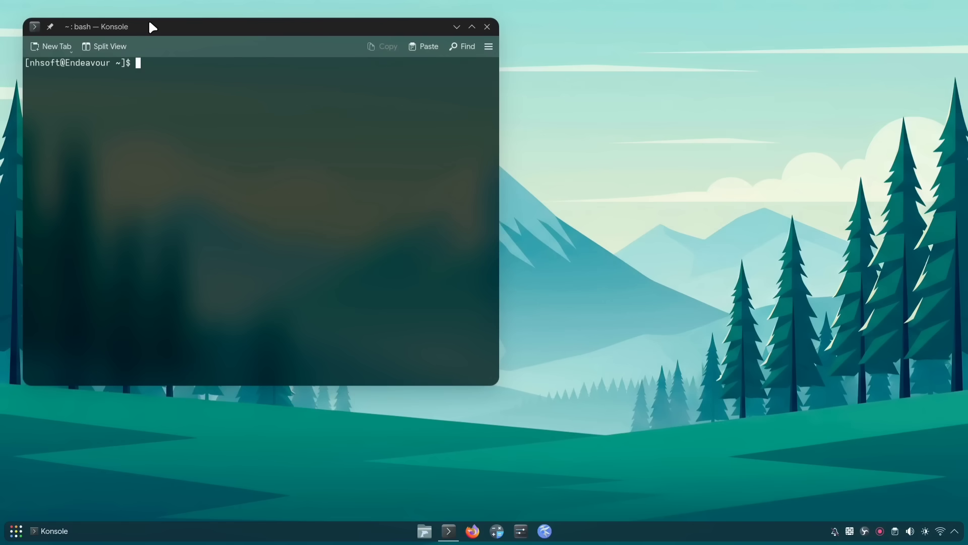
{"action": "left_click_drag", "start_coordinate": [151, 25], "coordinate": [170, 44]}
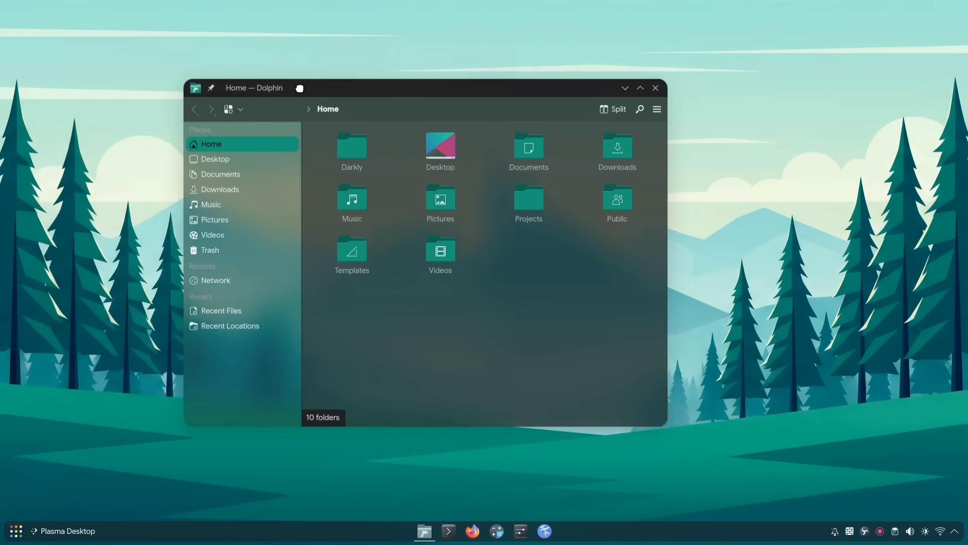
{"action": "left_click_drag", "start_coordinate": [299, 86], "coordinate": [450, 101]}
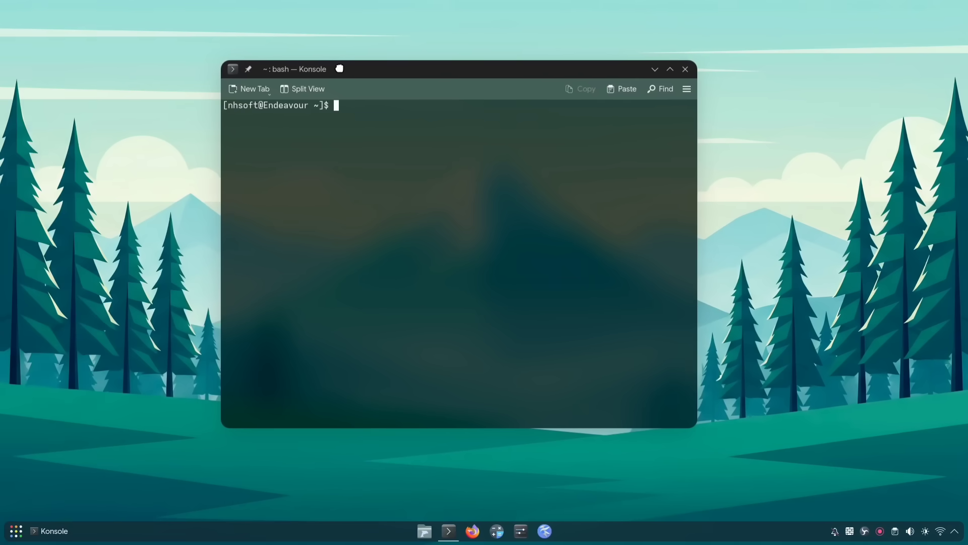
{"action": "left_click_drag", "start_coordinate": [340, 68], "coordinate": [349, 65]}
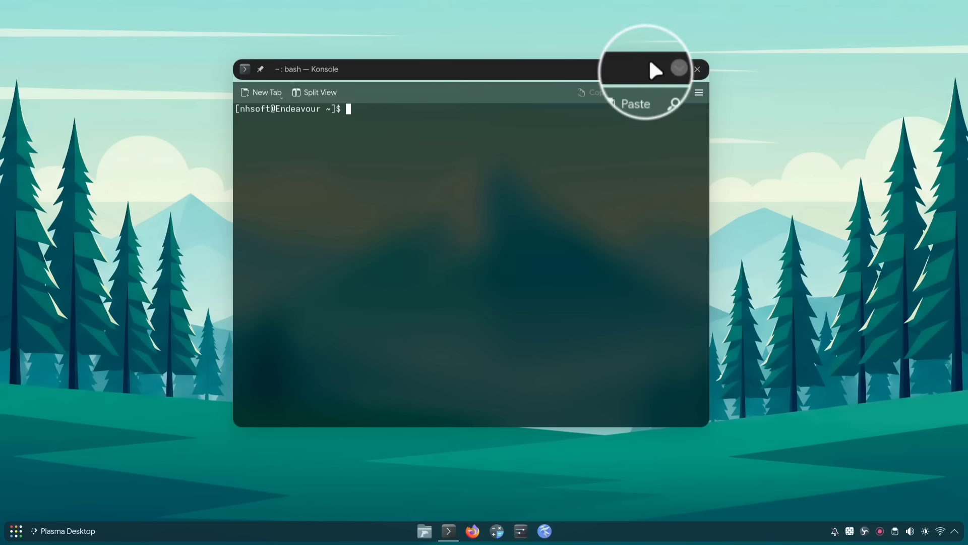
{"action": "left_click_drag", "start_coordinate": [465, 67], "coordinate": [432, 127]}
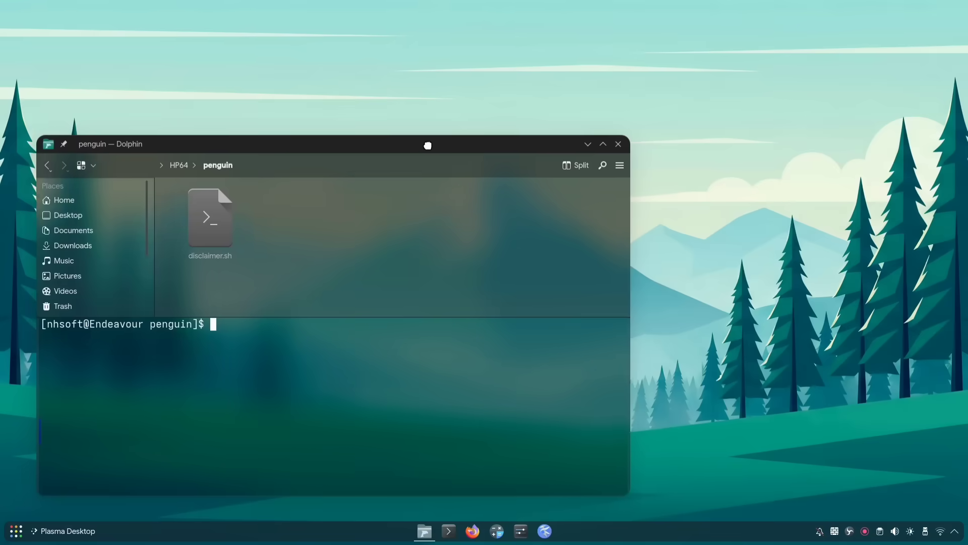
{"action": "left_click_drag", "start_coordinate": [427, 146], "coordinate": [423, 145]}
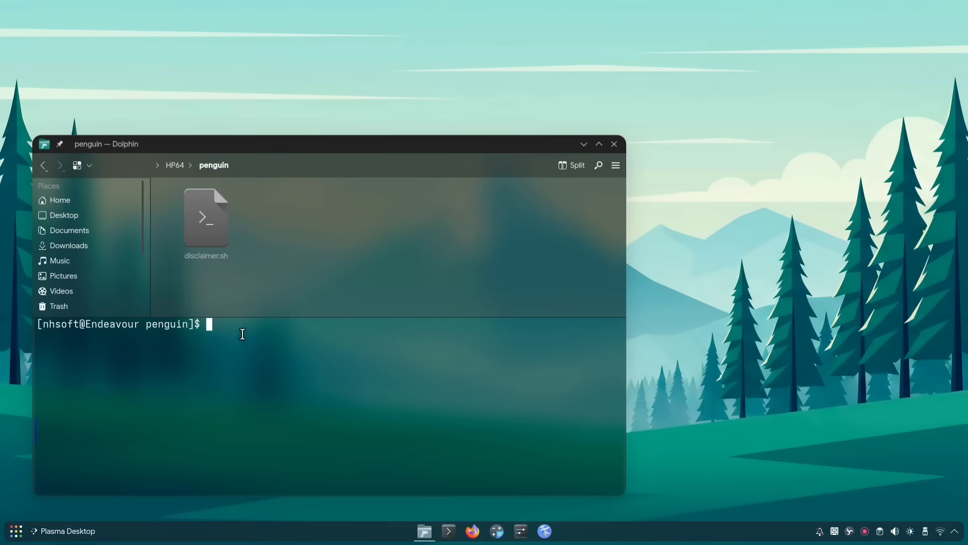
Run the disclaimer.sh script from the terminal in the penguin folder
{"action": "type", "text": "./di"}
{"action": "key", "text": "Tab"}
{"action": "key", "text": "Return"}
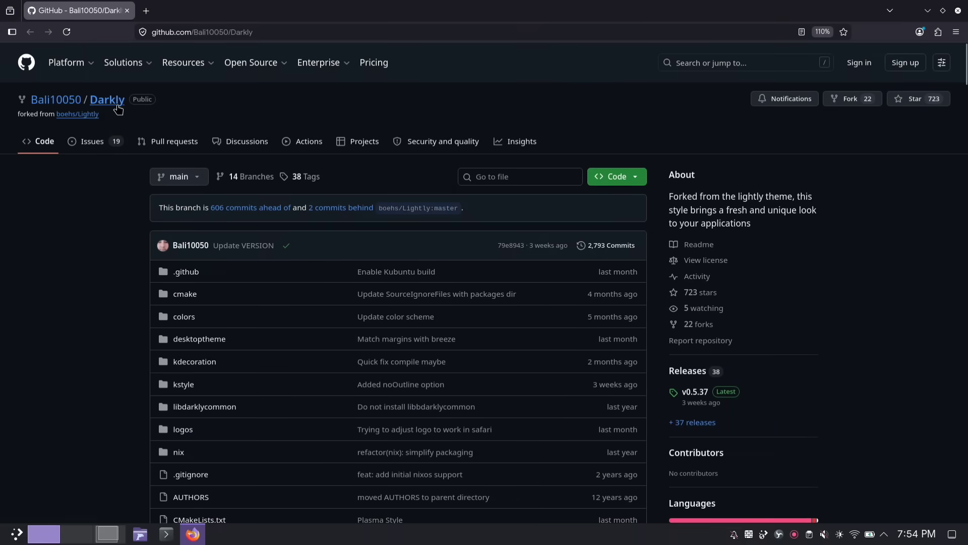
Examine the Darkly repository's file list and the README's preview, feature overview and automatic installation methods
{"action": "scroll", "coordinate": [112, 240], "scroll_direction": "down", "scroll_amount": 10}
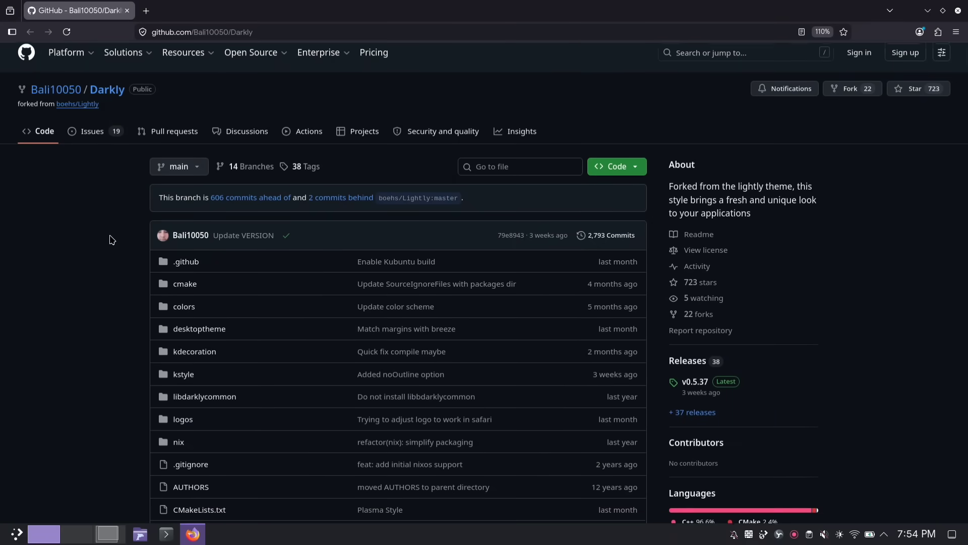
{"action": "scroll", "coordinate": [112, 239], "scroll_direction": "down", "scroll_amount": 3}
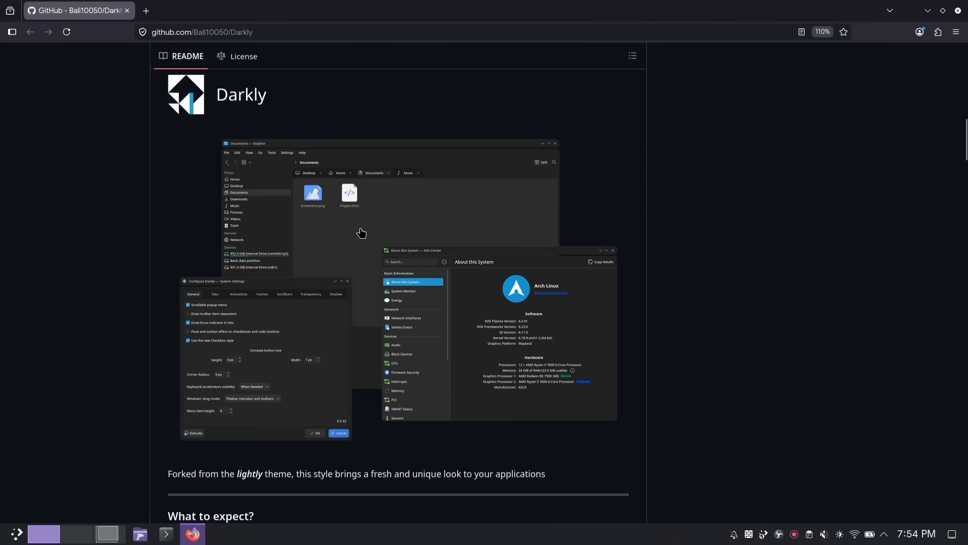
{"action": "scroll", "coordinate": [249, 169], "scroll_direction": "up", "scroll_amount": 4}
{"action": "scroll", "coordinate": [248, 168], "scroll_direction": "down", "scroll_amount": 2}
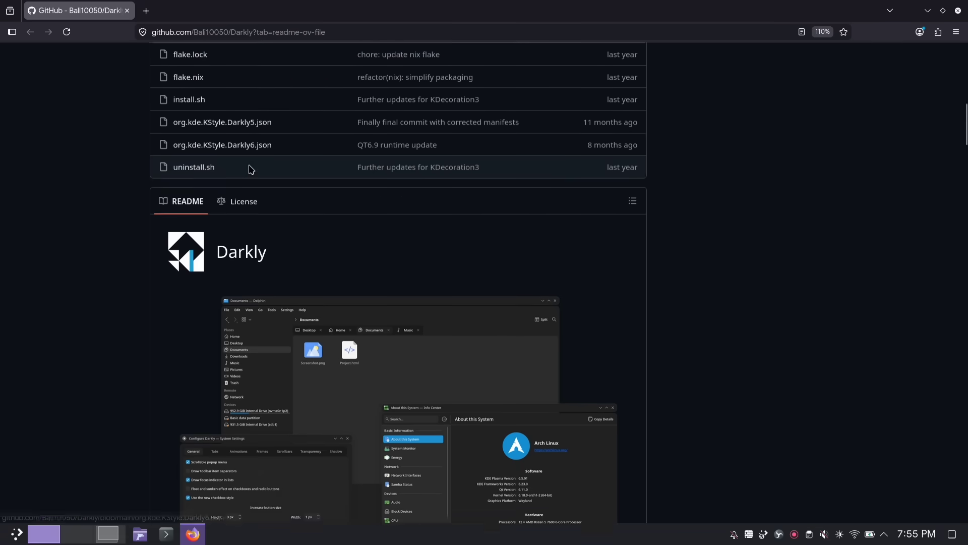
{"action": "scroll", "coordinate": [250, 169], "scroll_direction": "up", "scroll_amount": 4}
{"action": "scroll", "coordinate": [249, 168], "scroll_direction": "up", "scroll_amount": 6}
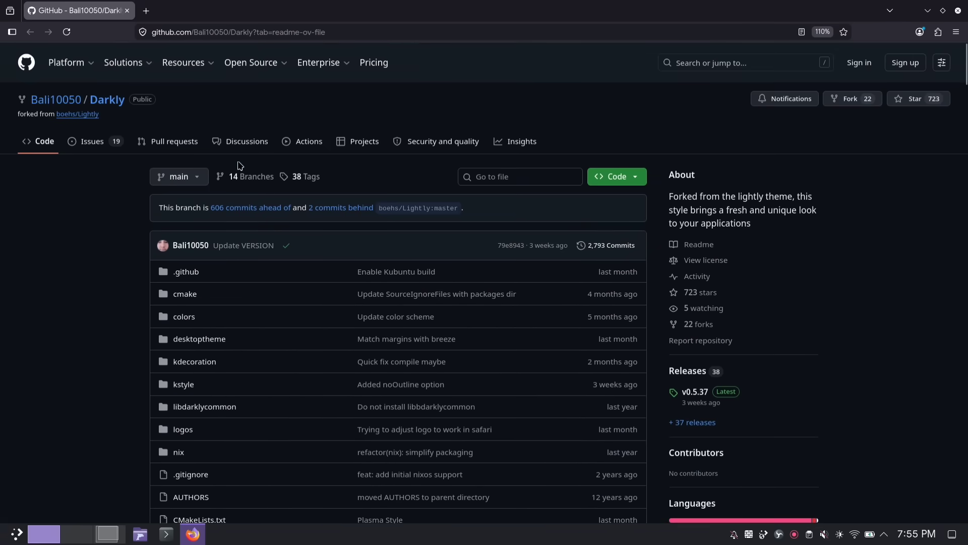
{"action": "scroll", "coordinate": [124, 219], "scroll_direction": "down", "scroll_amount": 15}
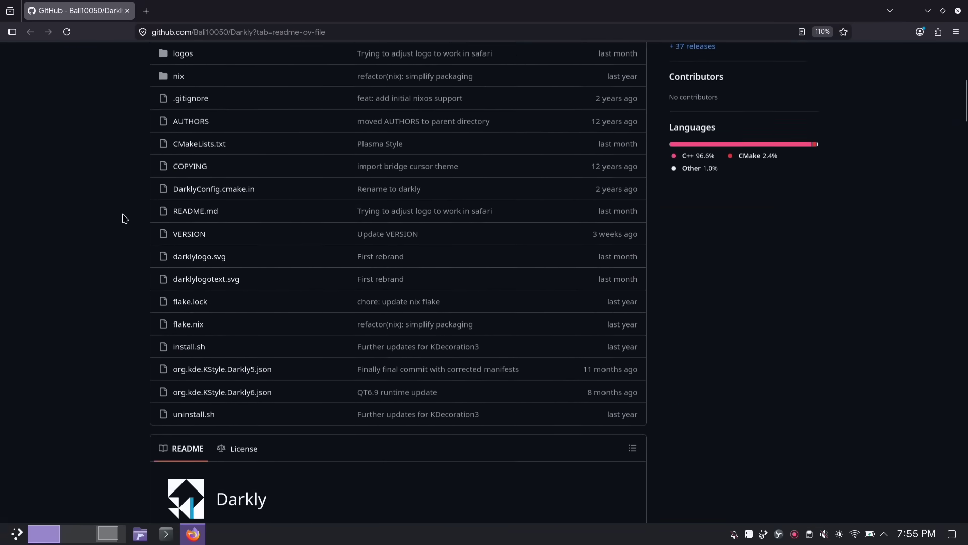
{"action": "scroll", "coordinate": [124, 216], "scroll_direction": "up", "scroll_amount": 1}
{"action": "scroll", "coordinate": [123, 216], "scroll_direction": "down", "scroll_amount": 1}
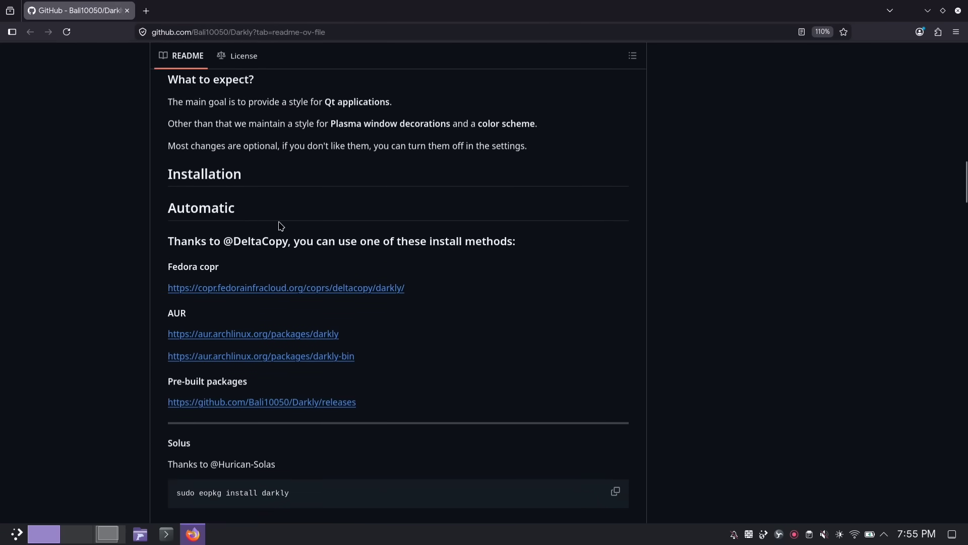
Copy the Arch Linux "sudo pacman -S --noconfirm" dependency command from the Darkly README and run it in Konsole
{"action": "scroll", "coordinate": [281, 225], "scroll_direction": "down", "scroll_amount": 8}
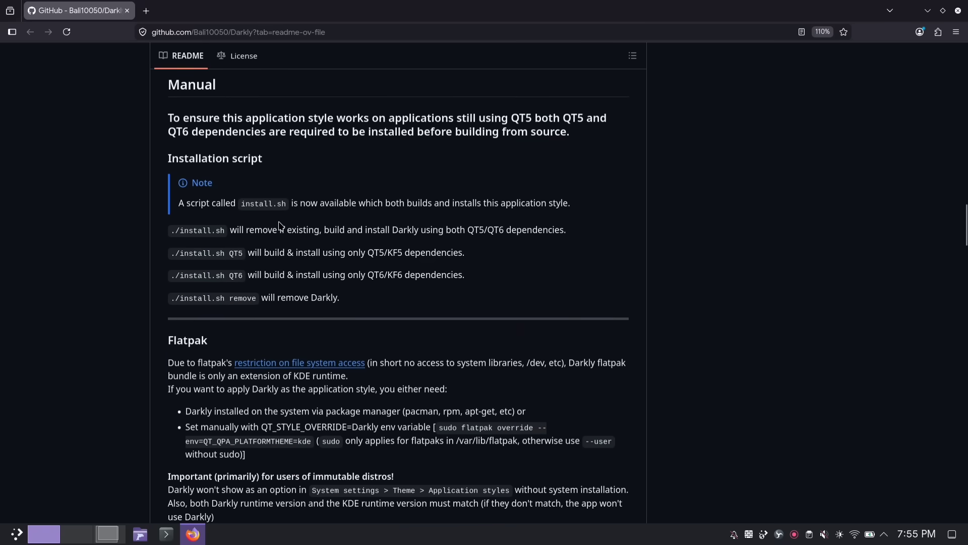
{"action": "scroll", "coordinate": [281, 225], "scroll_direction": "down", "scroll_amount": 18}
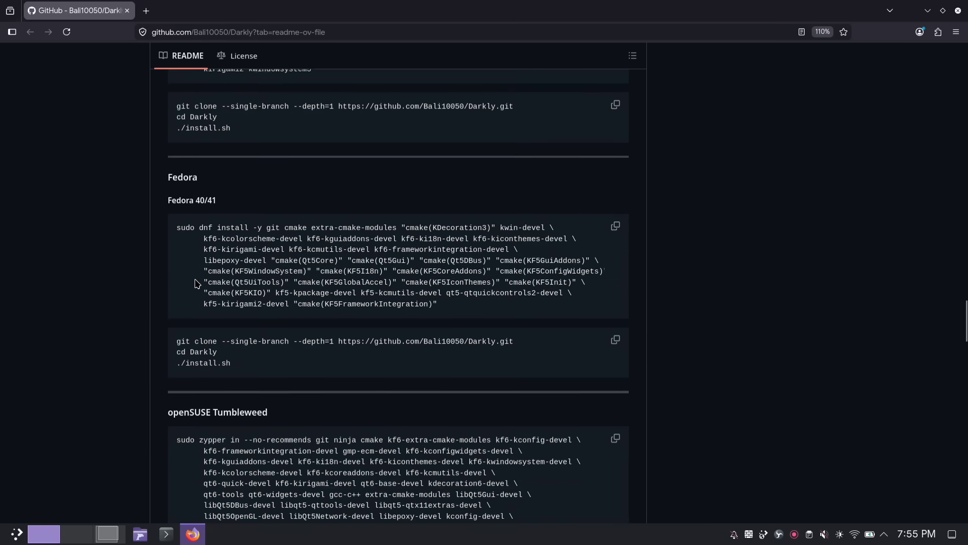
{"action": "scroll", "coordinate": [197, 283], "scroll_direction": "down", "scroll_amount": 6}
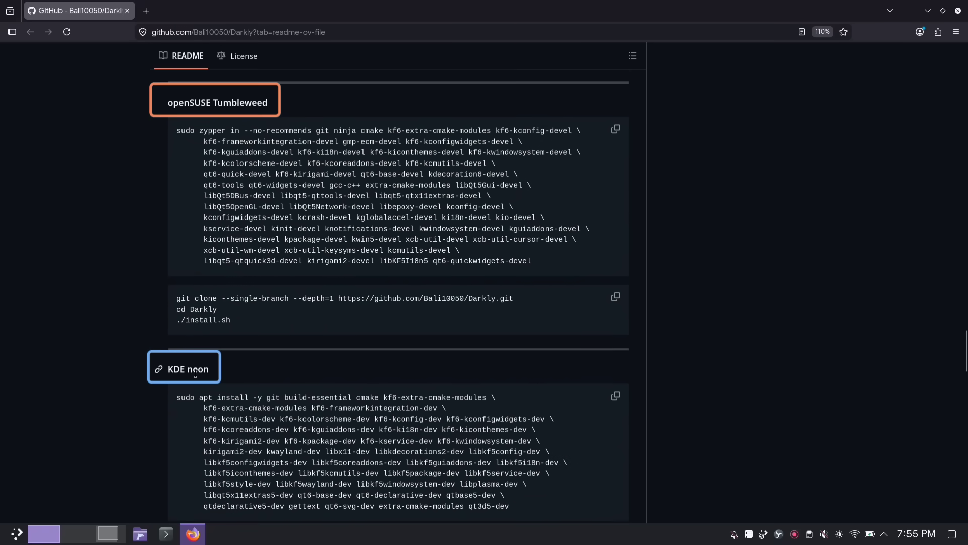
{"action": "scroll", "coordinate": [236, 373], "scroll_direction": "down", "scroll_amount": 3}
{"action": "scroll", "coordinate": [235, 371], "scroll_direction": "up", "scroll_amount": 8}
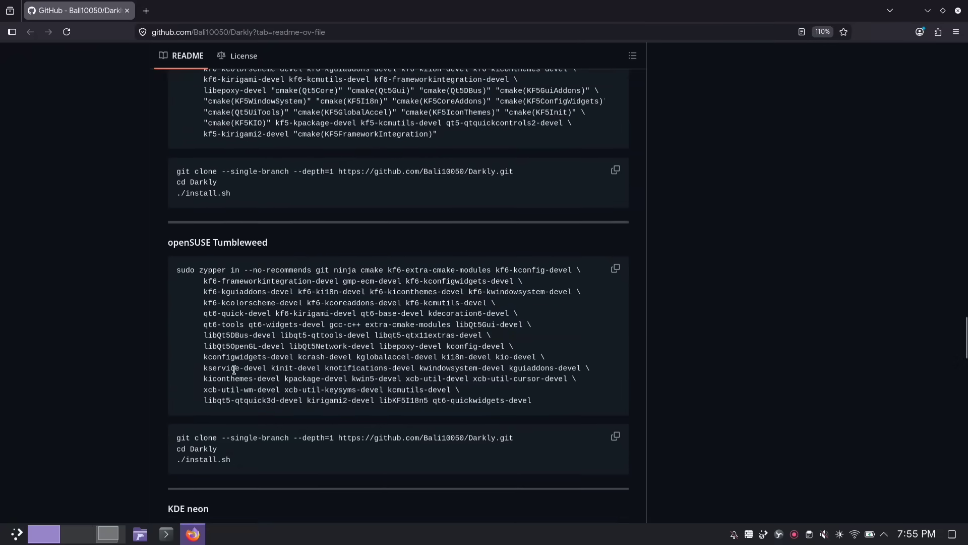
{"action": "scroll", "coordinate": [234, 369], "scroll_direction": "up", "scroll_amount": 6}
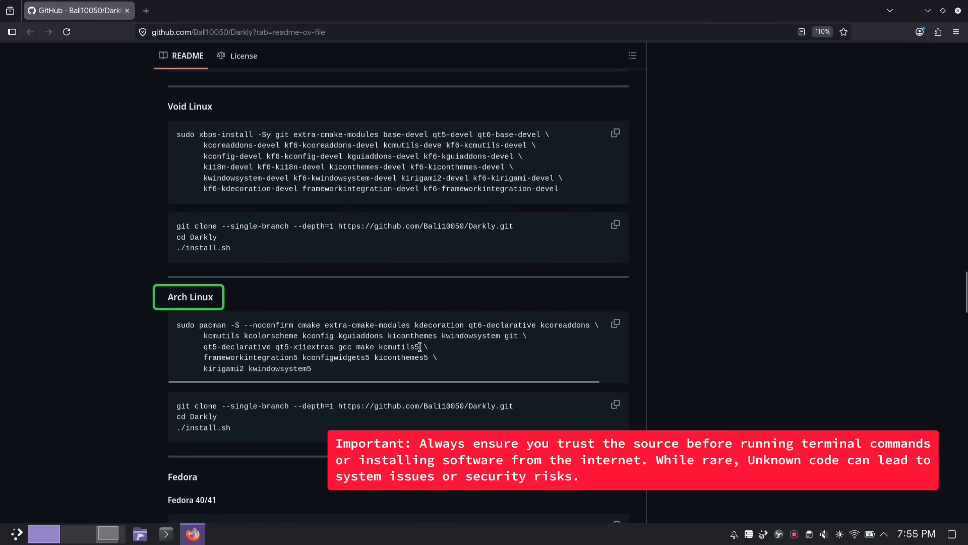
{"action": "left_click", "coordinate": [615, 323]}
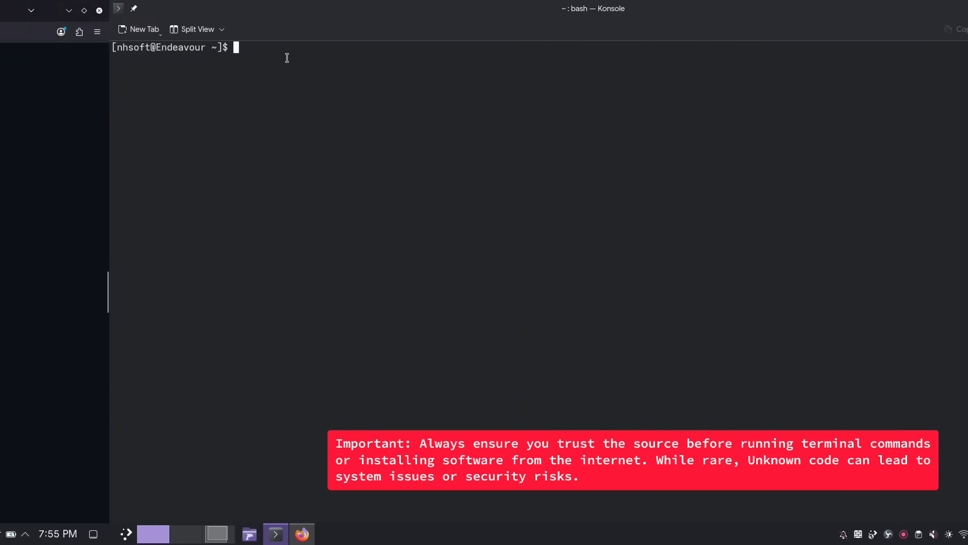
{"action": "right_click", "coordinate": [287, 58]}
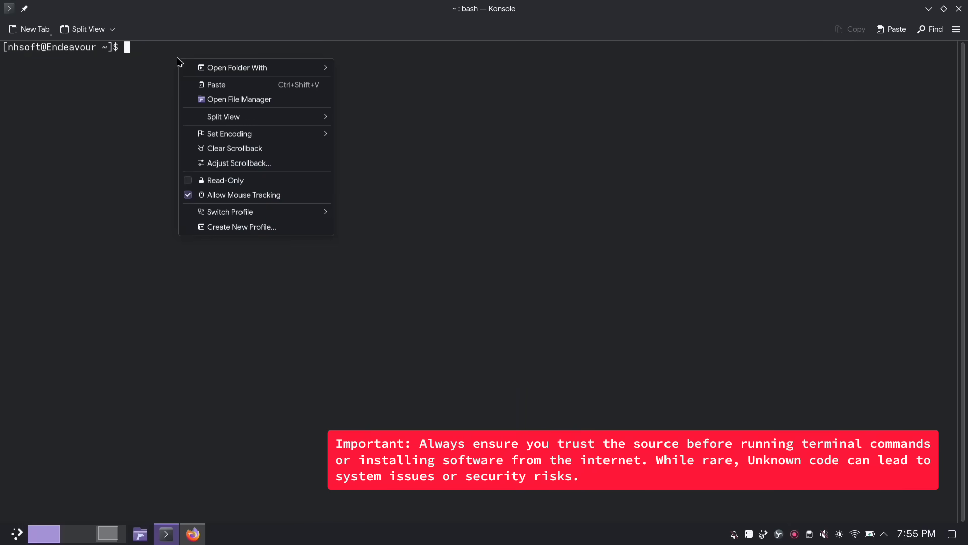
{"action": "left_click", "coordinate": [239, 85]}
{"action": "key", "text": "Return"}
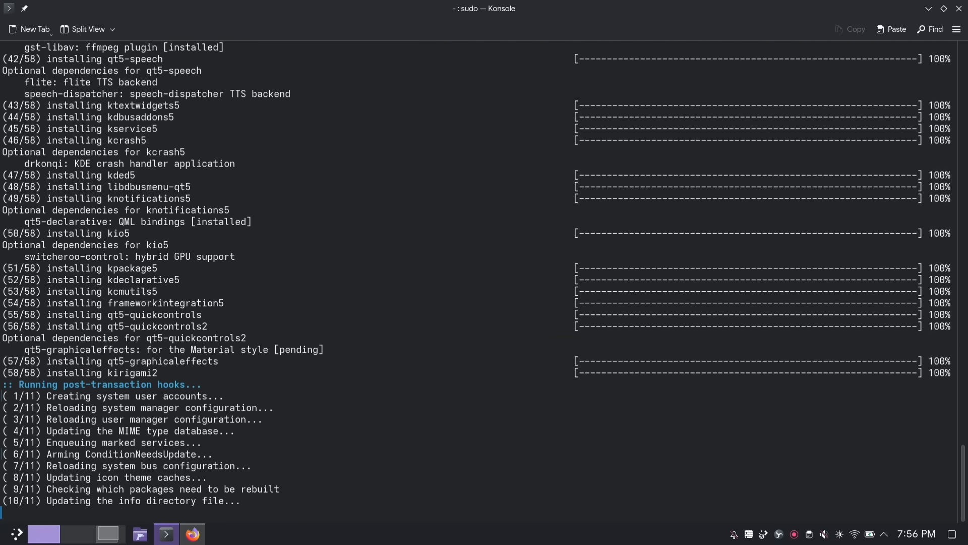
Copy the README's Arch Linux commands that clone the Darkly repository and execute ./install.sh, and run them in Konsole
{"action": "key", "text": "alt+Tab"}
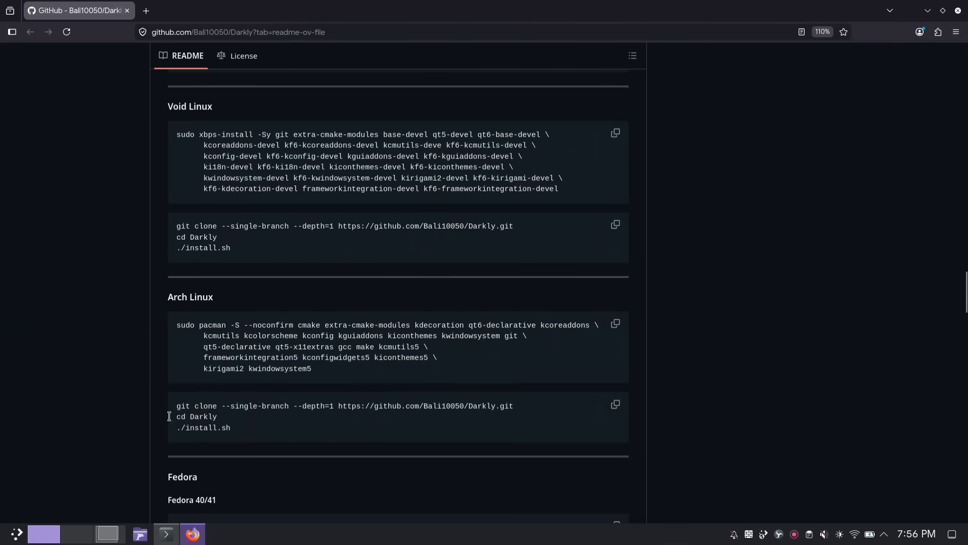
{"action": "left_click", "coordinate": [612, 405]}
{"action": "key", "text": "alt+Tab"}
{"action": "right_click", "coordinate": [164, 514]}
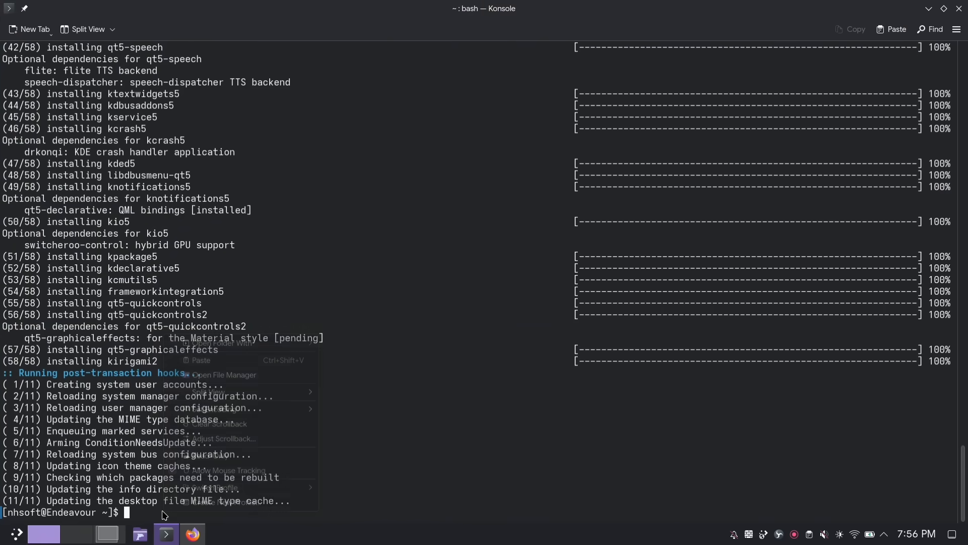
{"action": "left_click", "coordinate": [212, 360]}
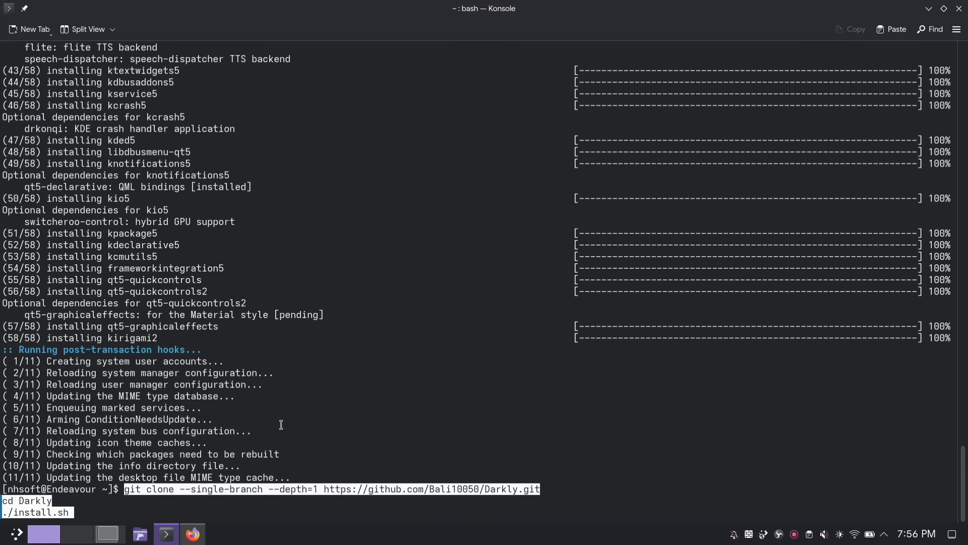
{"action": "key", "text": "Return"}
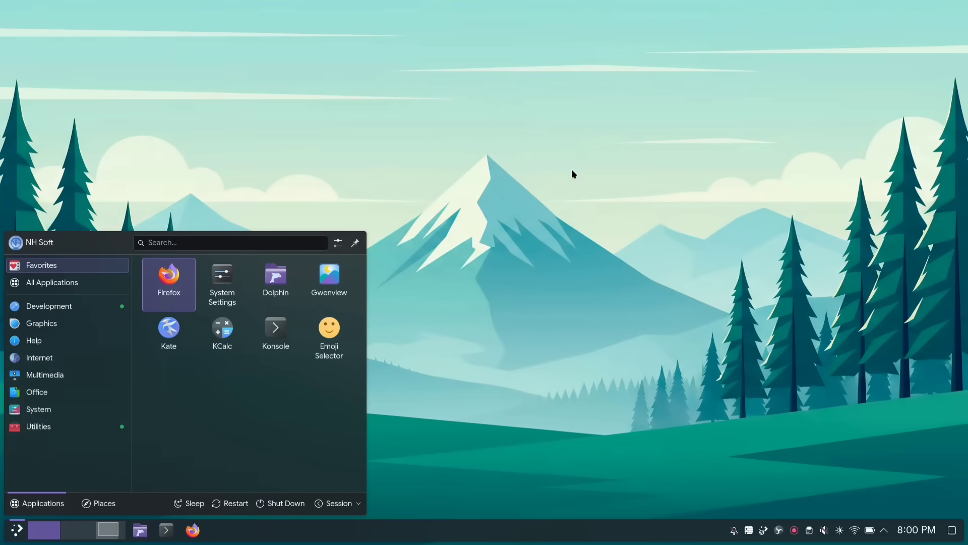
Open System Settings and apply Darkly as the application style under Colors & Themes
{"action": "key", "text": "Right"}
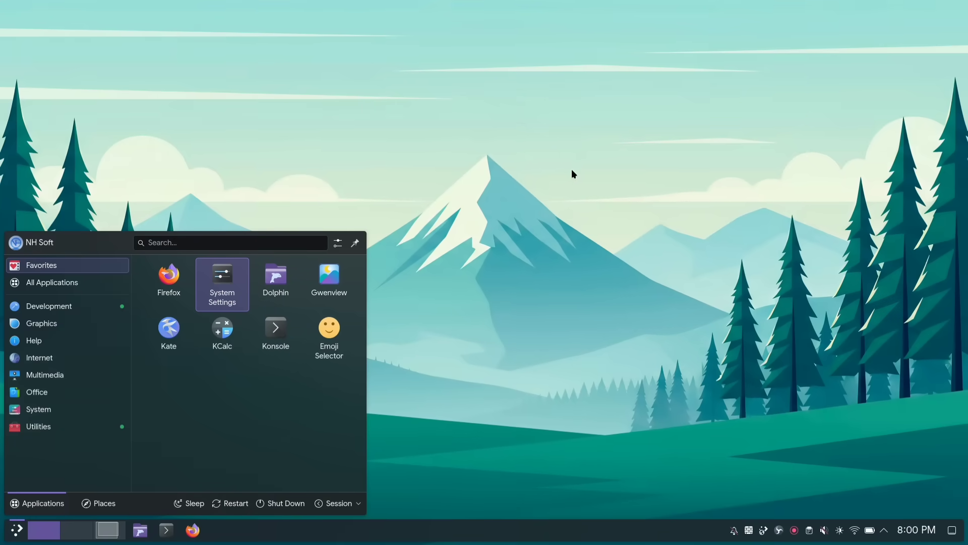
{"action": "key", "text": "Return"}
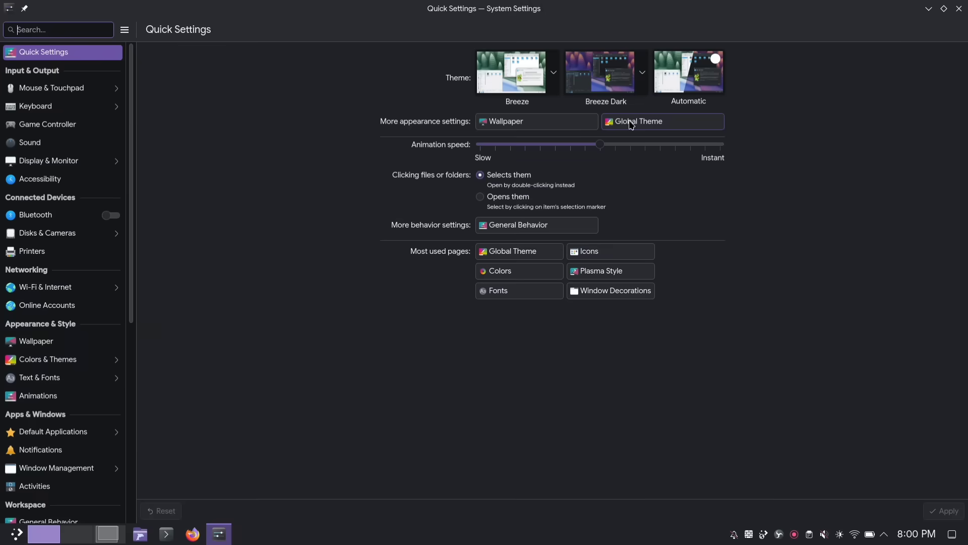
{"action": "left_click", "coordinate": [633, 123]}
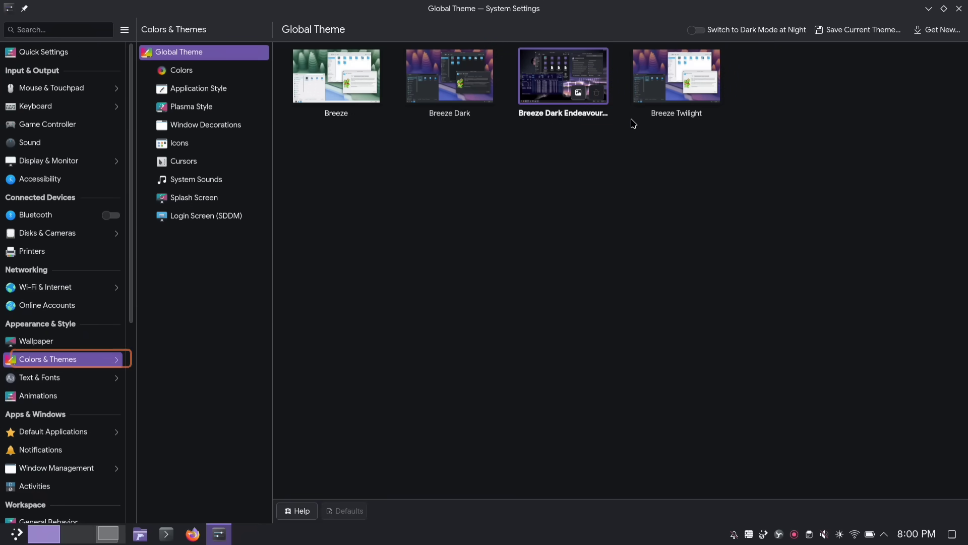
{"action": "left_click", "coordinate": [209, 93]}
{"action": "left_click", "coordinate": [648, 123]}
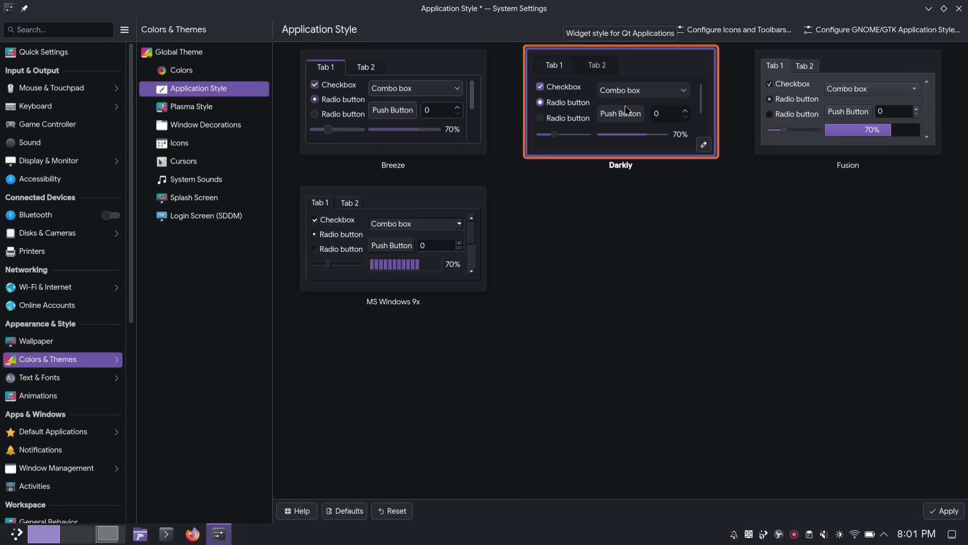
{"action": "left_click", "coordinate": [944, 510]}
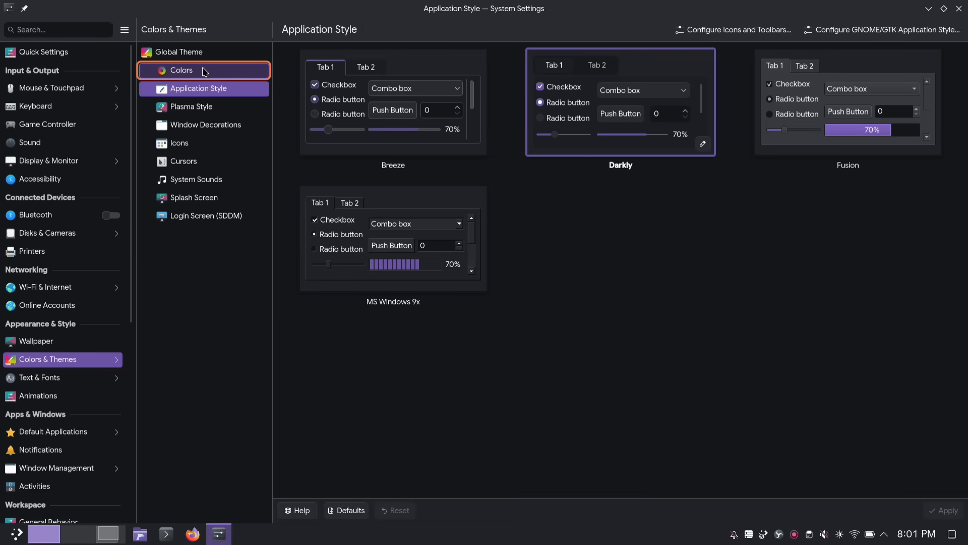
Apply the Darkly color scheme
{"action": "left_click", "coordinate": [217, 74]}
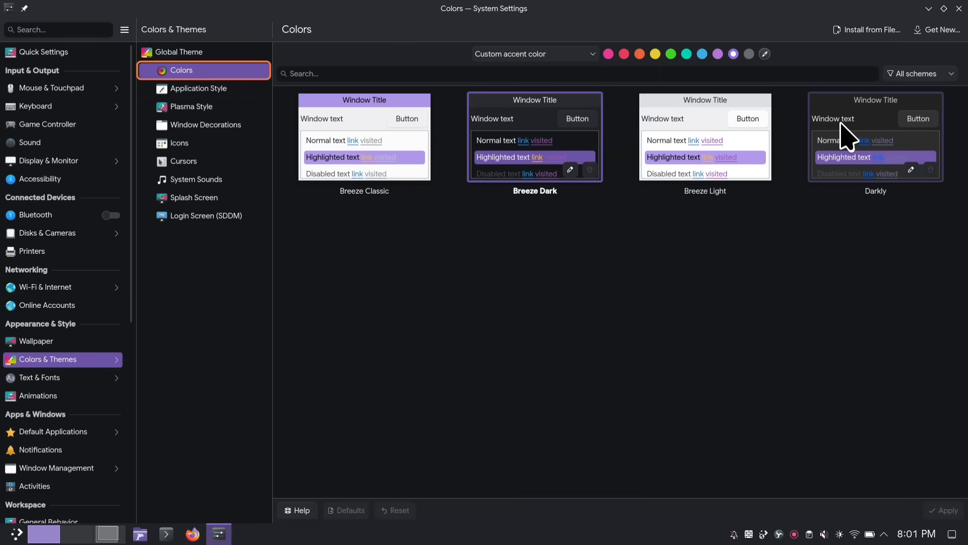
{"action": "left_click", "coordinate": [847, 134]}
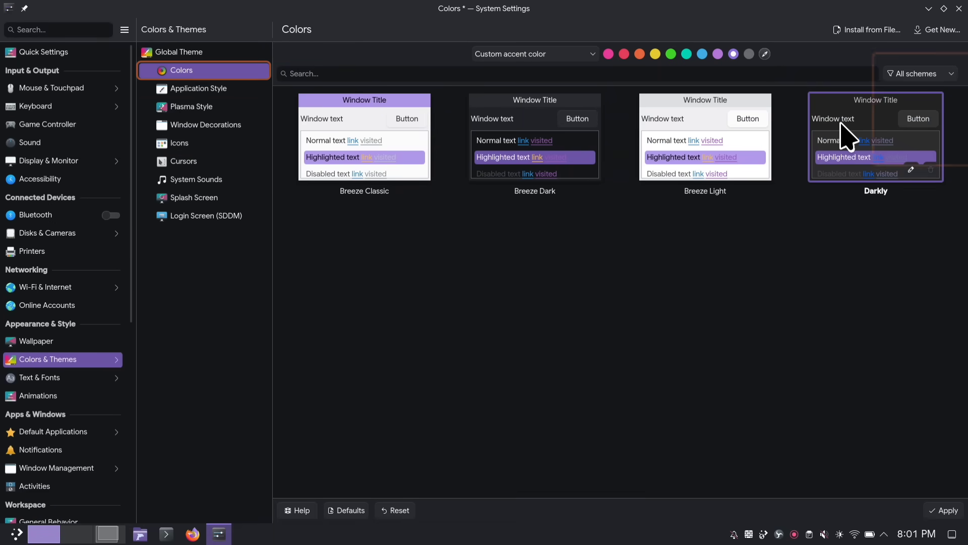
{"action": "left_click", "coordinate": [940, 511]}
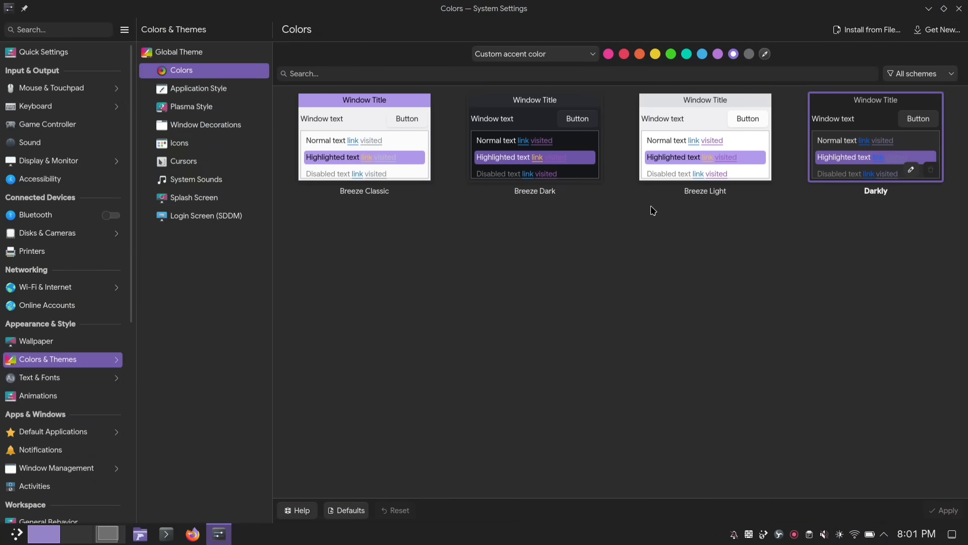
Apply Darkly as the window decoration theme, taking the System Settings window out of its maximized state
{"action": "left_click", "coordinate": [243, 125]}
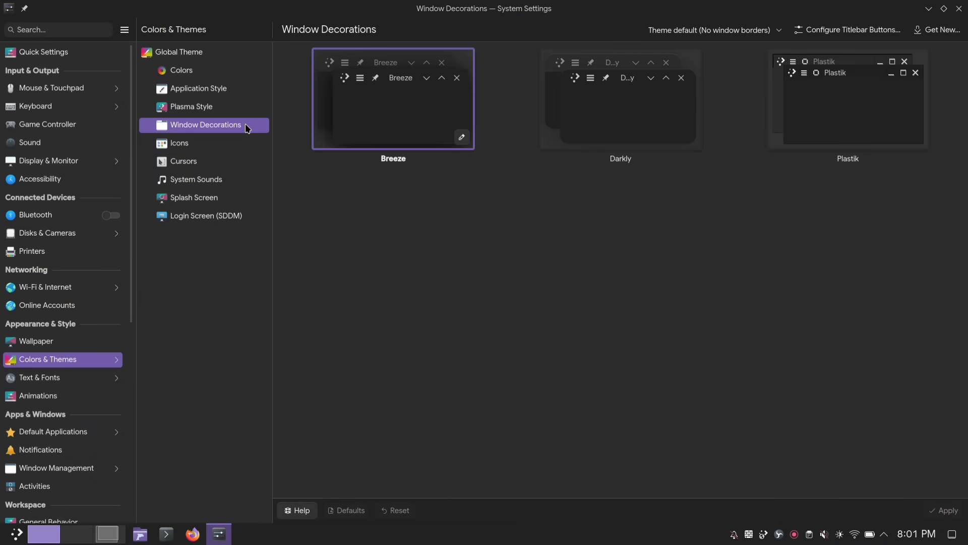
{"action": "left_click", "coordinate": [640, 87]}
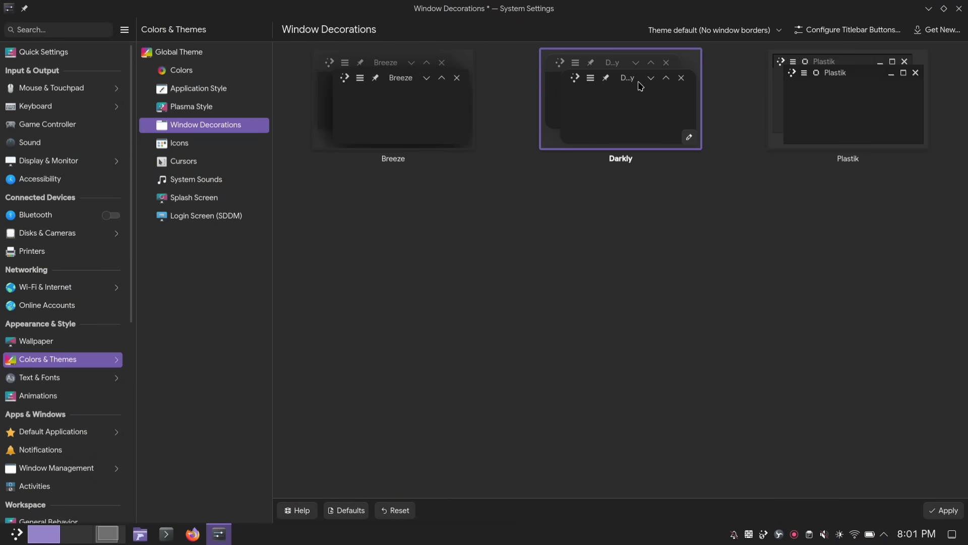
{"action": "left_click_drag", "start_coordinate": [631, 8], "coordinate": [387, 48]}
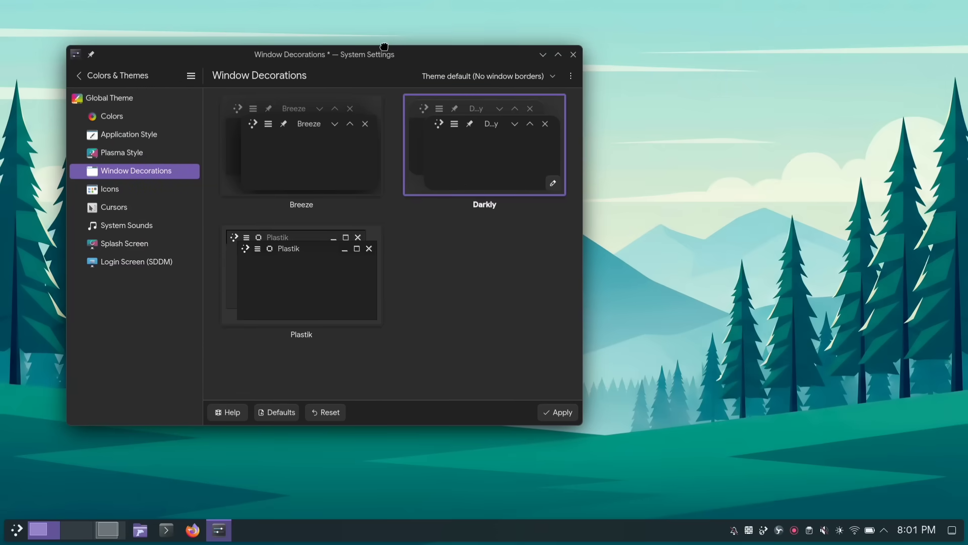
{"action": "left_click", "coordinate": [561, 413]}
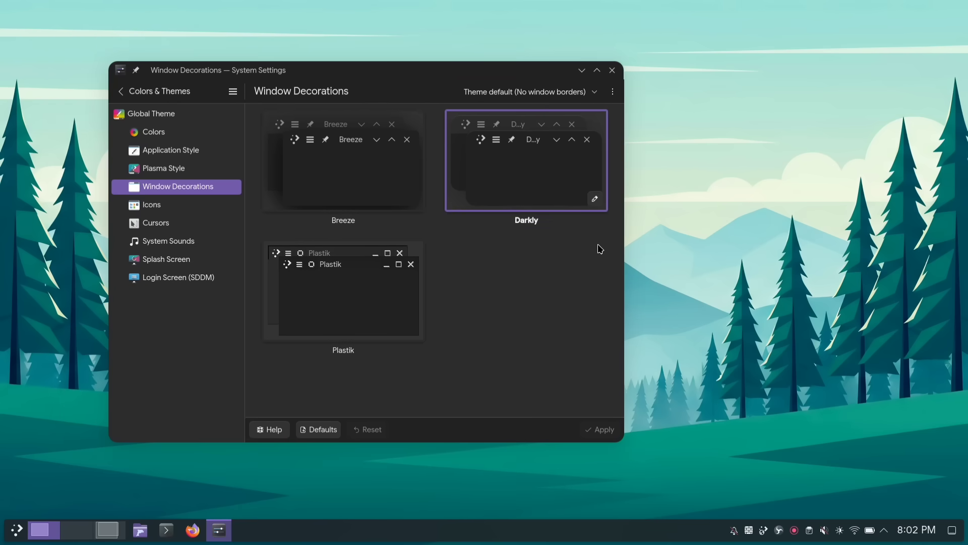
Try Darkly's floating titlebar option in its window decoration settings, and place the two windows apart to view the effect
{"action": "left_click", "coordinate": [596, 199]}
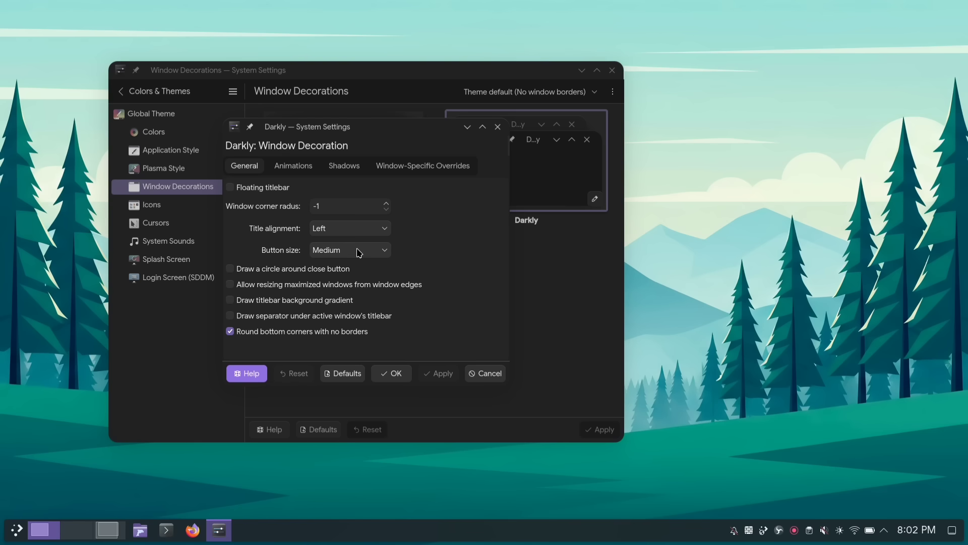
{"action": "left_click", "coordinate": [231, 188]}
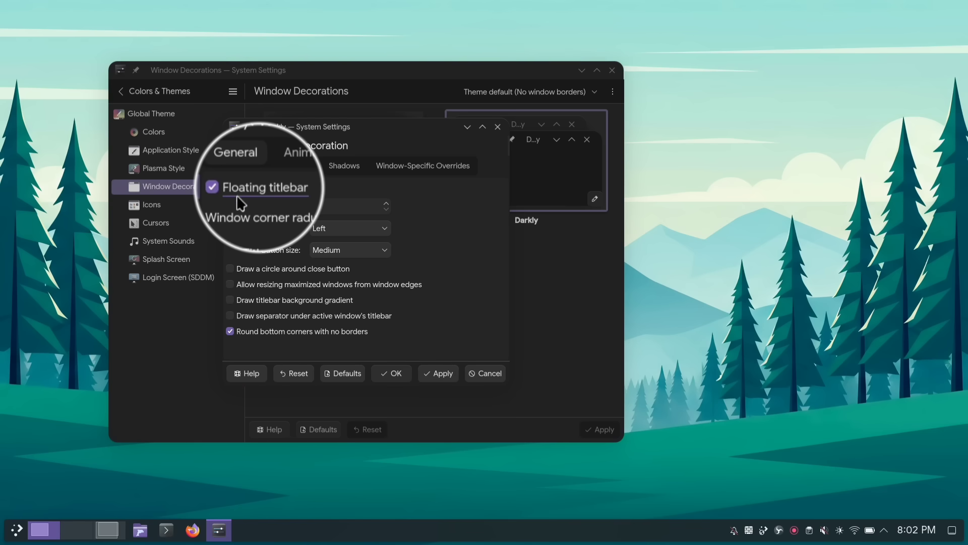
{"action": "left_click", "coordinate": [440, 373]}
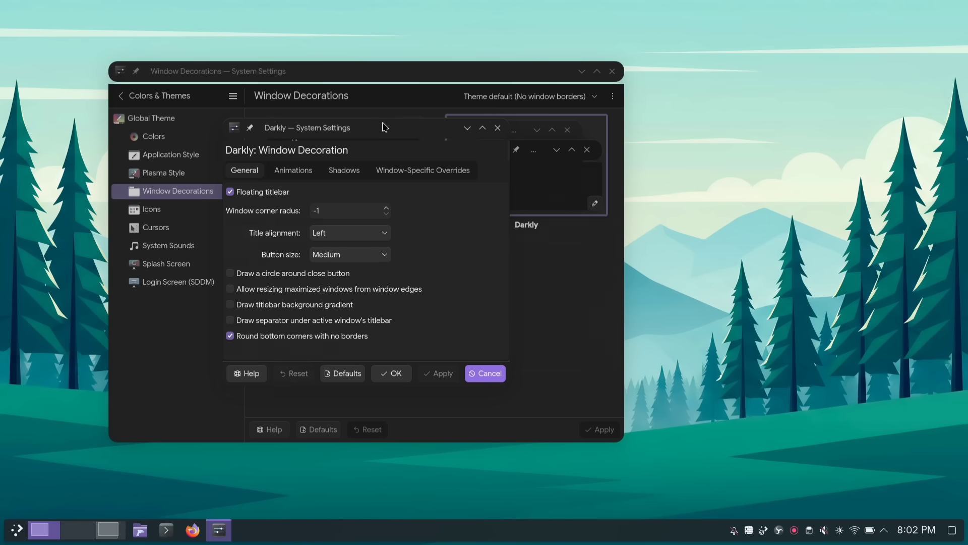
{"action": "left_click_drag", "start_coordinate": [384, 126], "coordinate": [804, 106]}
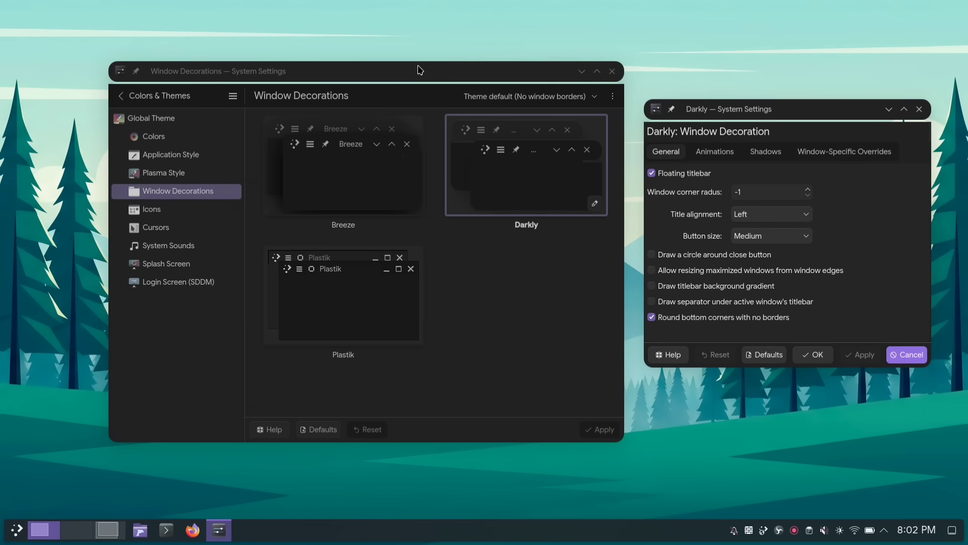
{"action": "left_click_drag", "start_coordinate": [420, 70], "coordinate": [350, 67]}
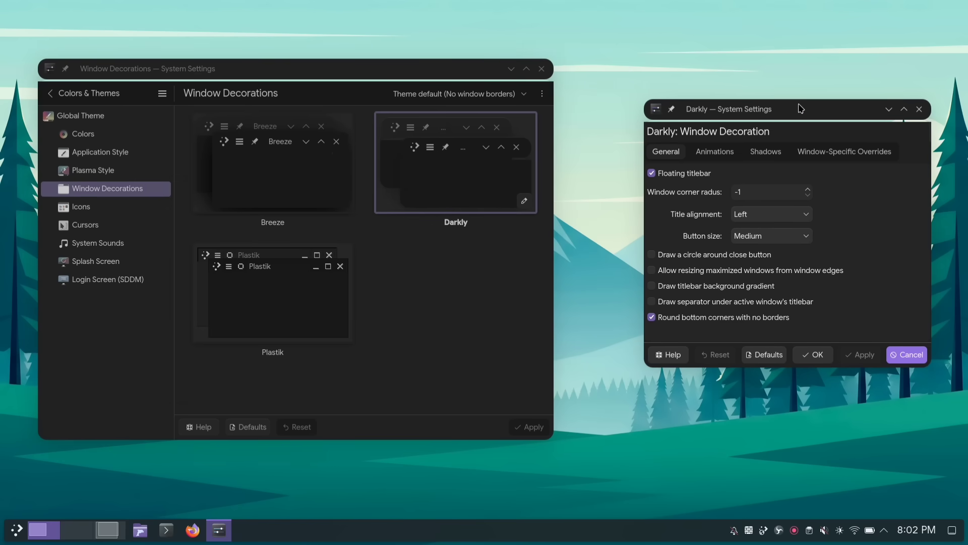
{"action": "left_click_drag", "start_coordinate": [800, 108], "coordinate": [745, 47]}
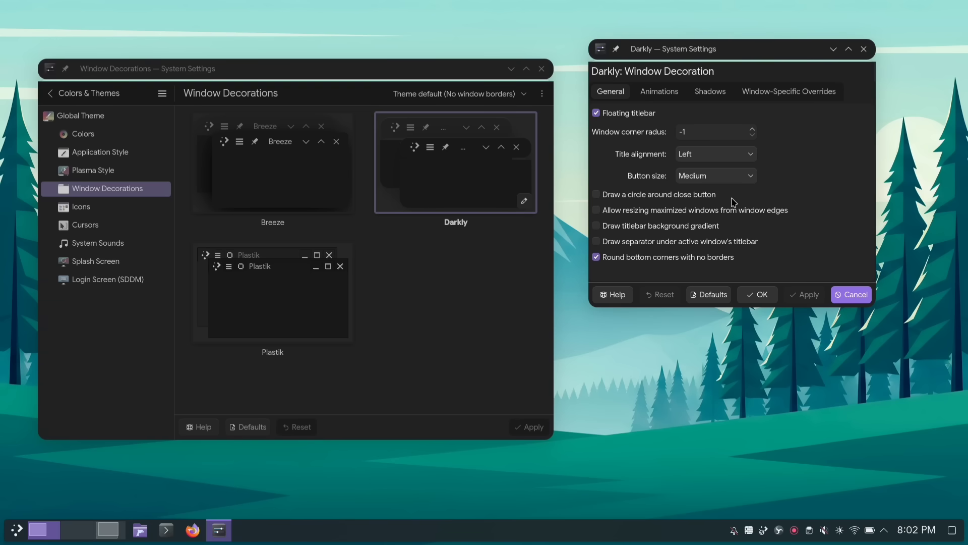
Disable the floating titlebar option again, apply the change and close the Darkly window decoration settings
{"action": "left_click", "coordinate": [603, 113]}
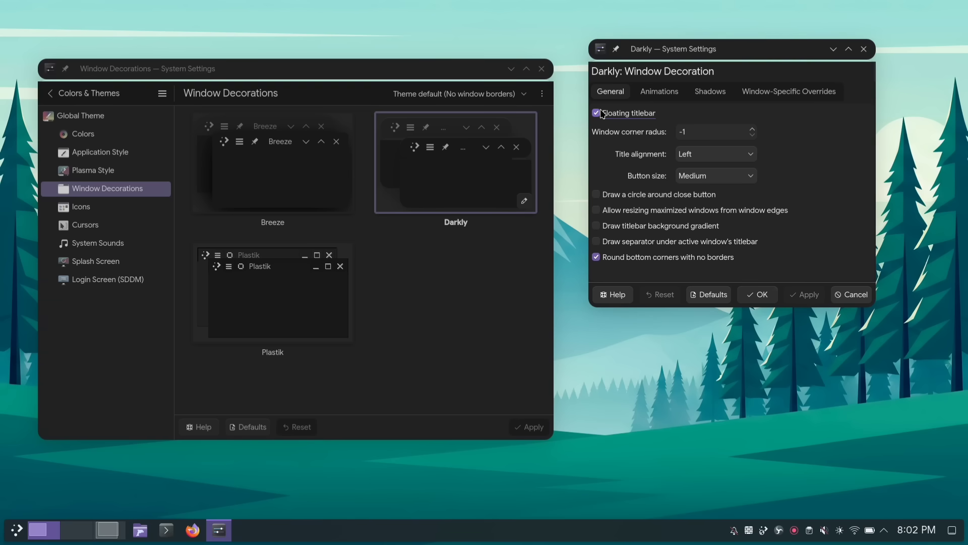
{"action": "left_click", "coordinate": [803, 295]}
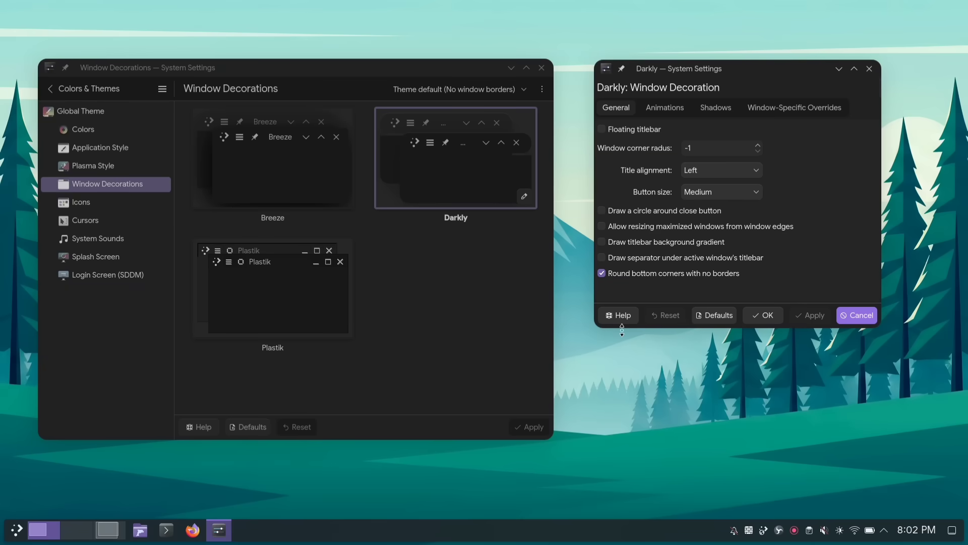
{"action": "left_click", "coordinate": [777, 317]}
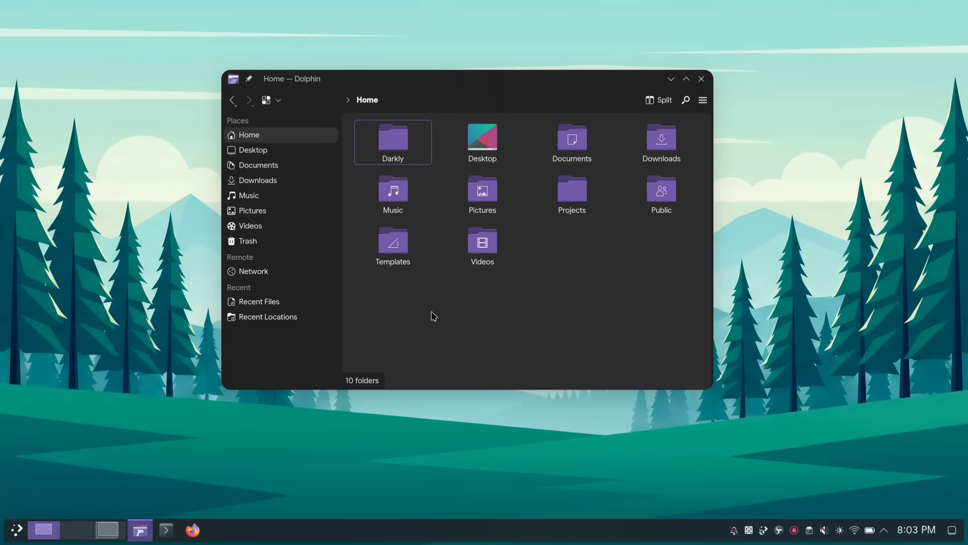
Open the Darkly application style's configuration from System Settings and set the sidebar opacity to 40%
{"action": "key", "text": "super"}
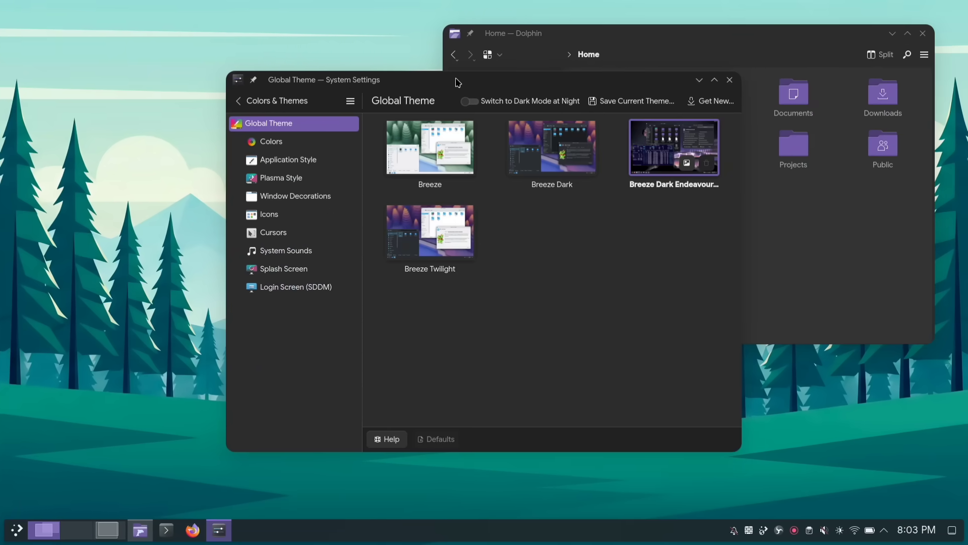
{"action": "left_click_drag", "start_coordinate": [456, 80], "coordinate": [284, 78]}
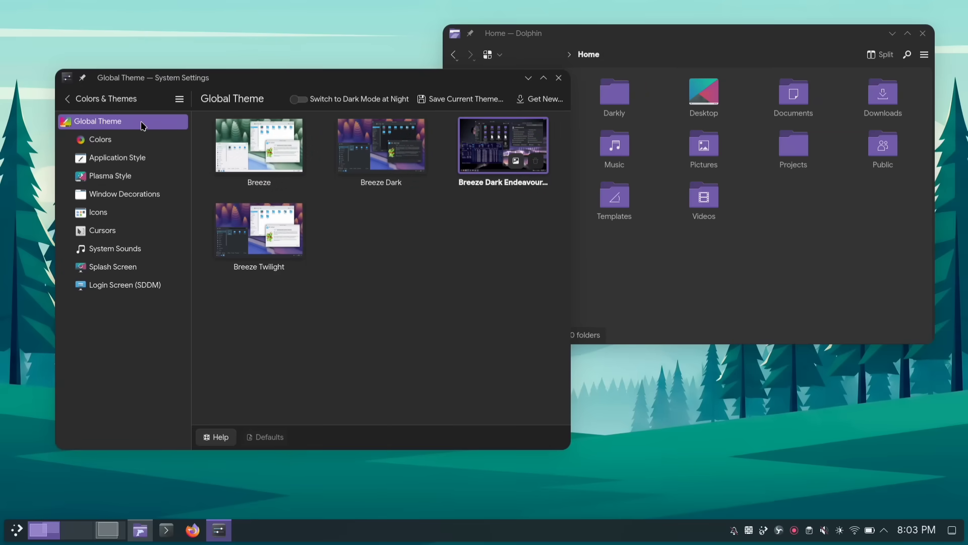
{"action": "left_click", "coordinate": [146, 158]}
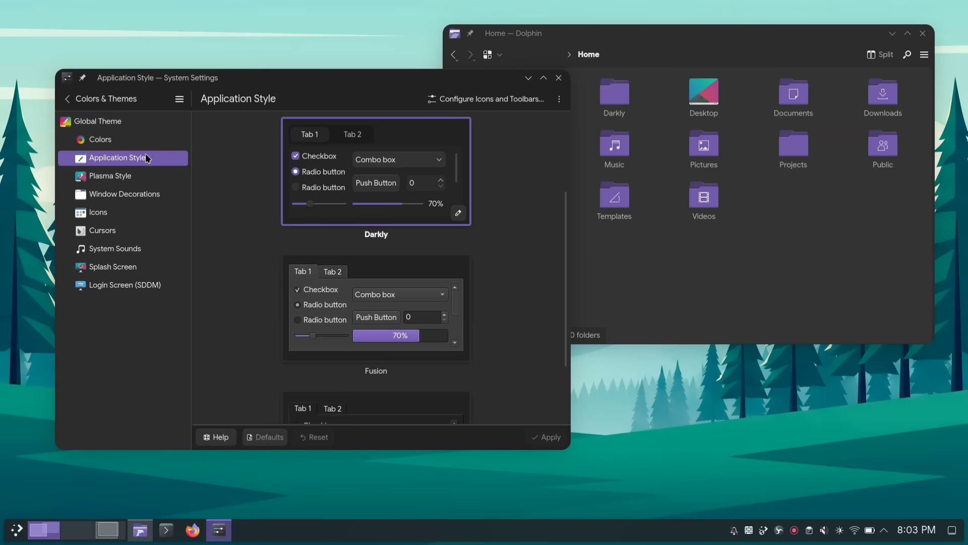
{"action": "left_click", "coordinate": [458, 215]}
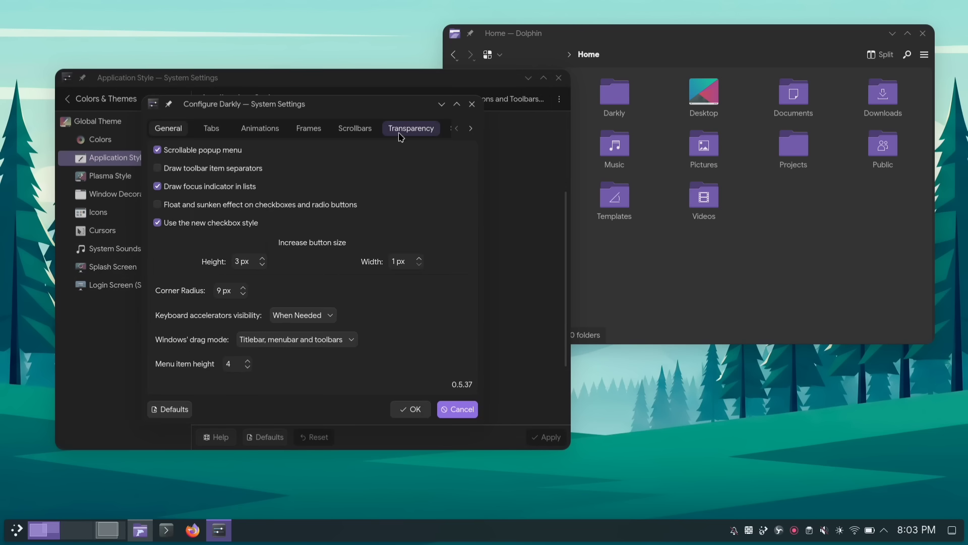
{"action": "left_click", "coordinate": [422, 129]}
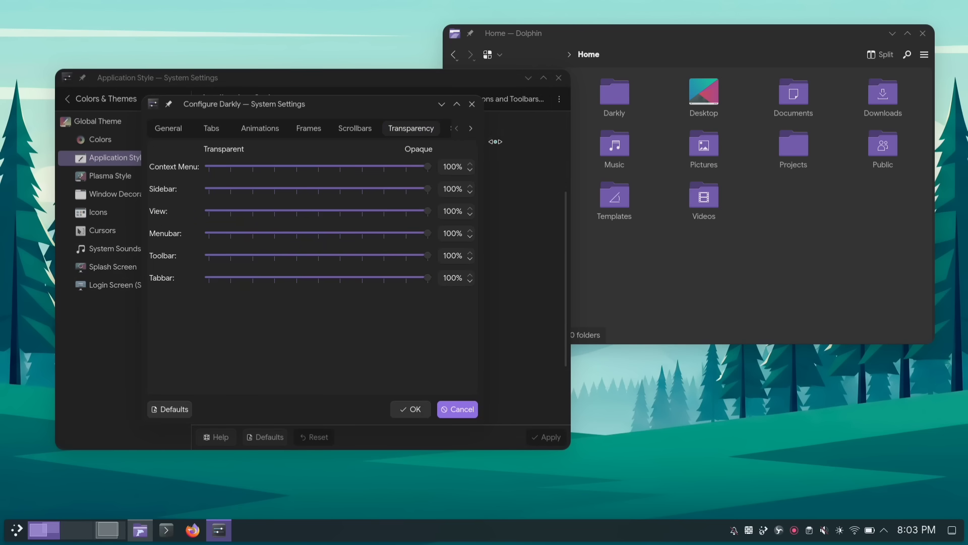
{"action": "left_click_drag", "start_coordinate": [496, 141], "coordinate": [525, 164]}
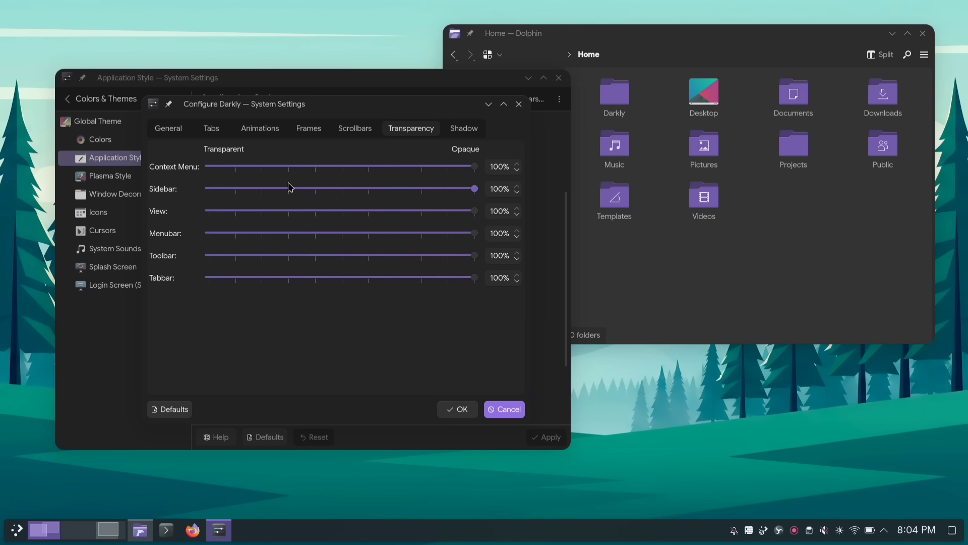
{"action": "left_click_drag", "start_coordinate": [473, 190], "coordinate": [329, 197]}
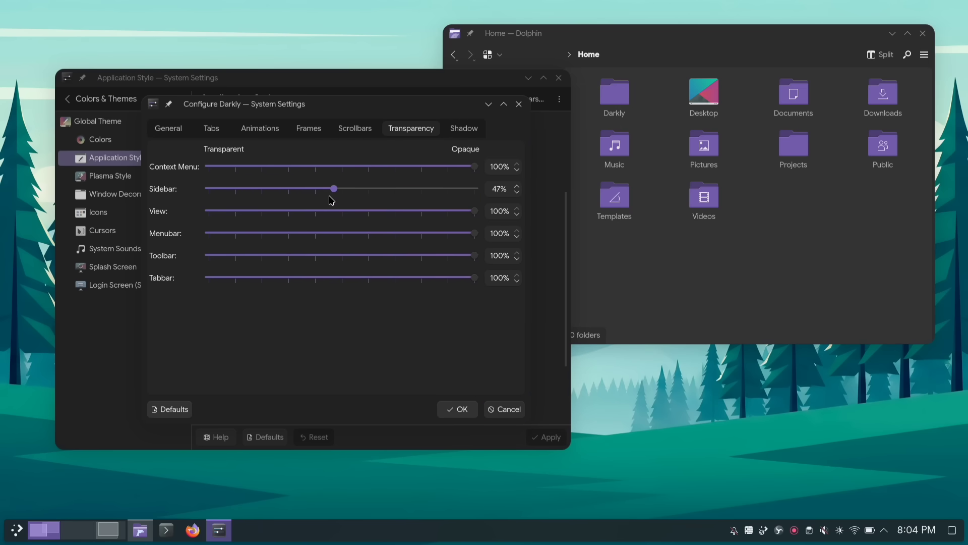
{"action": "left_click", "coordinate": [456, 409]}
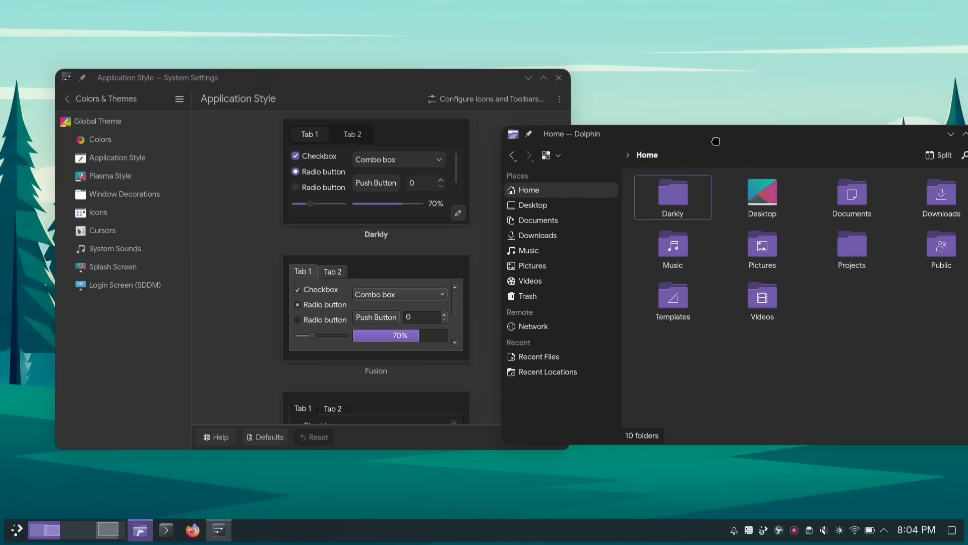
Close and reopen Dolphin so it loads the new sidebar transparency, and arrange it beside System Settings
{"action": "left_click_drag", "start_coordinate": [413, 78], "coordinate": [373, 86]}
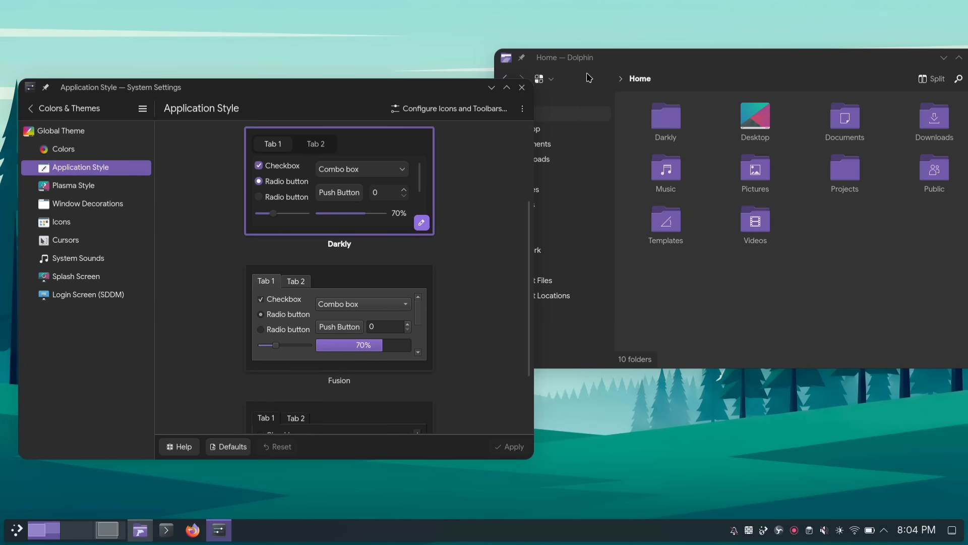
{"action": "left_click_drag", "start_coordinate": [588, 78], "coordinate": [513, 57]}
{"action": "left_click", "coordinate": [897, 37]}
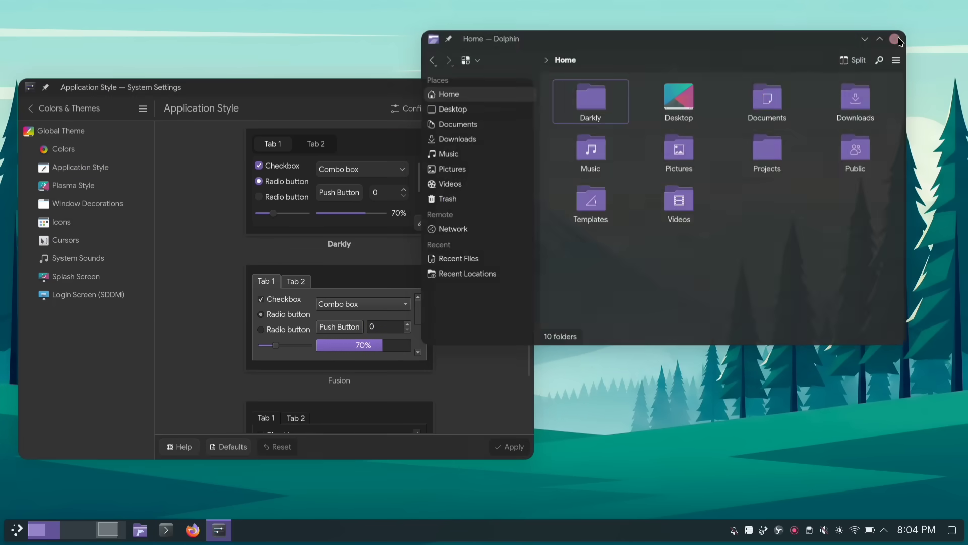
{"action": "key", "text": "super+e"}
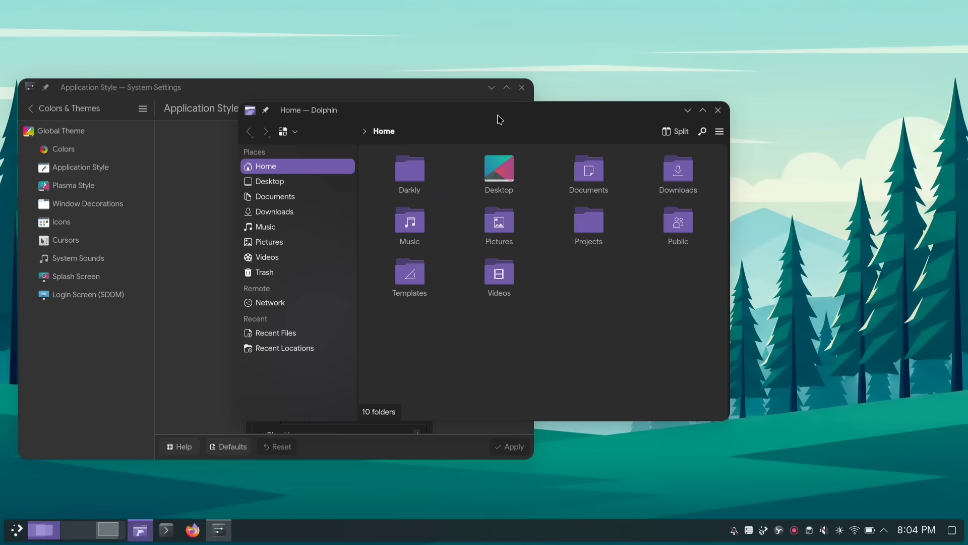
{"action": "left_click_drag", "start_coordinate": [499, 119], "coordinate": [760, 67]}
{"action": "left_click_drag", "start_coordinate": [830, 81], "coordinate": [705, 55]}
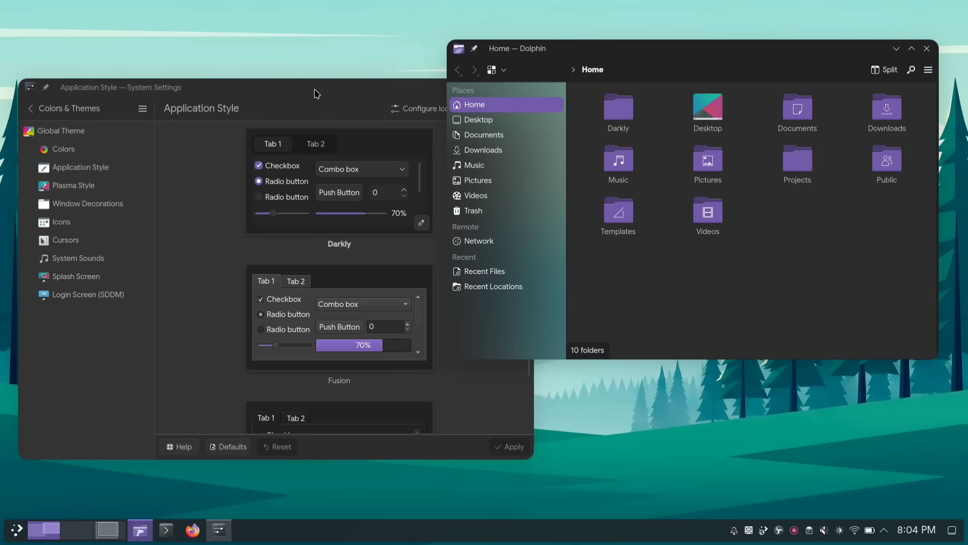
{"action": "mouse_move", "coordinate": [315, 94]}
{"action": "left_mouse_down"}
{"action": "mouse_move", "coordinate": [298, 137]}
{"action": "mouse_move", "coordinate": [326, 105]}
{"action": "left_mouse_up"}
{"action": "mouse_move", "coordinate": [608, 51]}
{"action": "left_mouse_down"}
{"action": "mouse_move", "coordinate": [637, 86]}
{"action": "mouse_move", "coordinate": [679, 78]}
{"action": "mouse_move", "coordinate": [681, 98]}
{"action": "mouse_move", "coordinate": [595, 46]}
{"action": "left_mouse_up"}
Set Darkly's toolbar opacity to 70%, lower the tabbar, view and menubar opacity to a similar level, and view the effect in Dolphin
{"action": "left_click", "coordinate": [343, 187]}
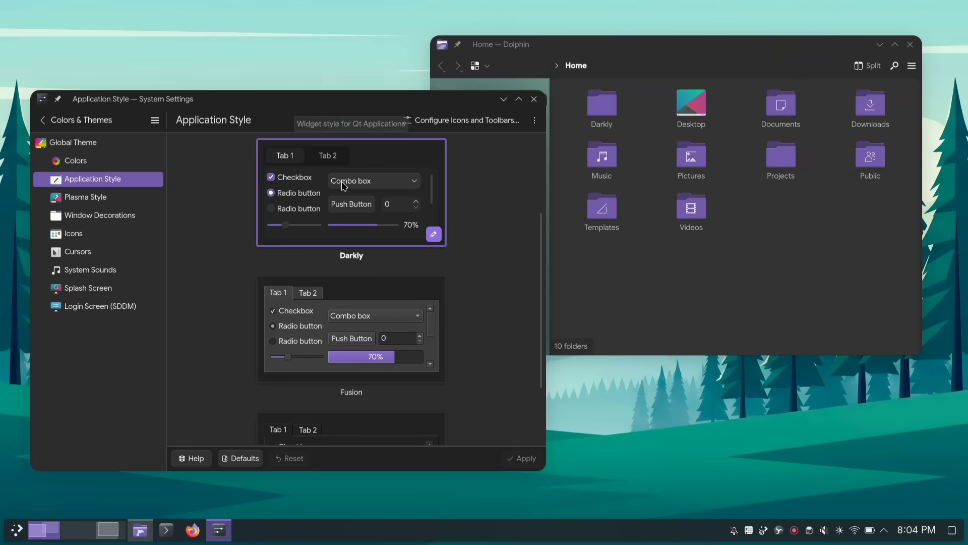
{"action": "left_click", "coordinate": [436, 235]}
{"action": "left_click", "coordinate": [389, 155]}
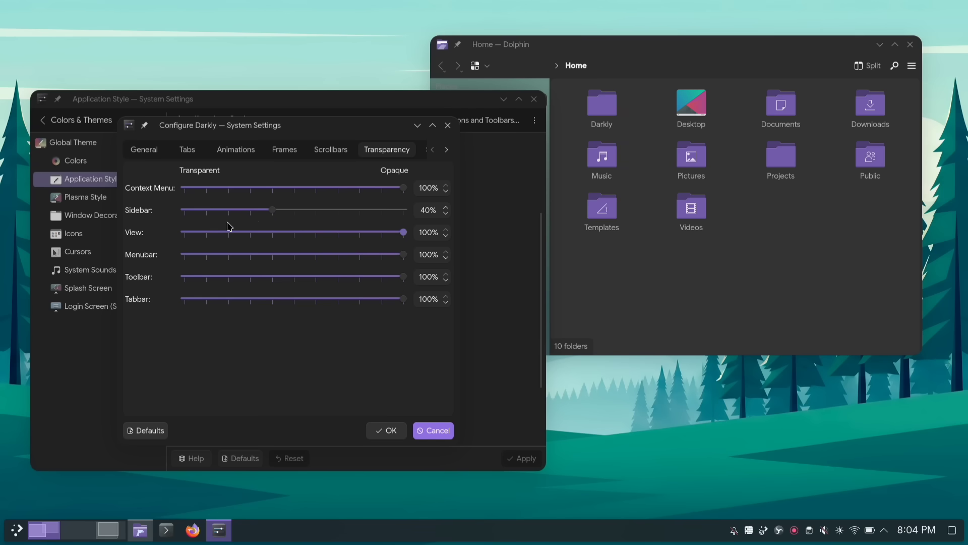
{"action": "left_click_drag", "start_coordinate": [404, 276], "coordinate": [338, 284]}
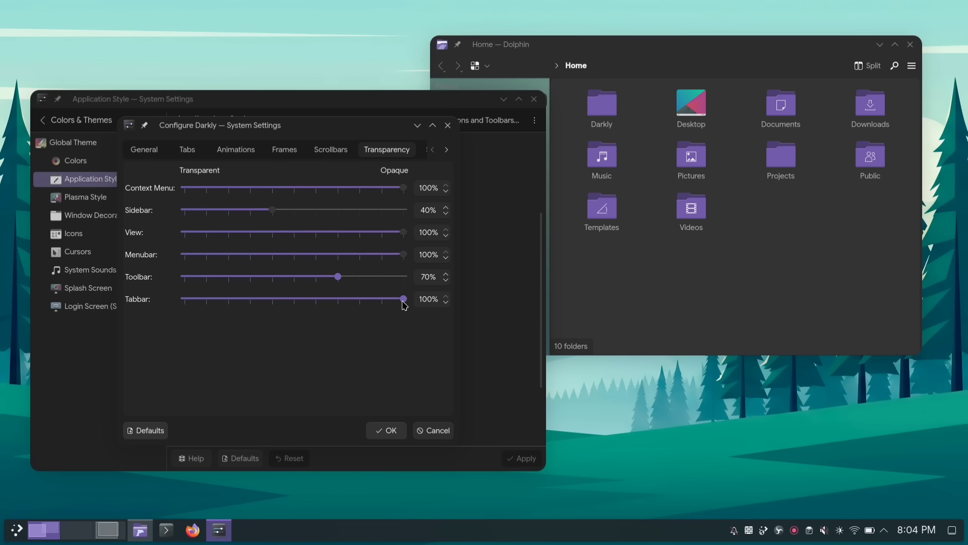
{"action": "left_click_drag", "start_coordinate": [403, 303], "coordinate": [339, 306]}
{"action": "left_click_drag", "start_coordinate": [404, 232], "coordinate": [339, 233]}
{"action": "left_click_drag", "start_coordinate": [403, 254], "coordinate": [338, 262]}
{"action": "left_click", "coordinate": [391, 430]}
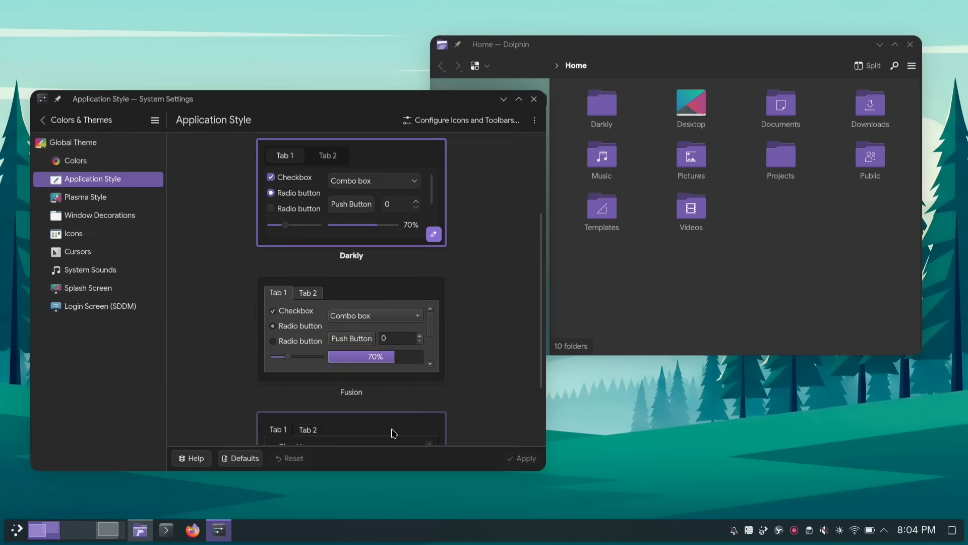
{"action": "left_click", "coordinate": [692, 302]}
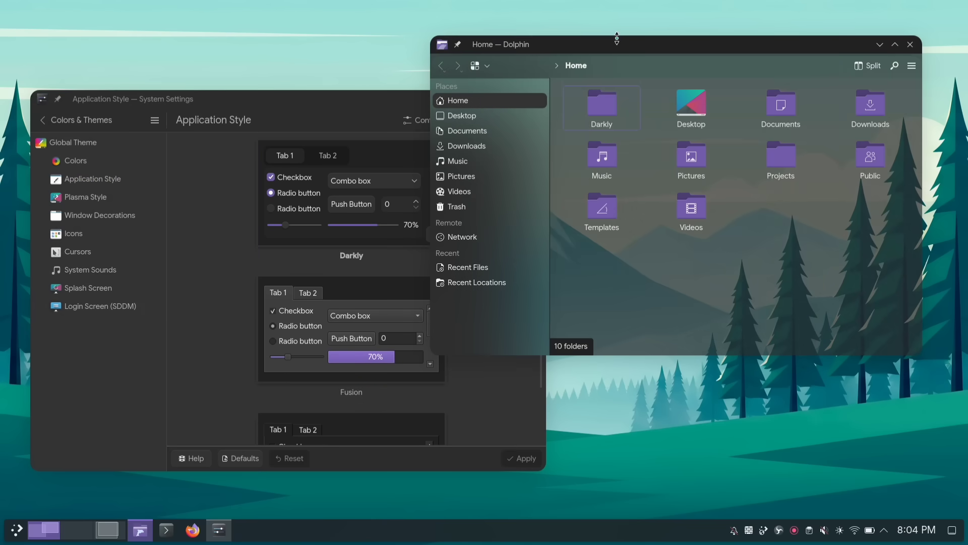
{"action": "left_click_drag", "start_coordinate": [620, 49], "coordinate": [696, 47]}
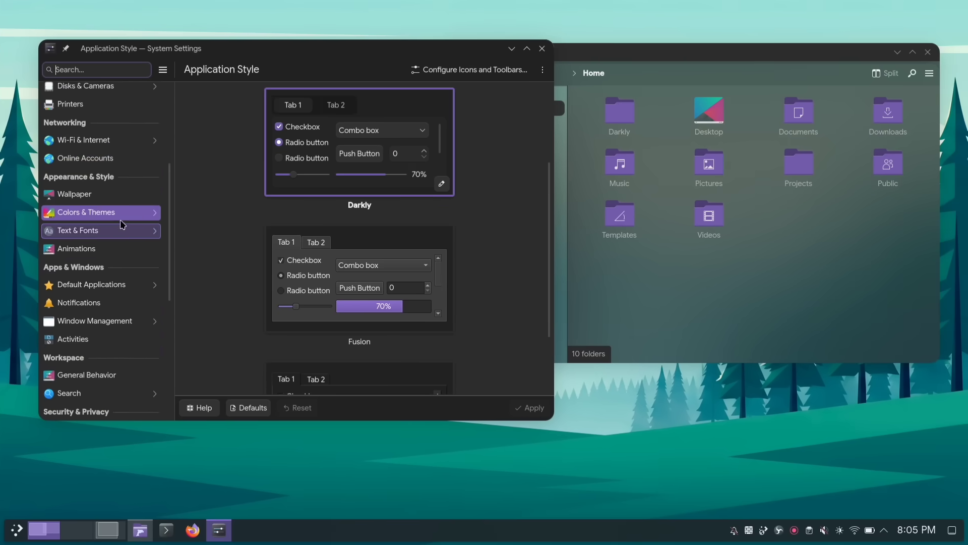
Enable the Blur effect in Window Management's Desktop Effects and open its configuration
{"action": "scroll", "coordinate": [123, 220], "scroll_direction": "down", "scroll_amount": 1}
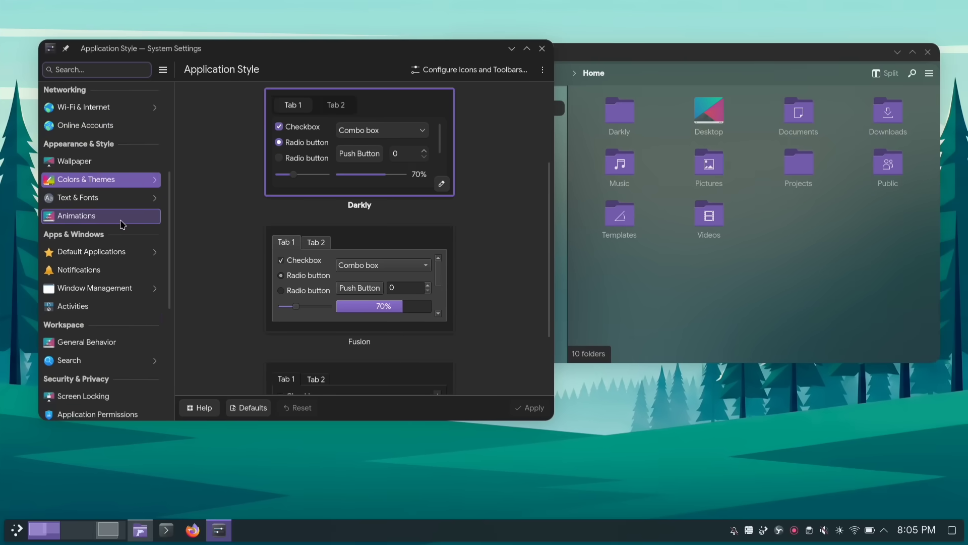
{"action": "left_click", "coordinate": [138, 291]}
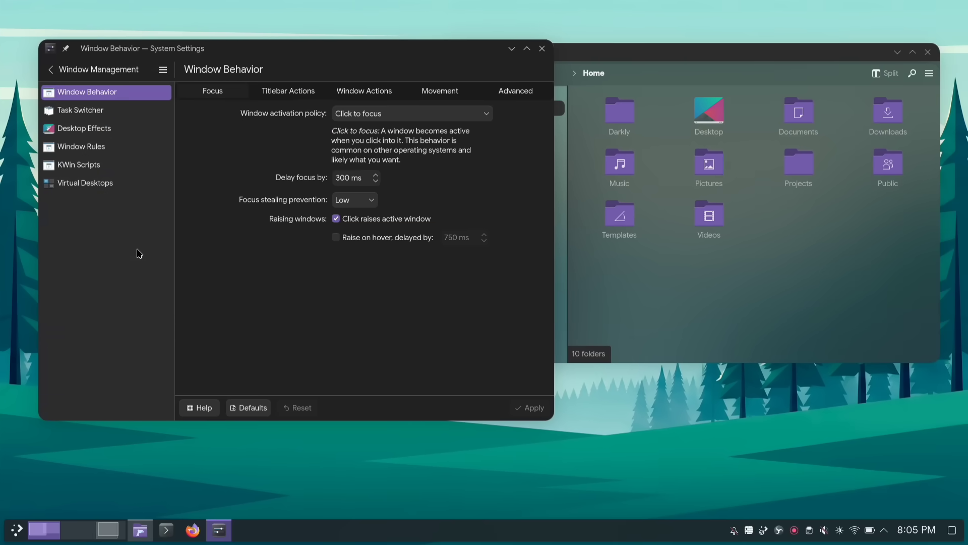
{"action": "left_click", "coordinate": [145, 130]}
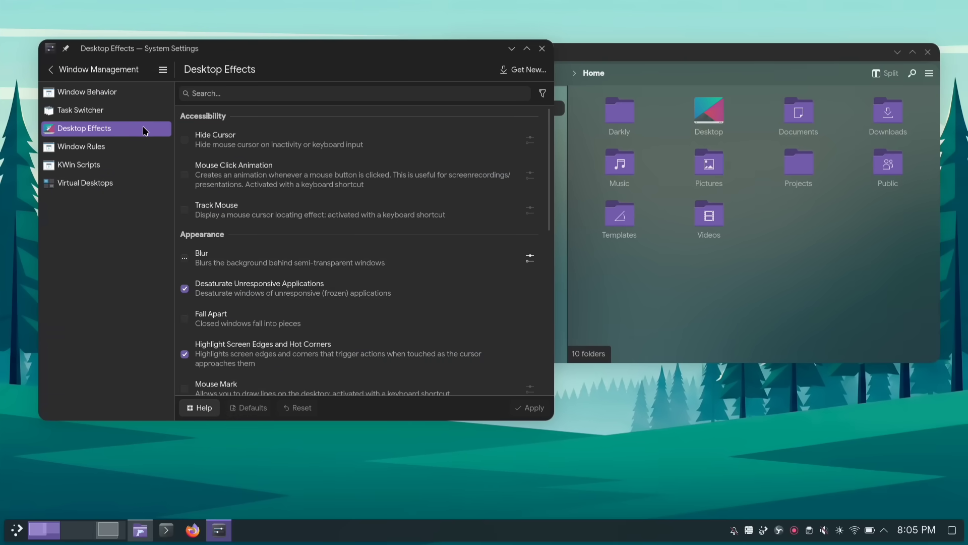
{"action": "left_click", "coordinate": [185, 259]}
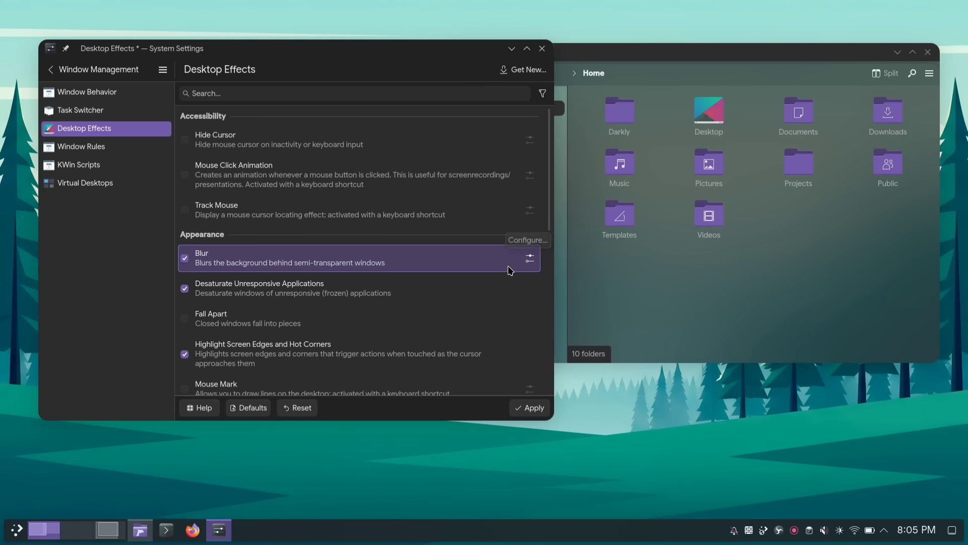
{"action": "left_click", "coordinate": [530, 258]}
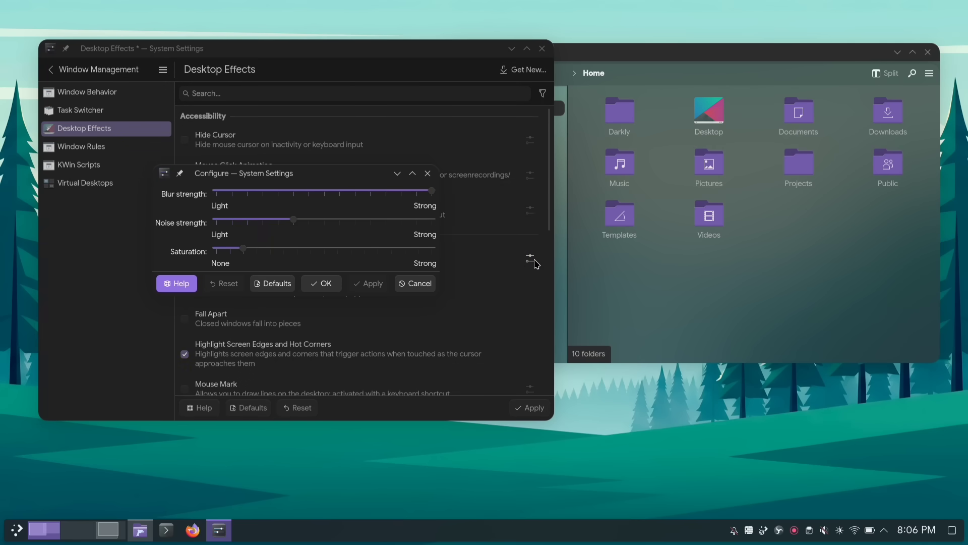
Set the blur strength to the middle of its range, minimize noise strength, raise saturation slightly, and confirm the blur settings
{"action": "left_click_drag", "start_coordinate": [432, 191], "coordinate": [321, 196]}
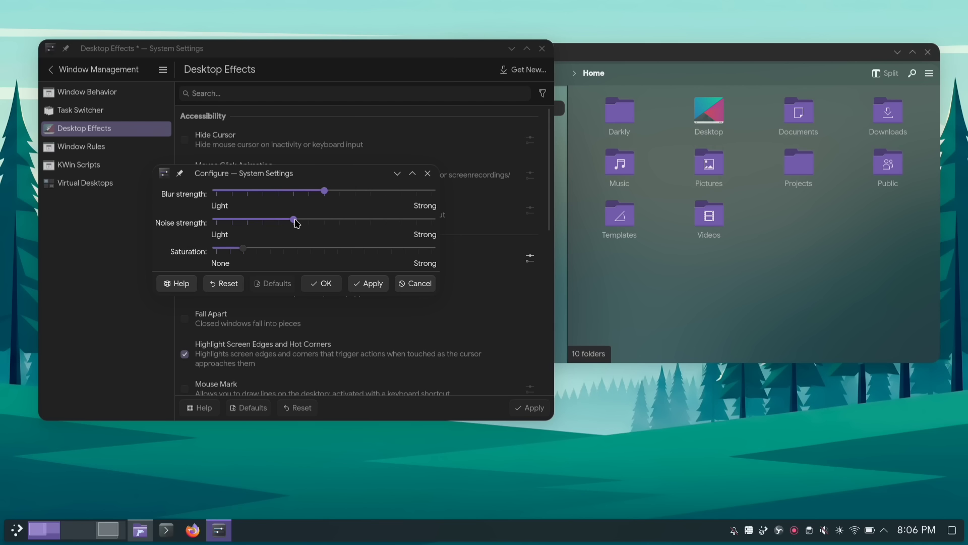
{"action": "left_click_drag", "start_coordinate": [297, 223], "coordinate": [211, 224]}
{"action": "left_click_drag", "start_coordinate": [245, 251], "coordinate": [270, 255]}
{"action": "left_click", "coordinate": [369, 283]}
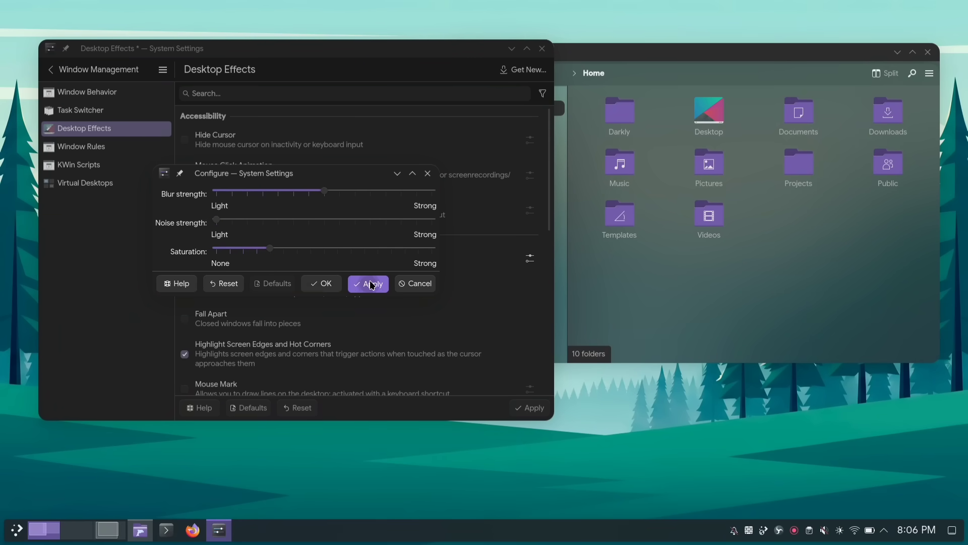
{"action": "left_click", "coordinate": [322, 284]}
Bring Dolphin forward and move it around to examine the background blur, and return to System Settings
{"action": "left_click", "coordinate": [688, 74]}
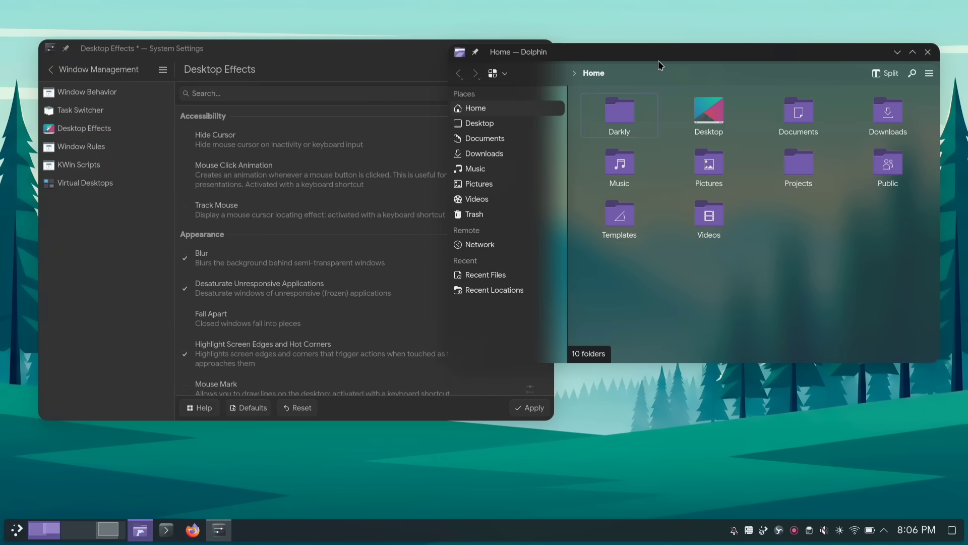
{"action": "left_click_drag", "start_coordinate": [658, 64], "coordinate": [636, 122]}
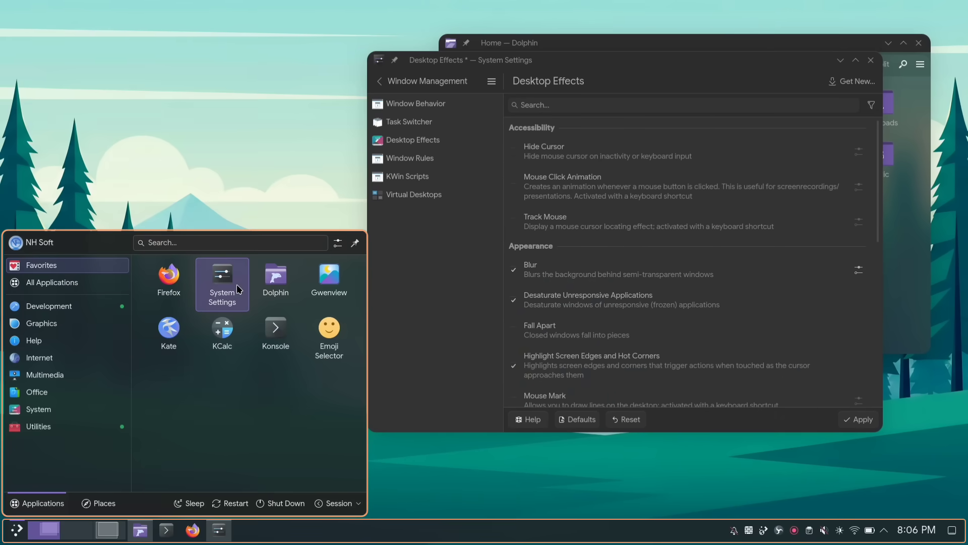
{"action": "left_click", "coordinate": [442, 371]}
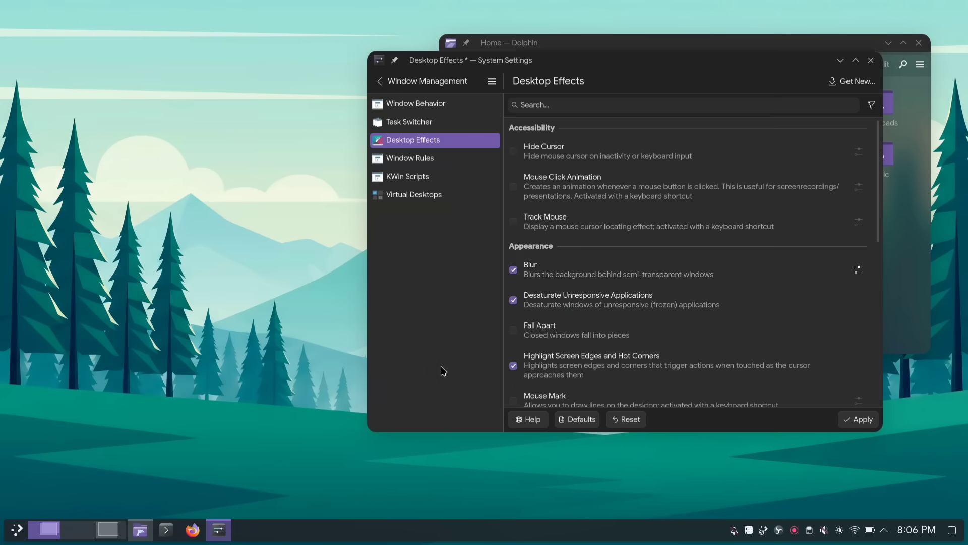
Open the Plasma Style settings under Colors & Themes and move the System Settings window away from Dolphin
{"action": "left_click", "coordinate": [379, 81]}
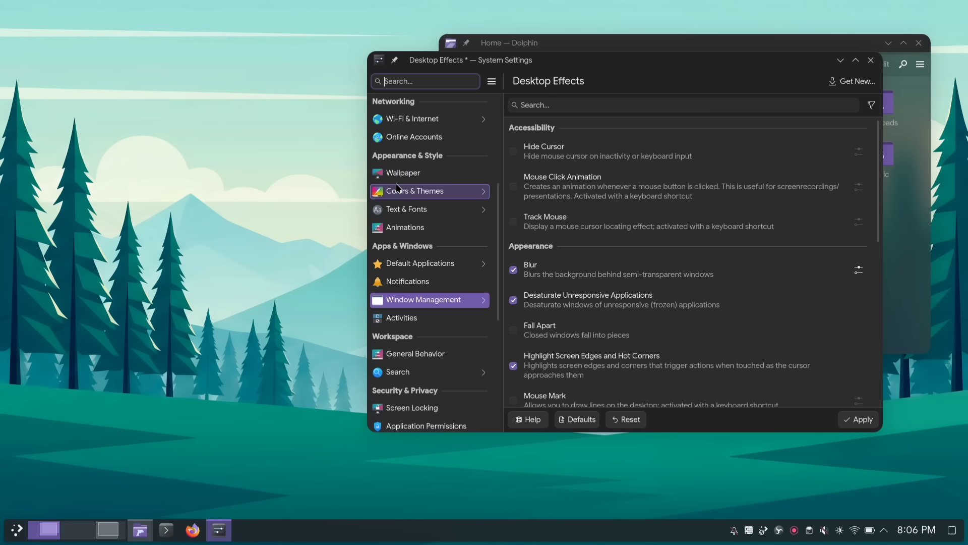
{"action": "left_click", "coordinate": [415, 196]}
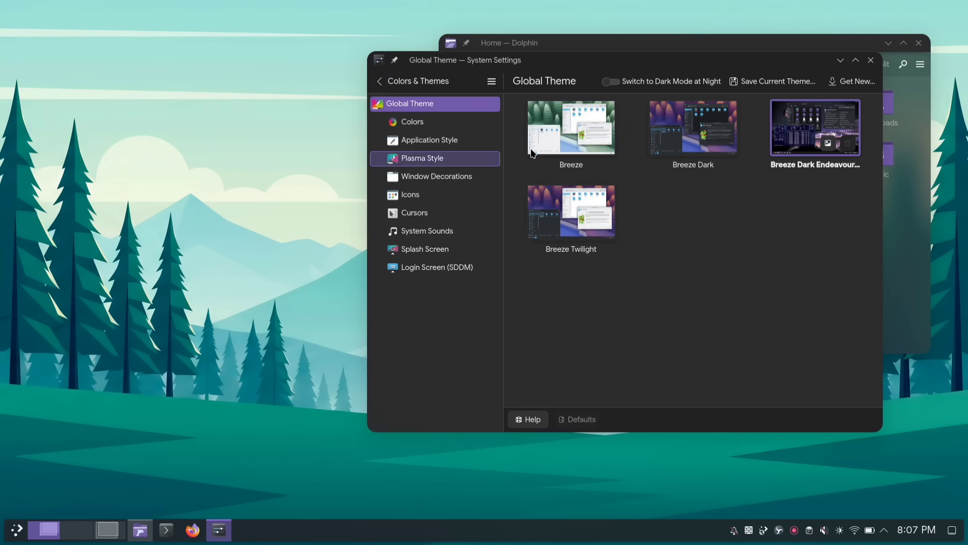
{"action": "left_click", "coordinate": [471, 158]}
{"action": "left_click_drag", "start_coordinate": [575, 66], "coordinate": [291, 80]}
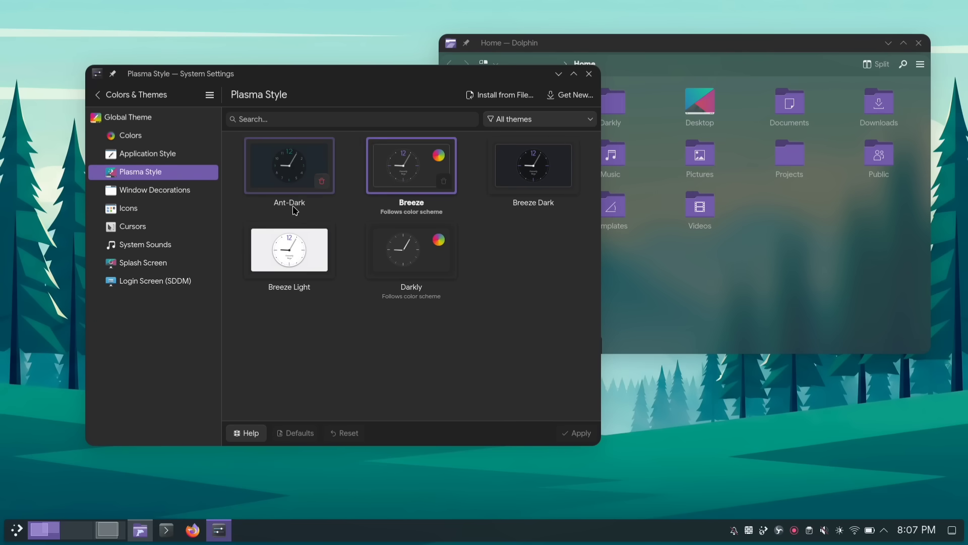
Browse the downloadable Plasma styles to find Ant-Dark KDE, and close the download window
{"action": "left_click", "coordinate": [575, 93]}
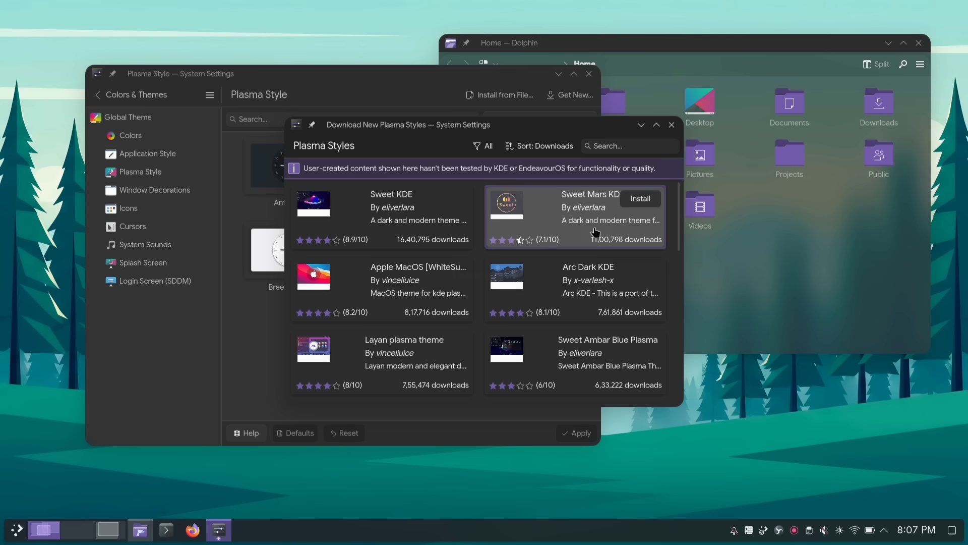
{"action": "scroll", "coordinate": [578, 247], "scroll_direction": "down", "scroll_amount": 3}
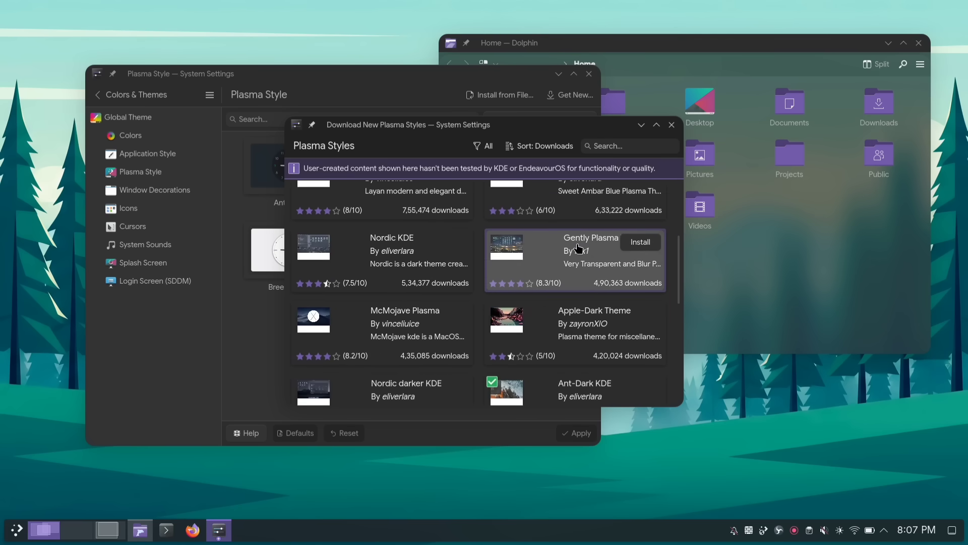
{"action": "scroll", "coordinate": [578, 248], "scroll_direction": "down", "scroll_amount": 2}
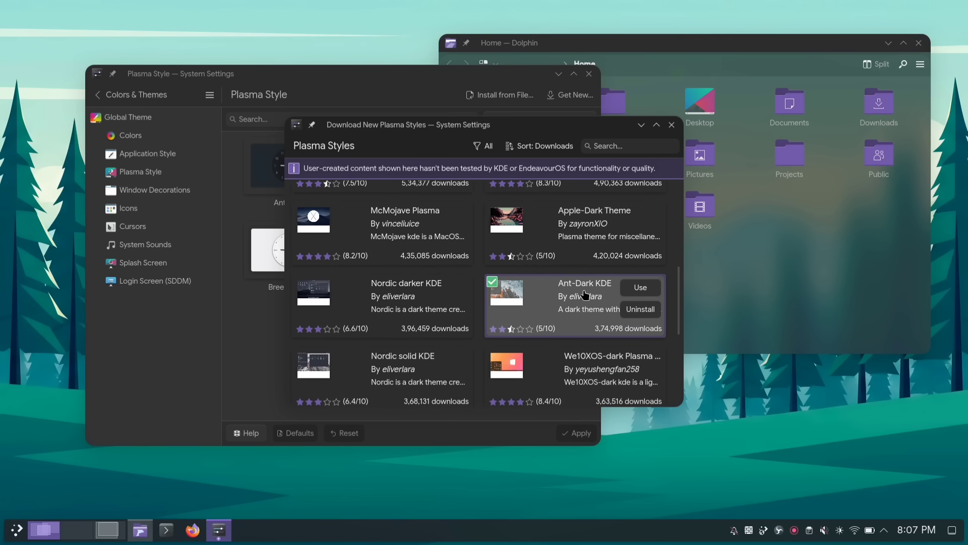
{"action": "key", "text": "Escape"}
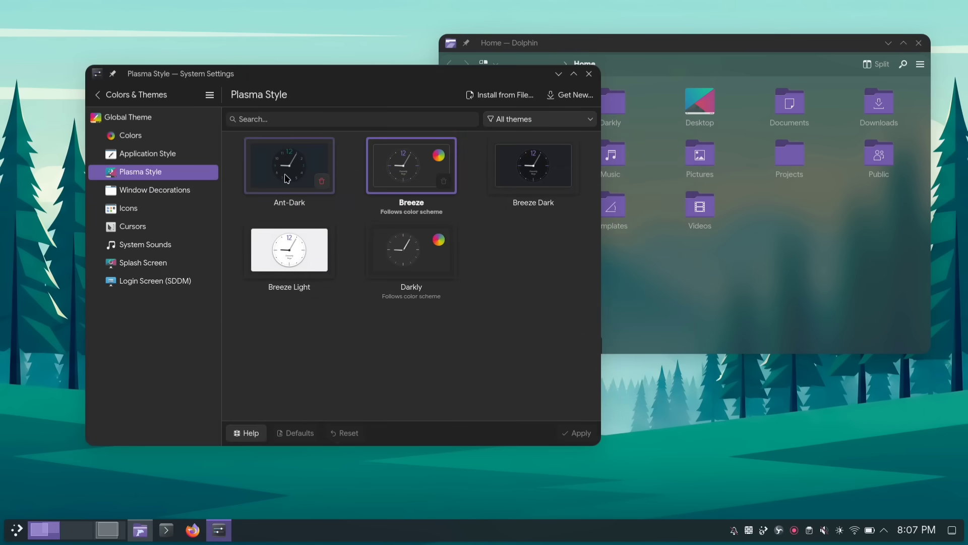
Apply the Ant-Dark Plasma style and examine its look in the application launcher's full application list
{"action": "left_click", "coordinate": [300, 175]}
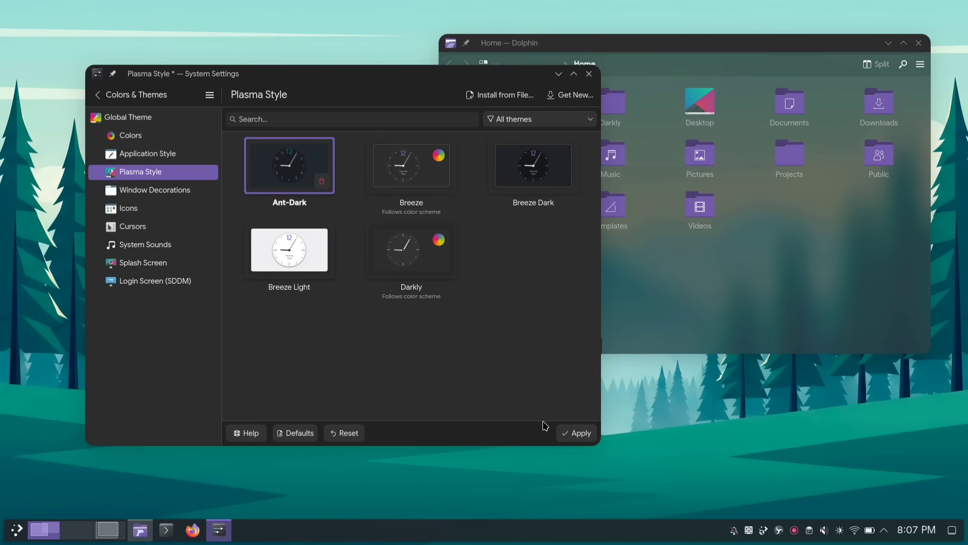
{"action": "left_click", "coordinate": [580, 433]}
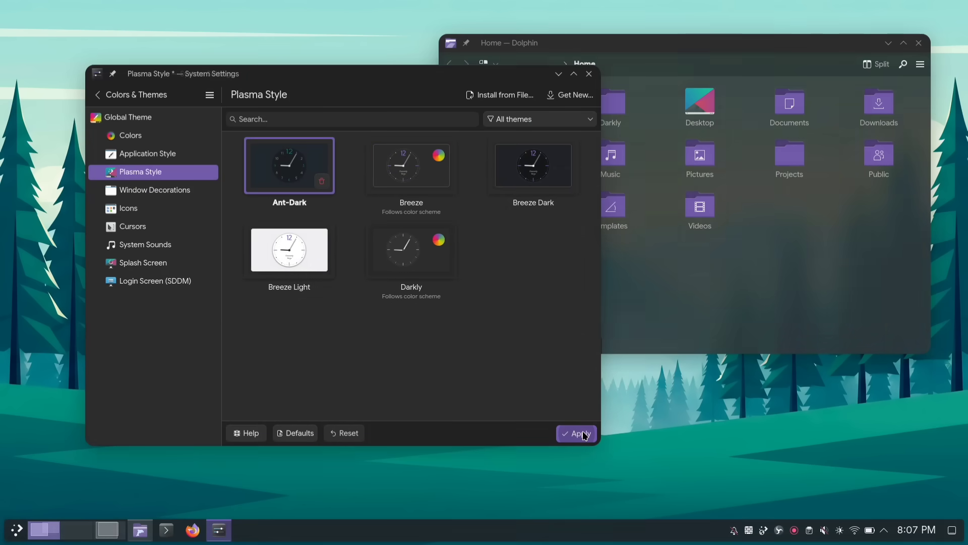
{"action": "key", "text": "super"}
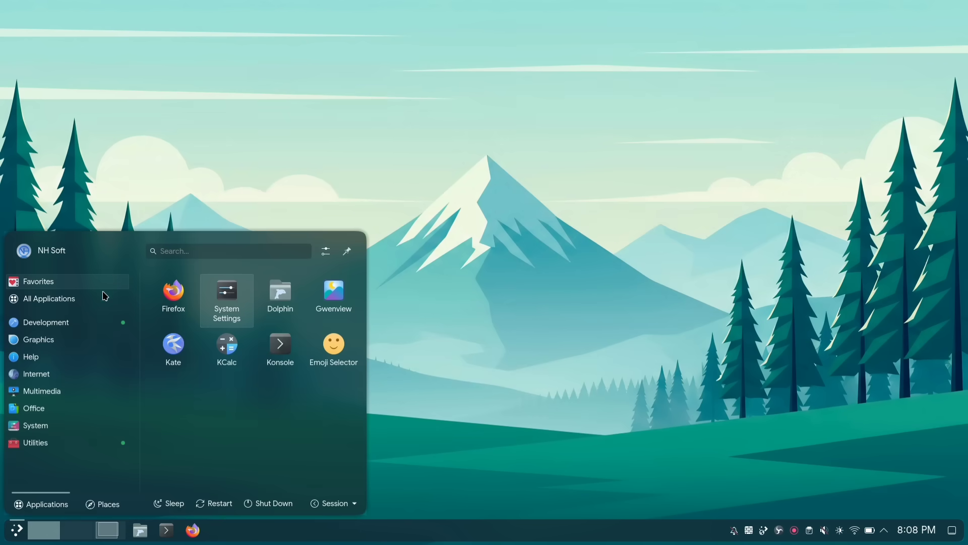
{"action": "left_click", "coordinate": [71, 299]}
{"action": "scroll", "coordinate": [243, 364], "scroll_direction": "down", "scroll_amount": 3}
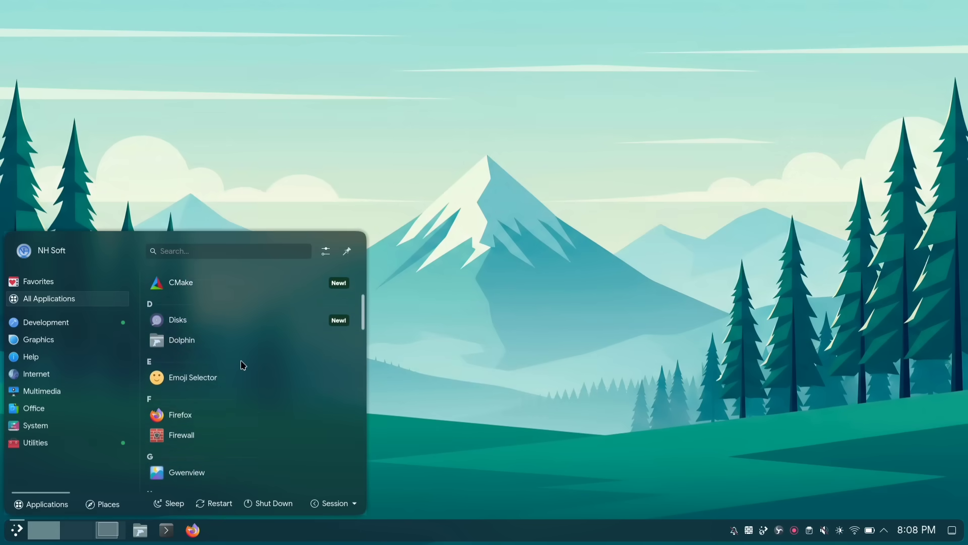
{"action": "scroll", "coordinate": [243, 364], "scroll_direction": "down", "scroll_amount": 3}
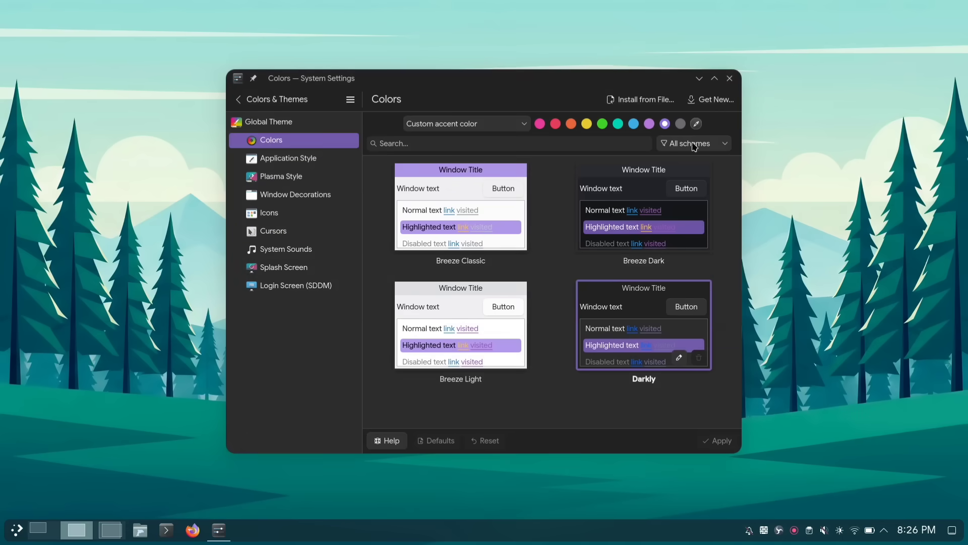
Pick a custom accent color from the wallpaper's green ground, brighten it to a Val of 182, and apply it
{"action": "left_click", "coordinate": [702, 124]}
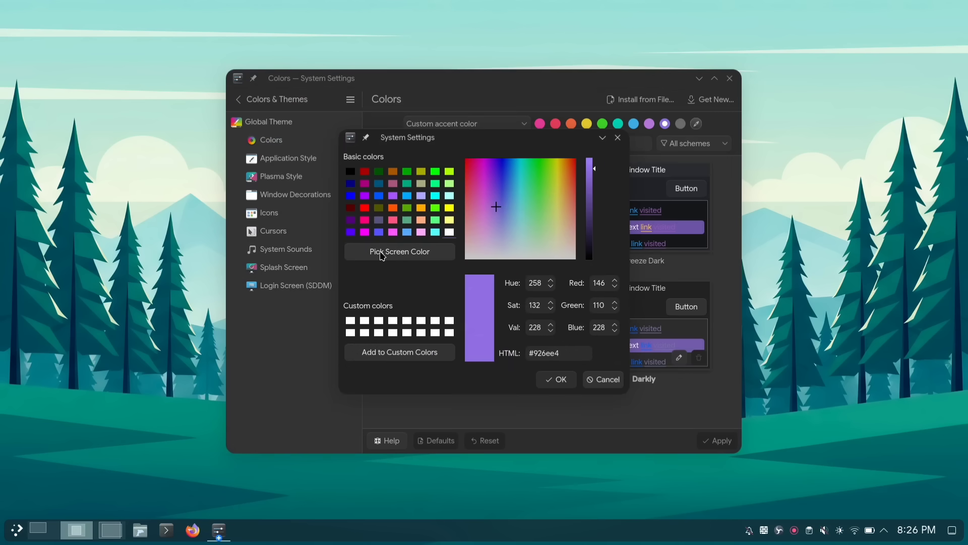
{"action": "left_click", "coordinate": [444, 253]}
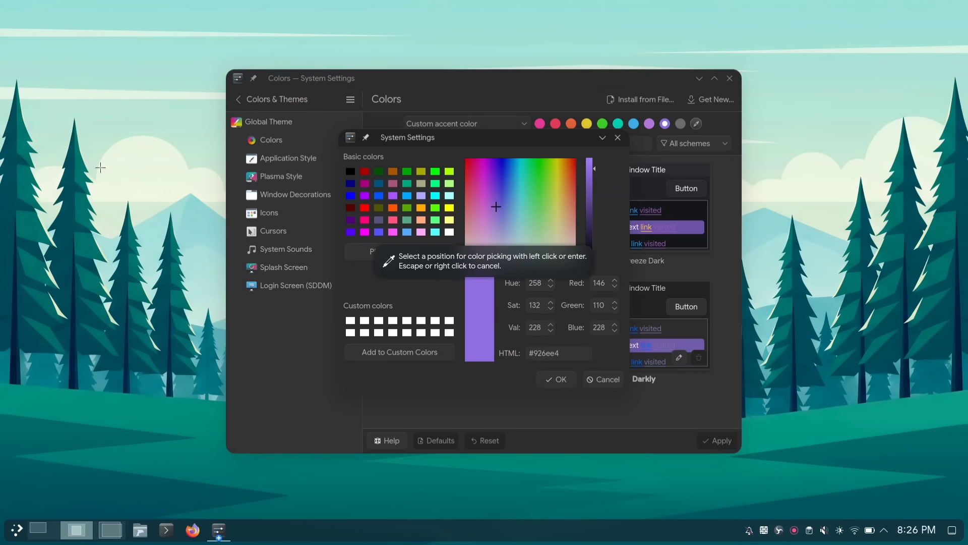
{"action": "left_click", "coordinate": [15, 397]}
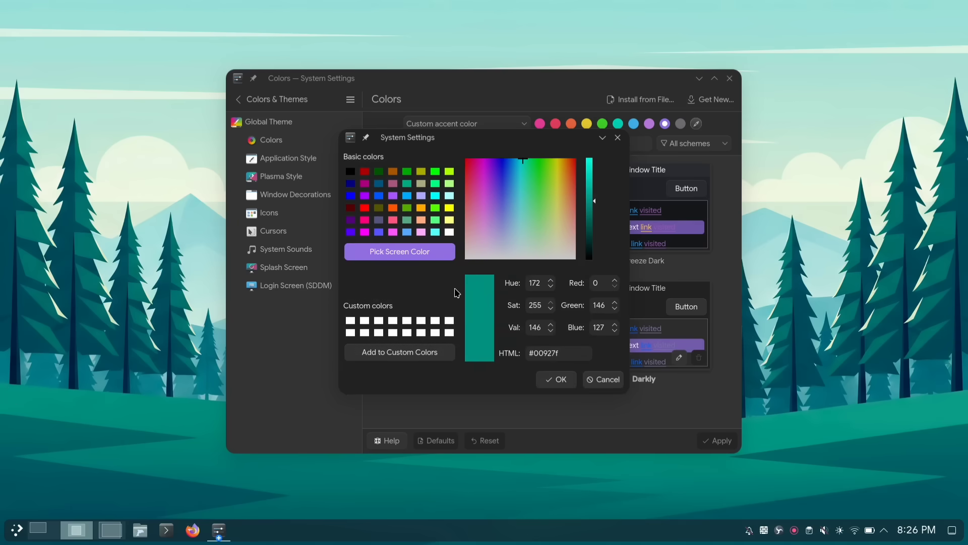
{"action": "left_click_drag", "start_coordinate": [595, 199], "coordinate": [594, 192]}
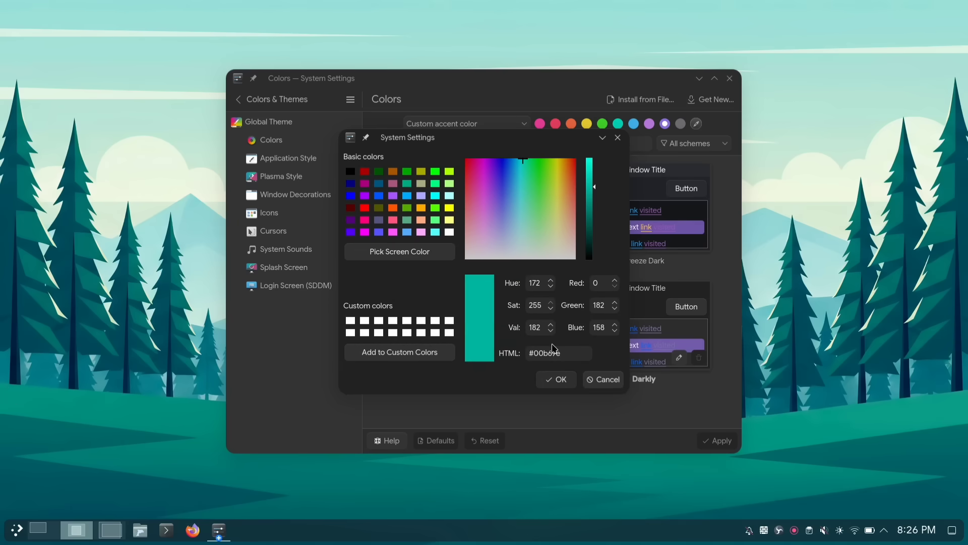
{"action": "left_click", "coordinate": [559, 381]}
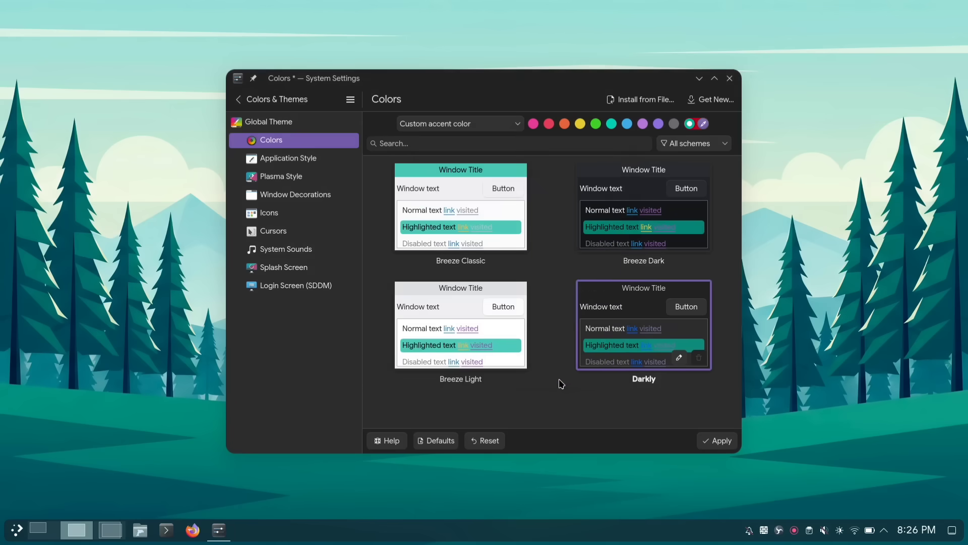
{"action": "left_click", "coordinate": [720, 440]}
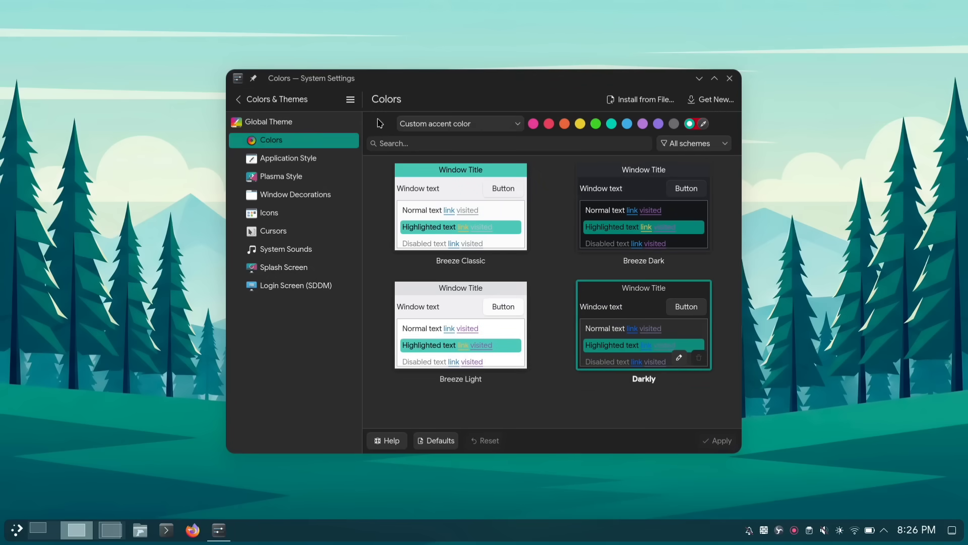
Switch to the previous virtual desktop and move the Dolphin window to examine the new accent color
{"action": "key", "text": "ctrl+super+Left"}
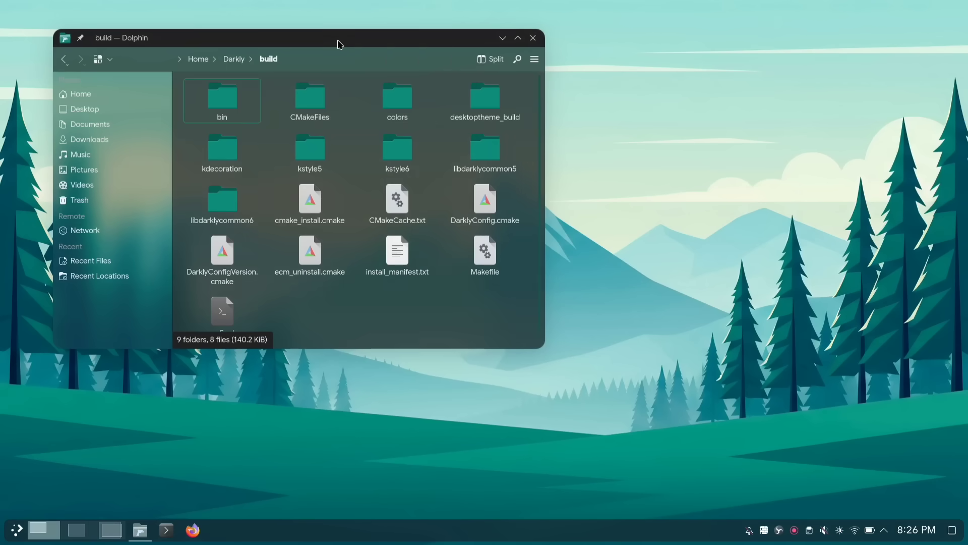
{"action": "left_click_drag", "start_coordinate": [338, 40], "coordinate": [413, 56]}
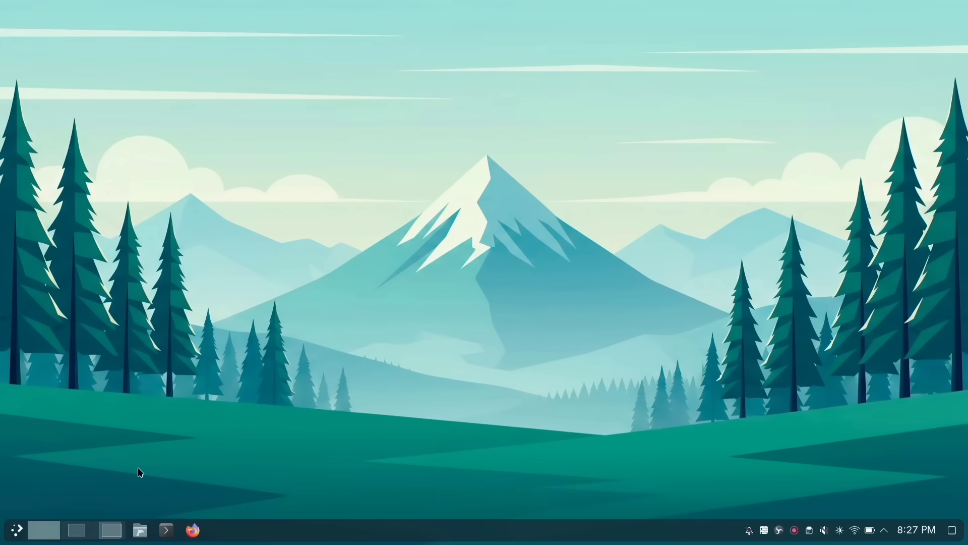
Remove the Pager widget through the panel's configuration, and switch to the next virtual desktop
{"action": "right_click", "coordinate": [241, 538]}
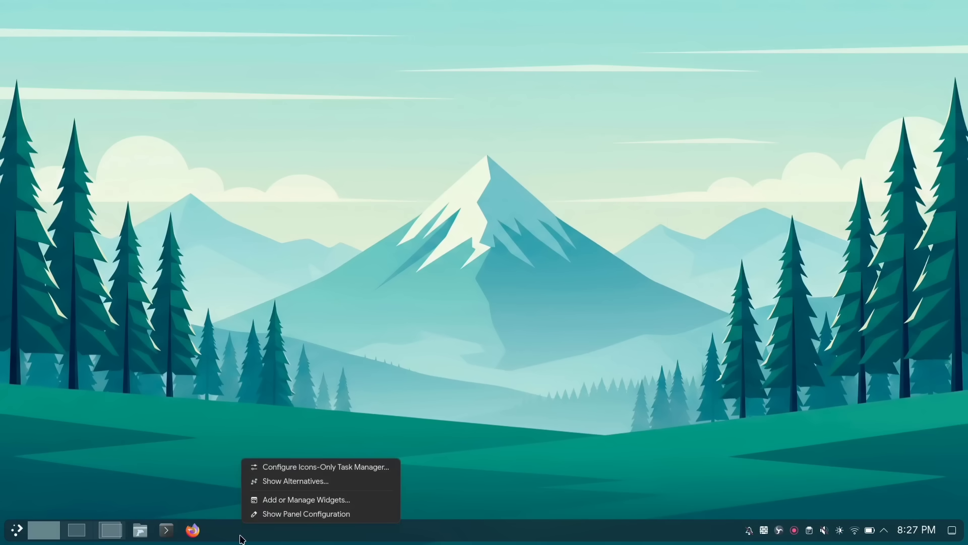
{"action": "left_click", "coordinate": [310, 513]}
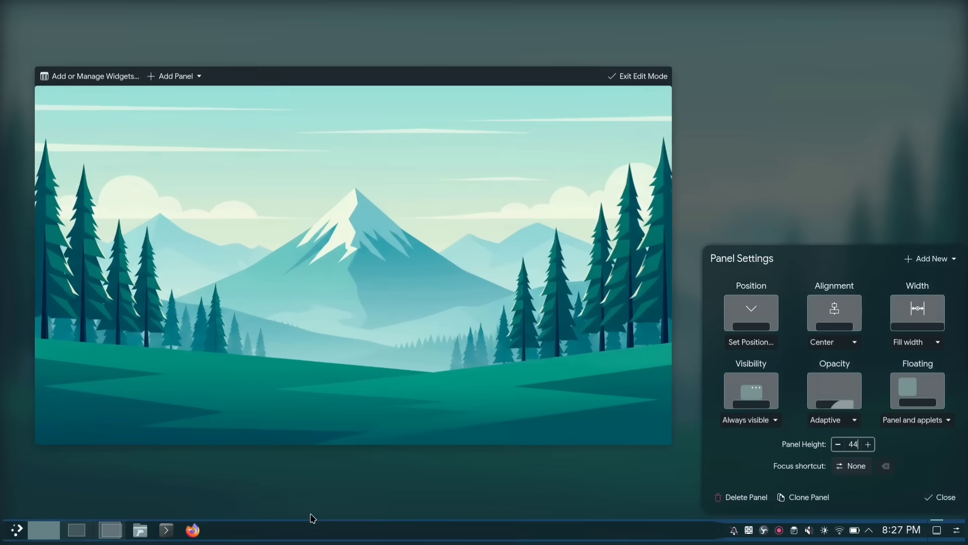
{"action": "mouse_move", "coordinate": [87, 529]}
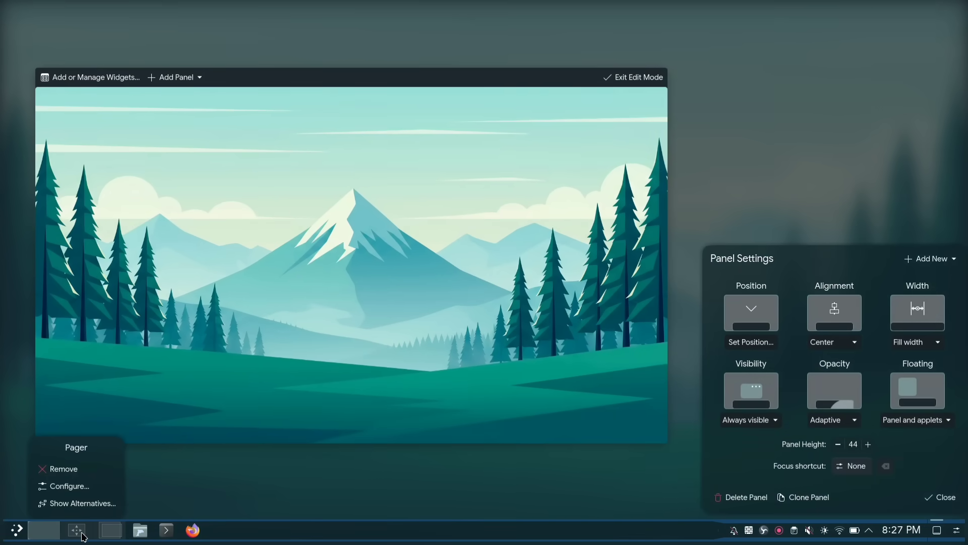
{"action": "left_click", "coordinate": [60, 468]}
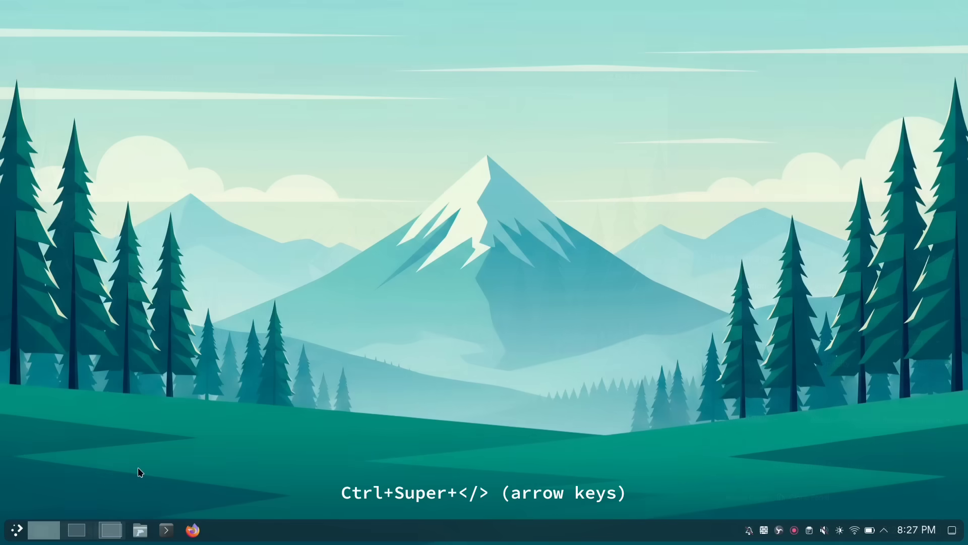
{"action": "key", "text": "ctrl+super+Right"}
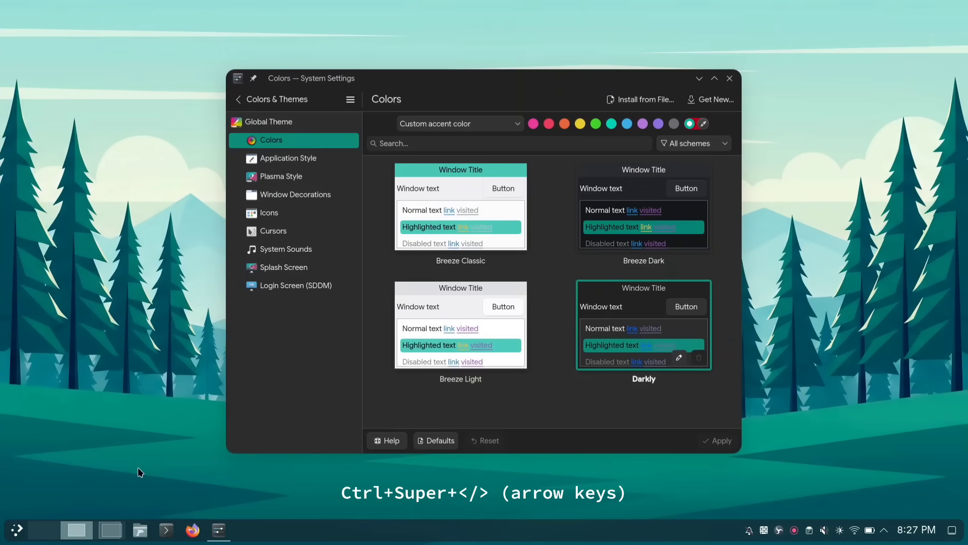
Switch to the previous virtual desktop, open the Overview, and move to the next desktop and back
{"action": "key", "text": "ctrl+super+Left"}
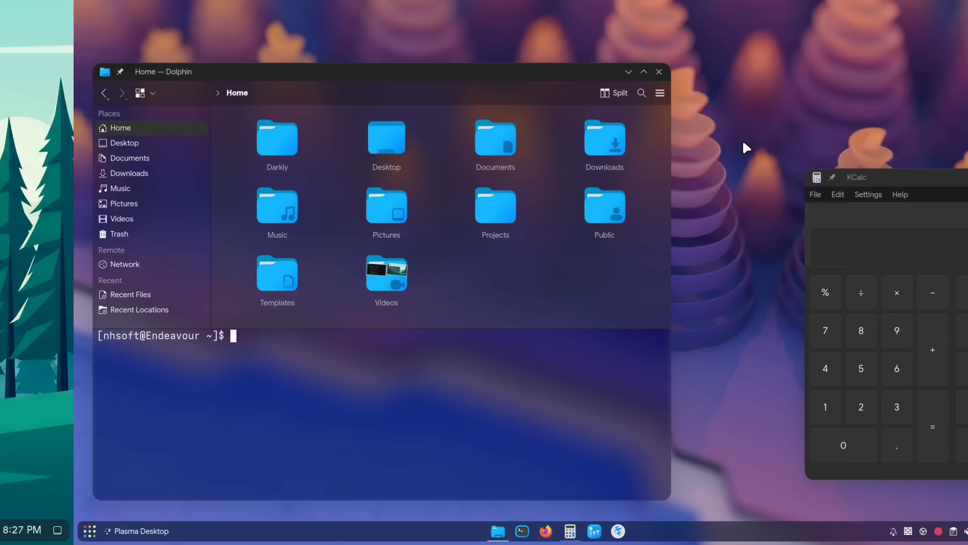
{"action": "key", "text": "super+w"}
{"action": "key", "text": "ctrl+super+Right"}
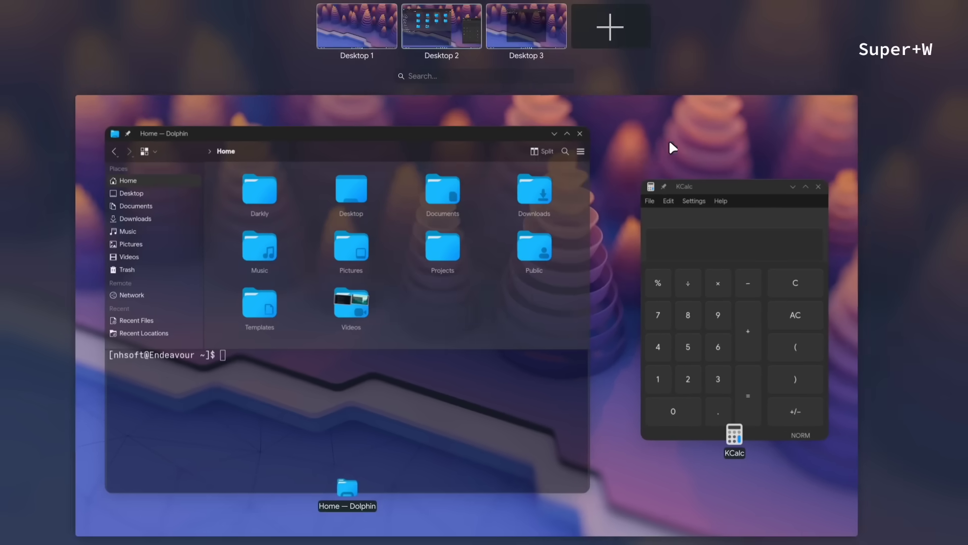
{"action": "key", "text": "ctrl+super+Left"}
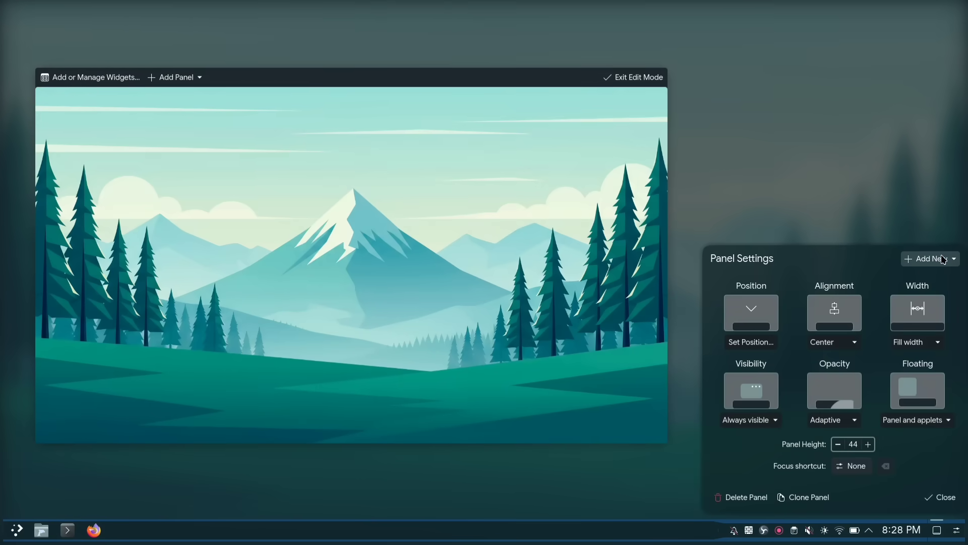
Add two spacers to the panel and place the Icons-Only Task Manager between them to centre it
{"action": "left_click", "coordinate": [955, 260]}
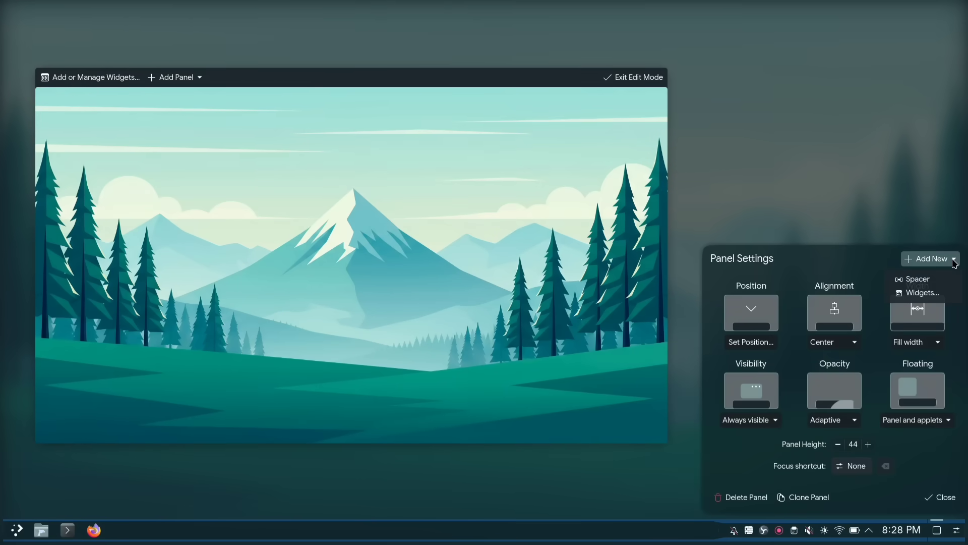
{"action": "left_click", "coordinate": [936, 279]}
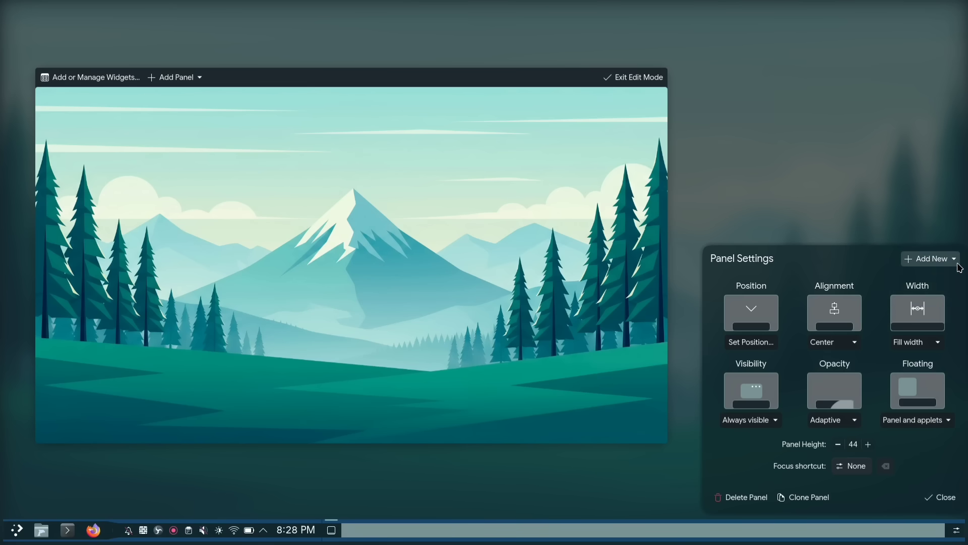
{"action": "left_click", "coordinate": [942, 263]}
{"action": "left_click", "coordinate": [916, 280]}
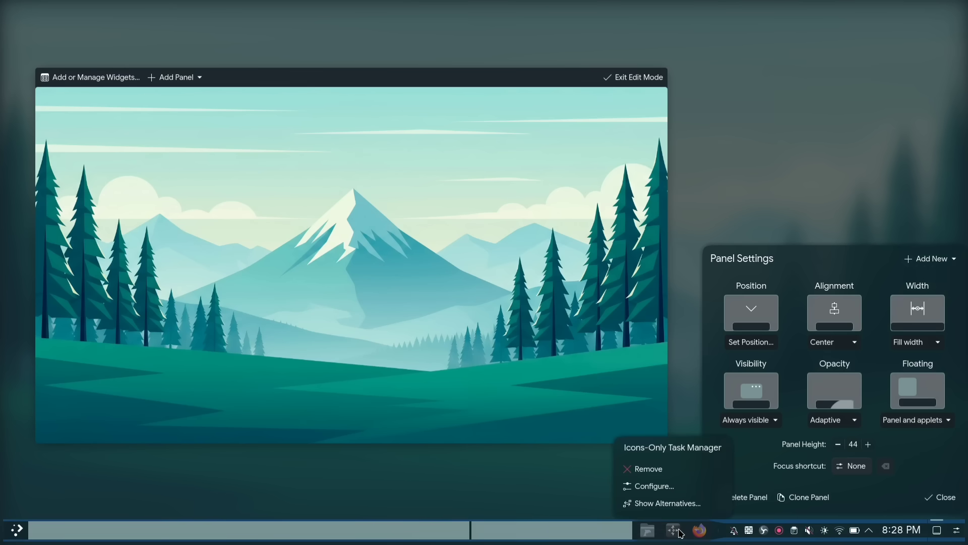
{"action": "left_click_drag", "start_coordinate": [673, 528], "coordinate": [491, 516]}
{"action": "mouse_move", "coordinate": [546, 521]}
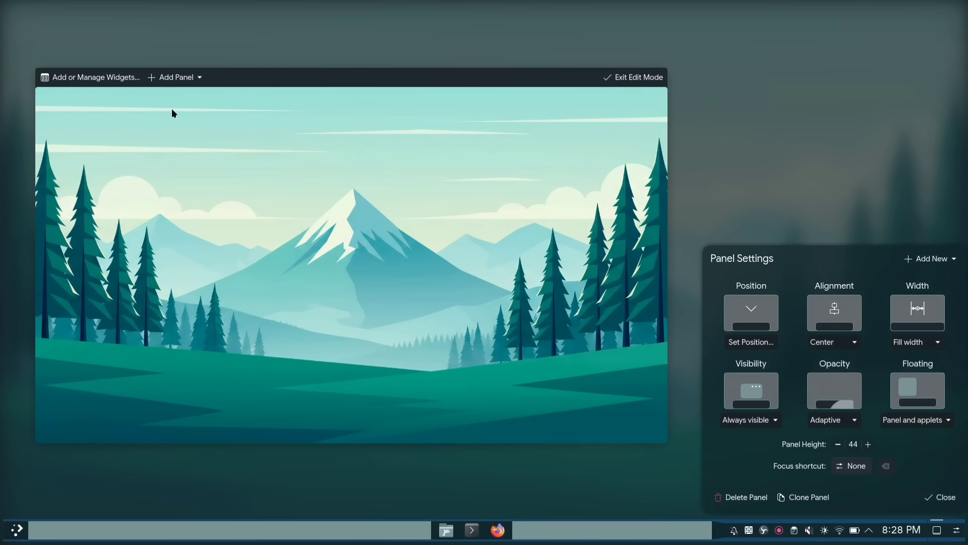
Find the Window List widget by searching for "win", add it to the panel beside the application launcher, and exit edit mode
{"action": "left_click", "coordinate": [110, 76]}
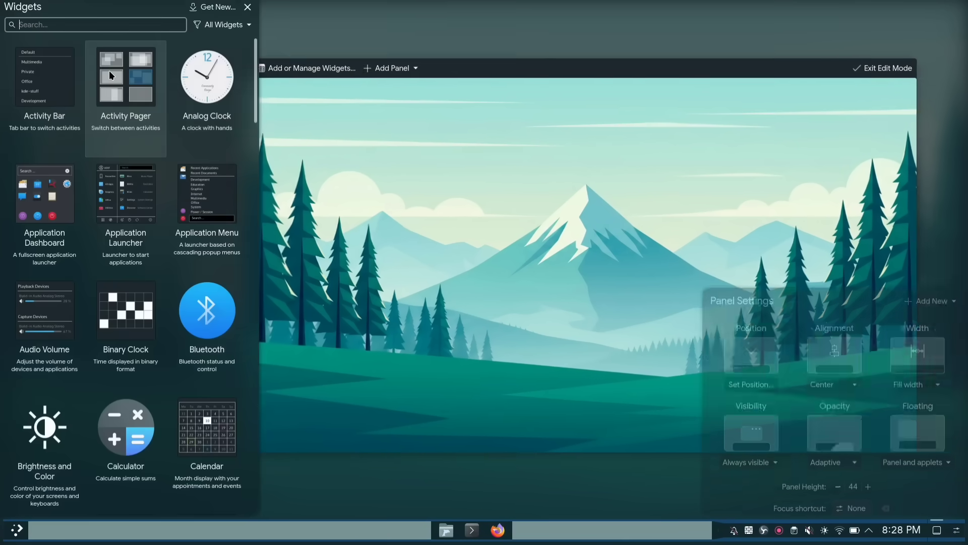
{"action": "type", "text": "win"}
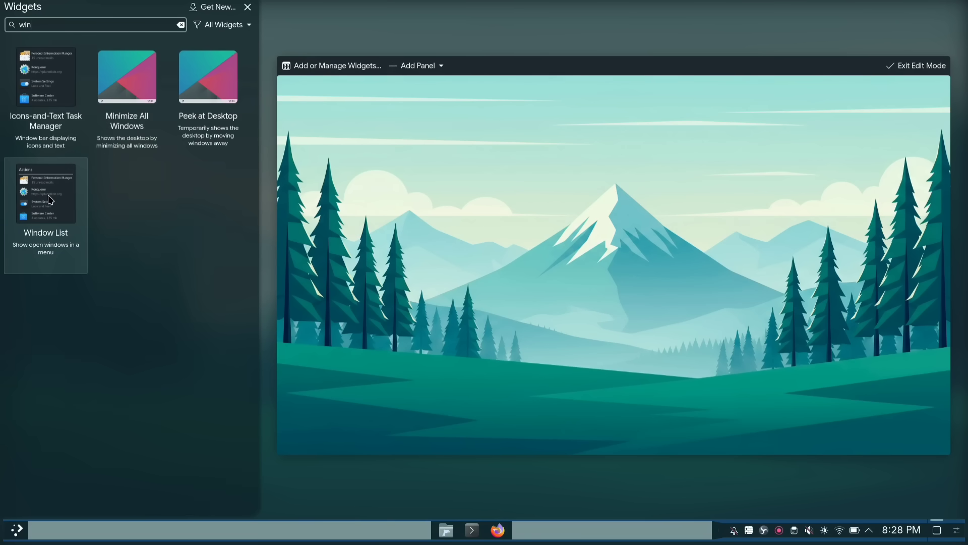
{"action": "left_click_drag", "start_coordinate": [41, 188], "coordinate": [39, 529]}
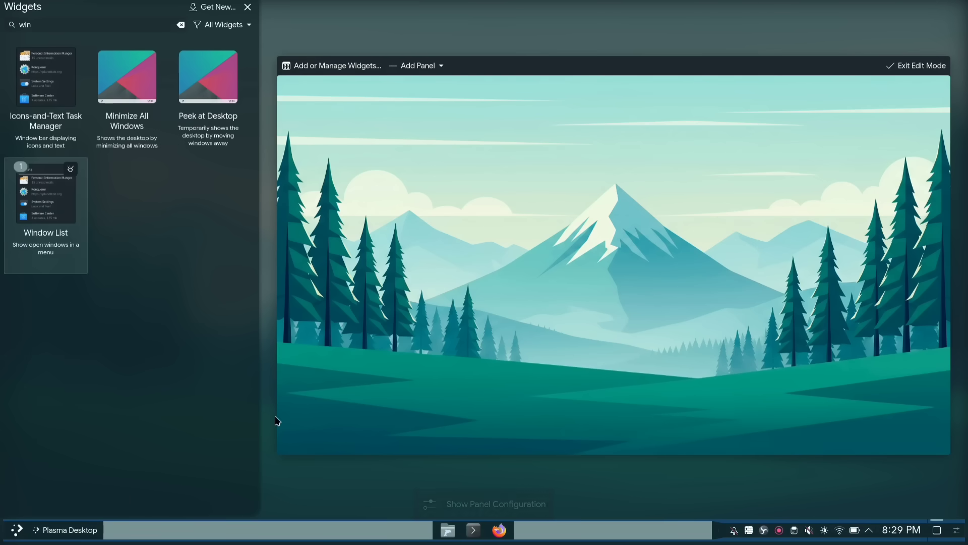
{"action": "left_click", "coordinate": [940, 66]}
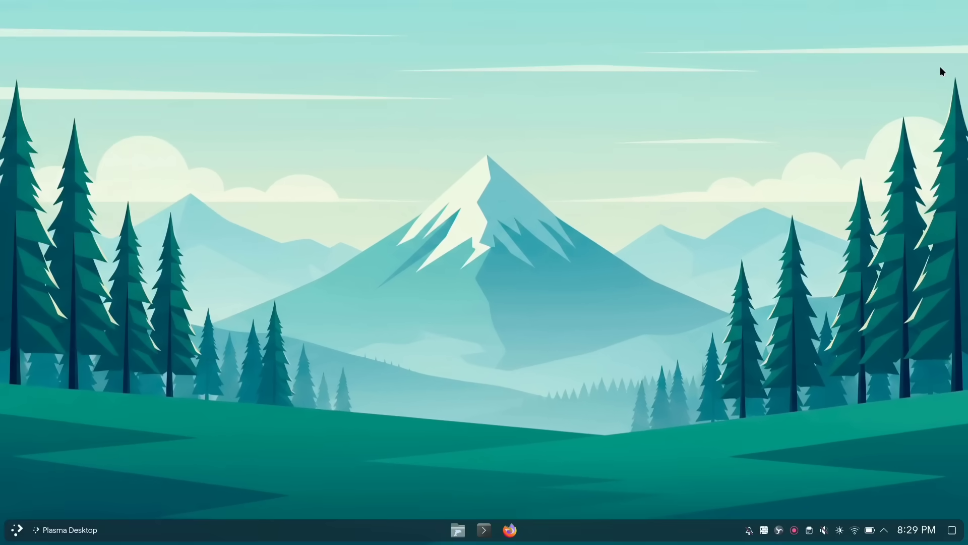
Launch Konsole and Dolphin from the panel and check the Window List widget with them open
{"action": "left_click", "coordinate": [484, 529]}
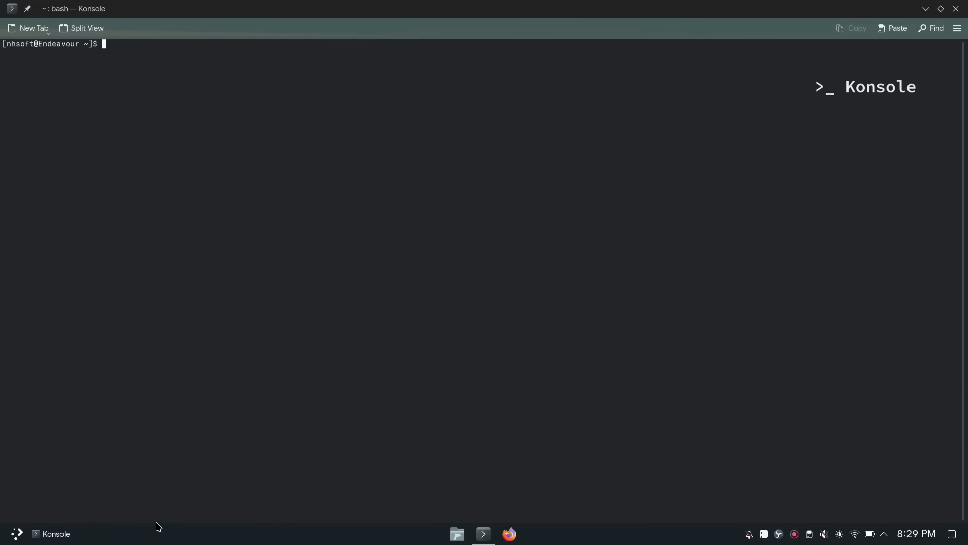
{"action": "left_click", "coordinate": [457, 534]}
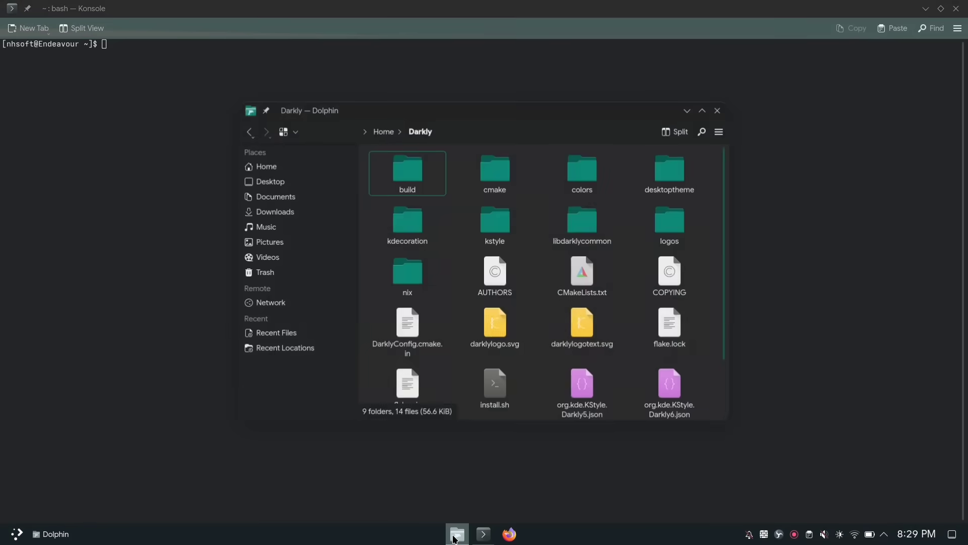
{"action": "left_click", "coordinate": [50, 538]}
Toggle Peek at Desktop several times to hide and restore the open windows
{"action": "left_click", "coordinate": [951, 534]}
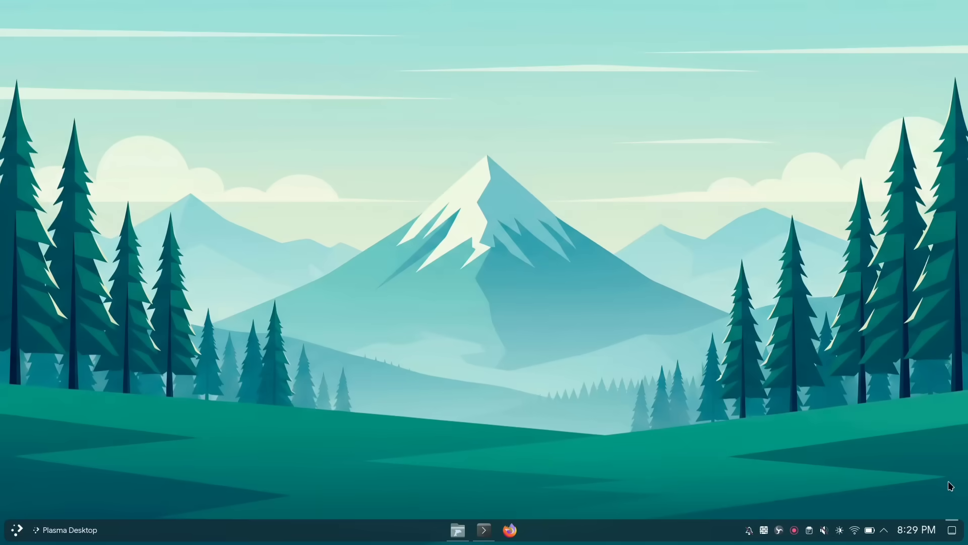
{"action": "left_click", "coordinate": [955, 531]}
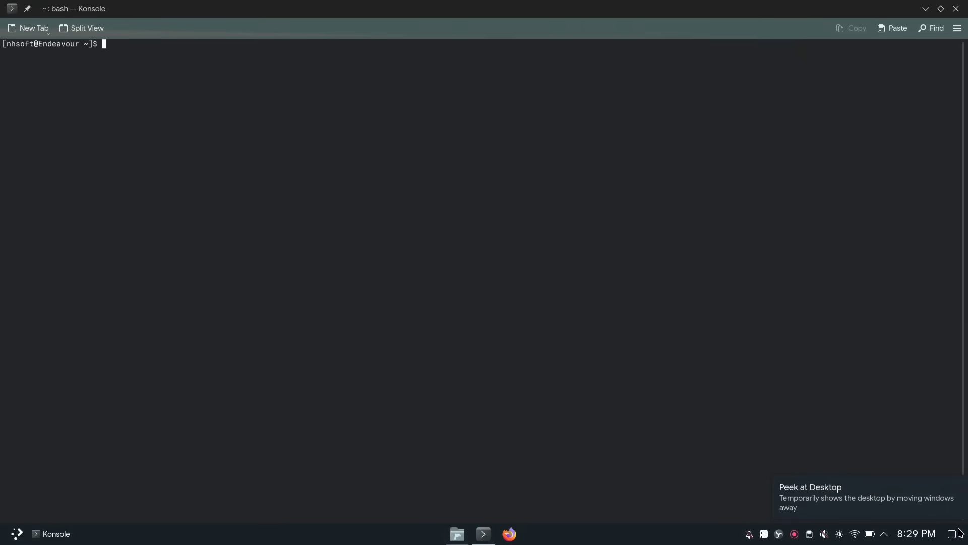
{"action": "left_click", "coordinate": [960, 533]}
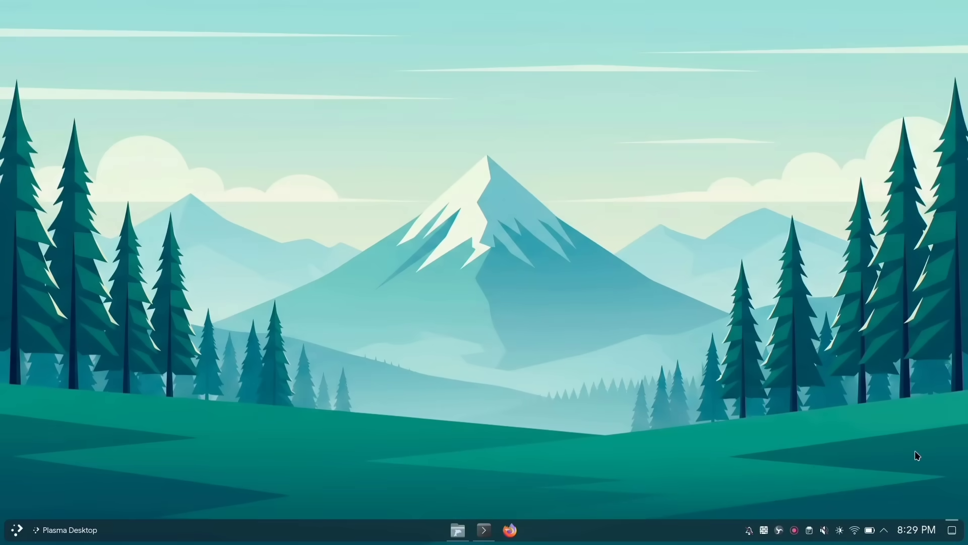
{"action": "key", "text": "super+d"}
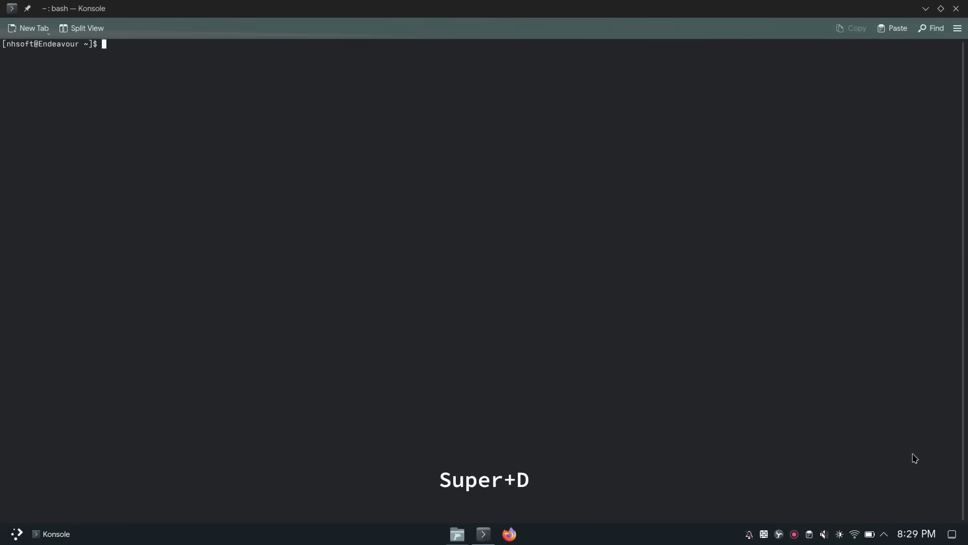
{"action": "key", "text": "super+d"}
Remove the Peek at Desktop widget through the panel's configuration
{"action": "right_click", "coordinate": [945, 529]}
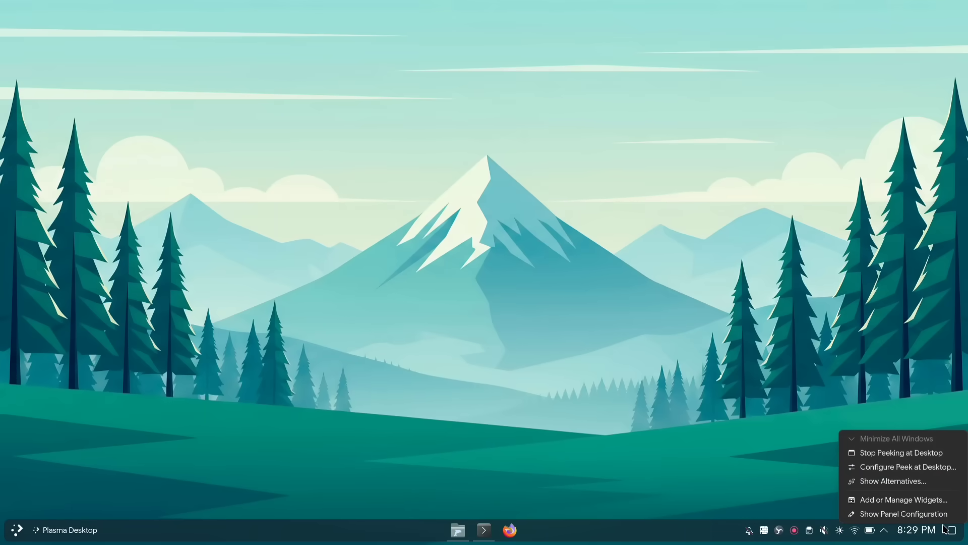
{"action": "left_click", "coordinate": [899, 510]}
{"action": "right_click", "coordinate": [942, 531]}
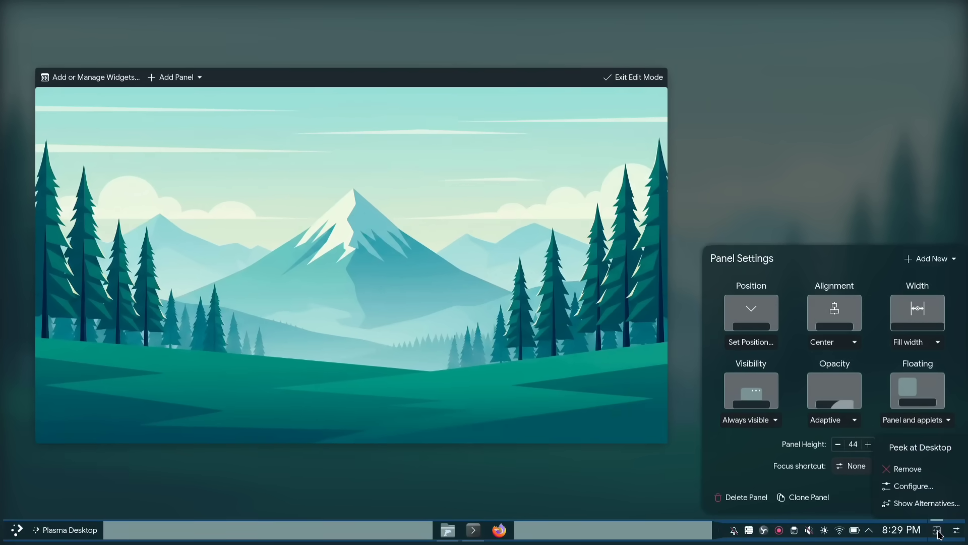
{"action": "left_click", "coordinate": [926, 470]}
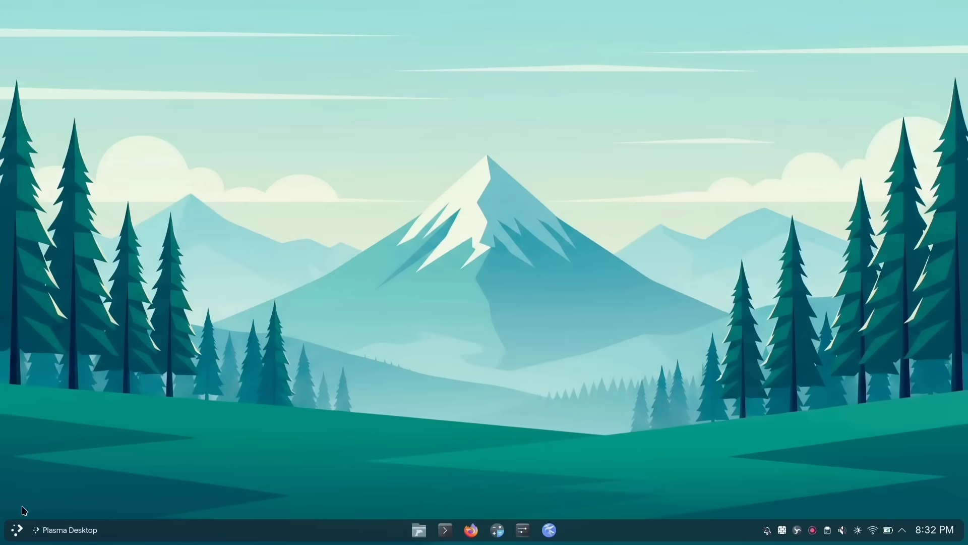
Set the application launcher's icon to applicationMenu-nhsoft.svg from the Pictures/icons folder, and open the launcher to check it
{"action": "right_click", "coordinate": [17, 531]}
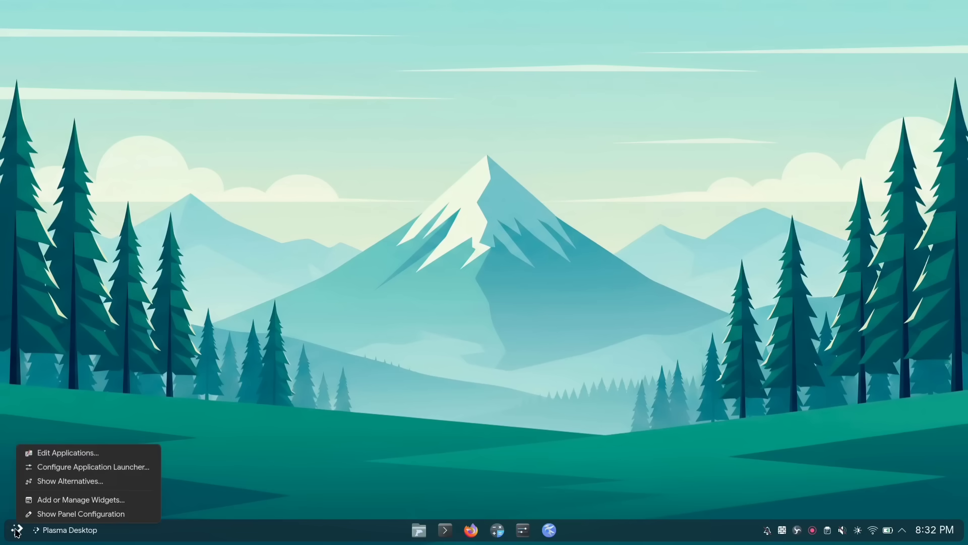
{"action": "left_click", "coordinate": [84, 472]}
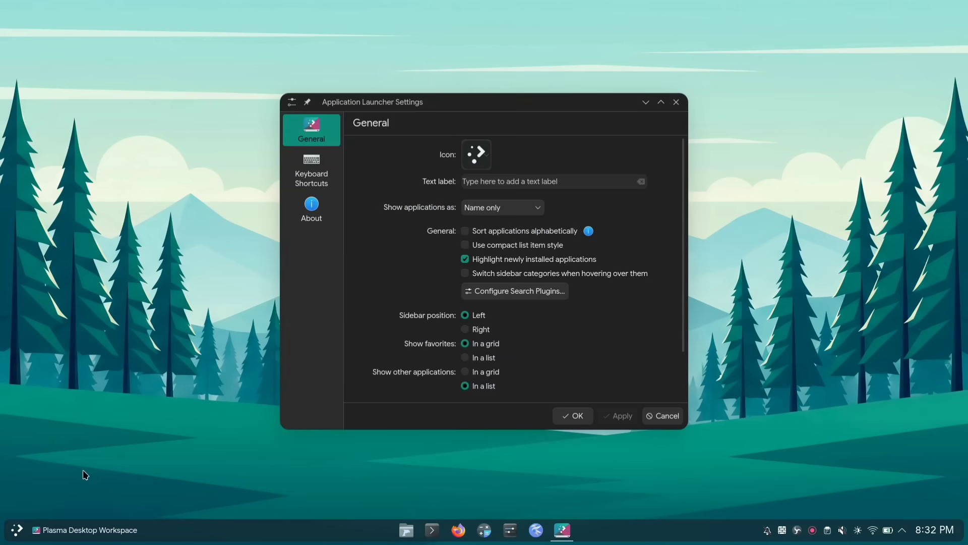
{"action": "left_click", "coordinate": [476, 161]}
{"action": "left_click", "coordinate": [520, 179]}
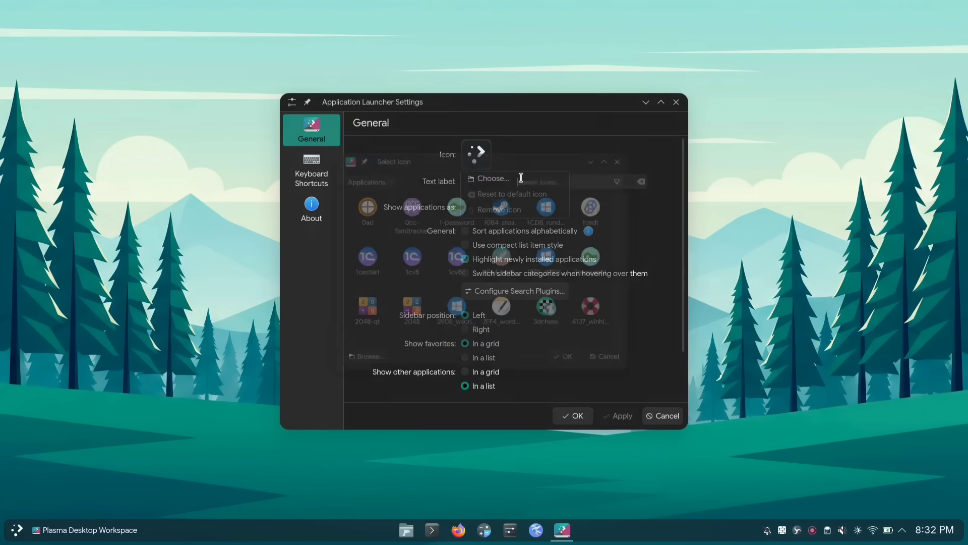
{"action": "left_click", "coordinate": [355, 368]}
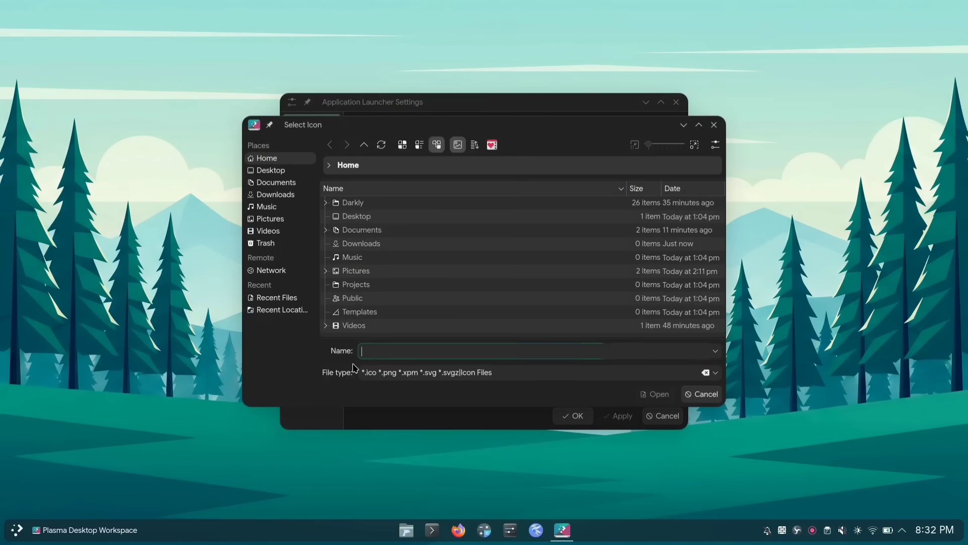
{"action": "left_click", "coordinate": [326, 271]}
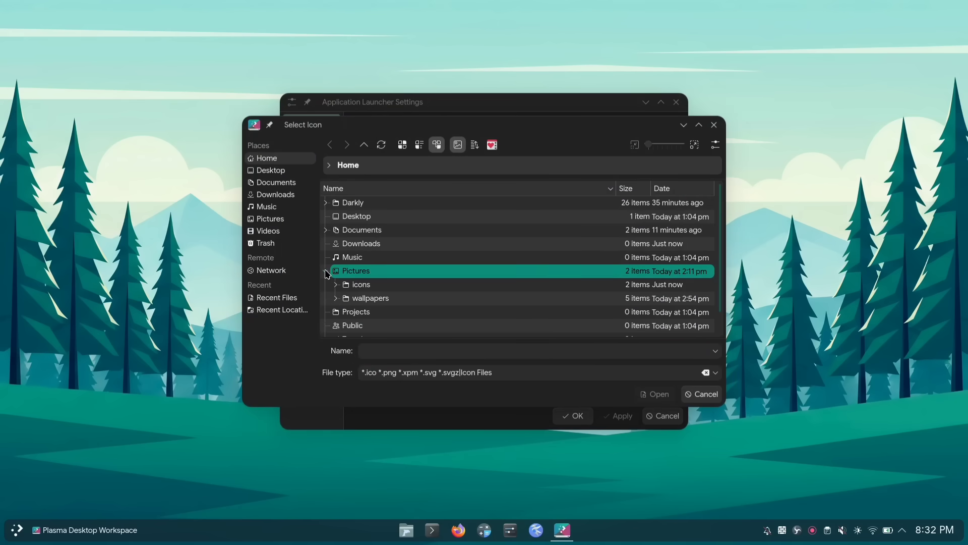
{"action": "left_click", "coordinate": [341, 286]}
{"action": "left_click", "coordinate": [340, 285]}
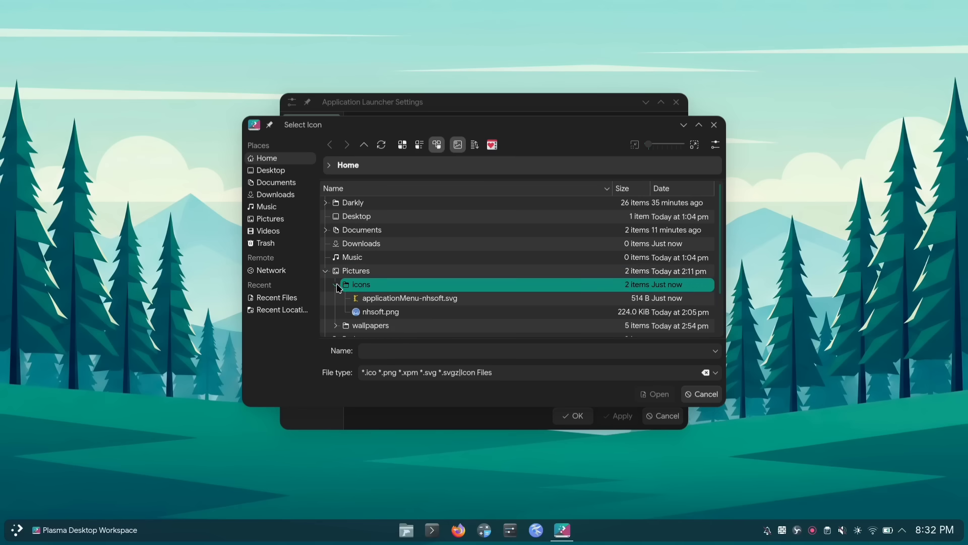
{"action": "left_click", "coordinate": [394, 299]}
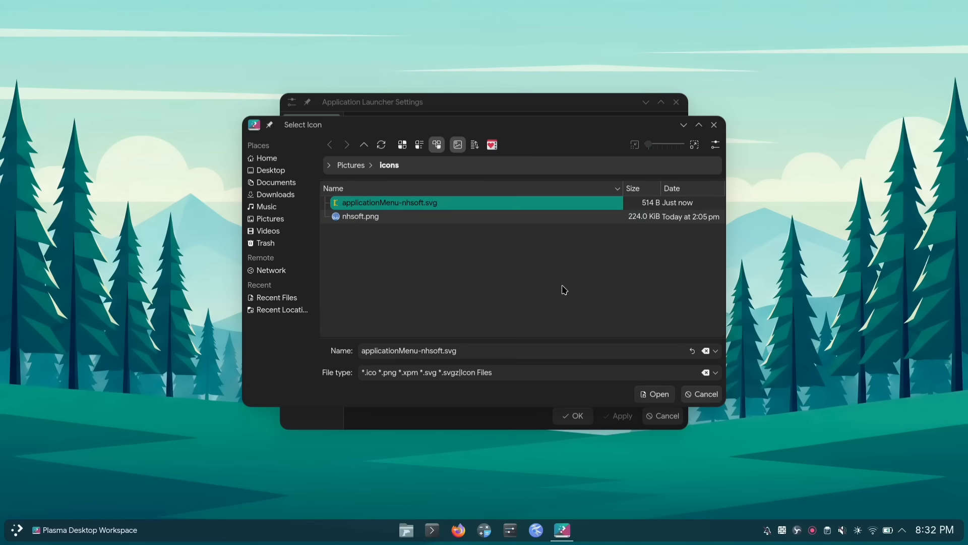
{"action": "left_click", "coordinate": [660, 395]}
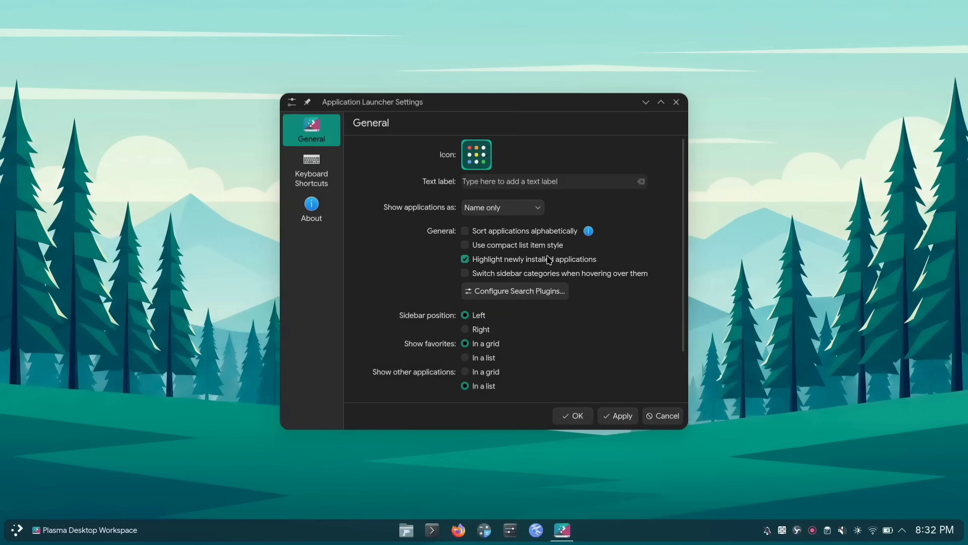
{"action": "left_click", "coordinate": [575, 415]}
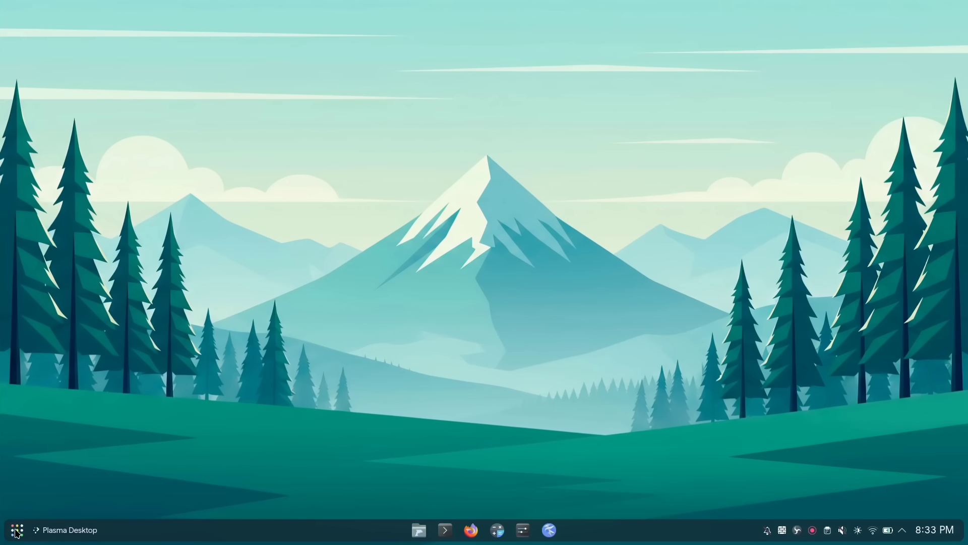
{"action": "left_click", "coordinate": [22, 525]}
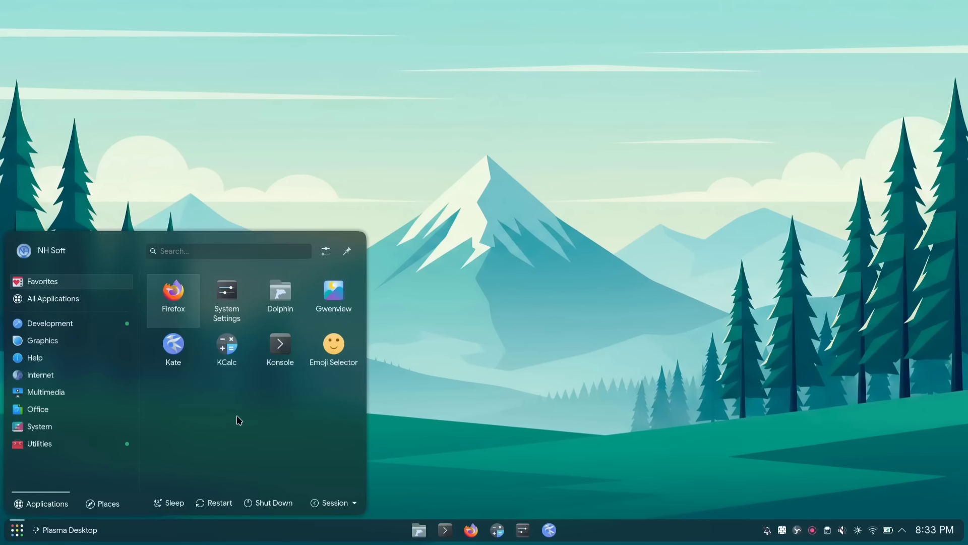
{"action": "left_click", "coordinate": [454, 402]}
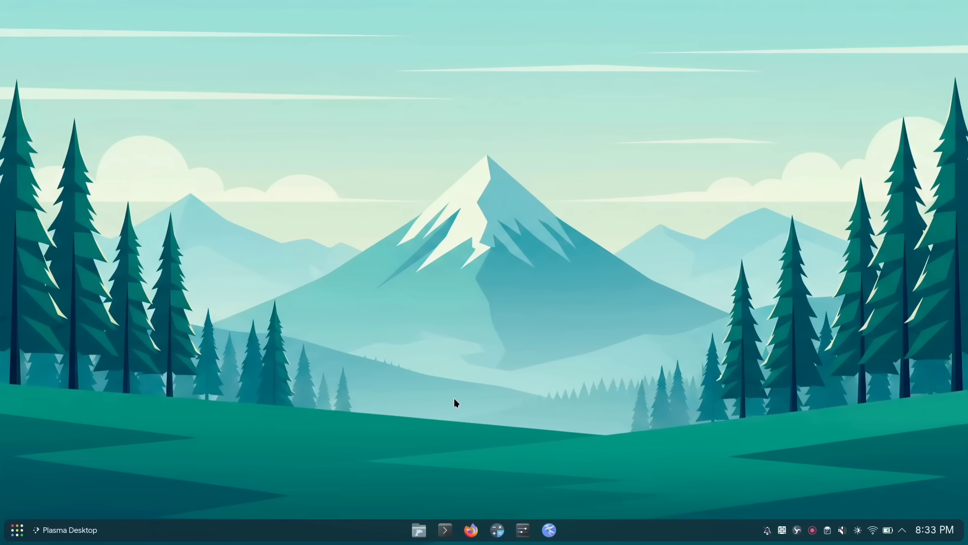
Open KRunner, search for "reboot" to examine how its results look, and clear the search
{"action": "key", "text": "alt+space"}
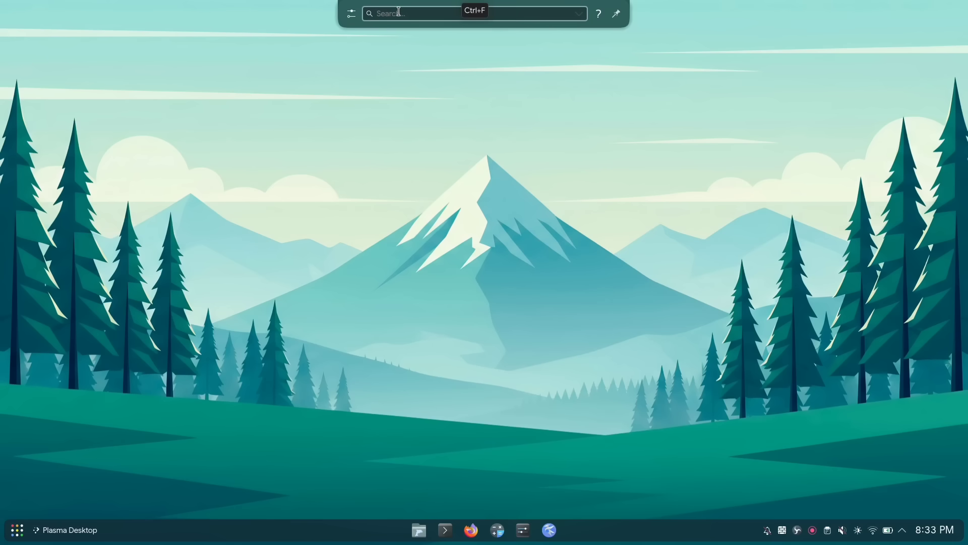
{"action": "type", "text": "reboot"}
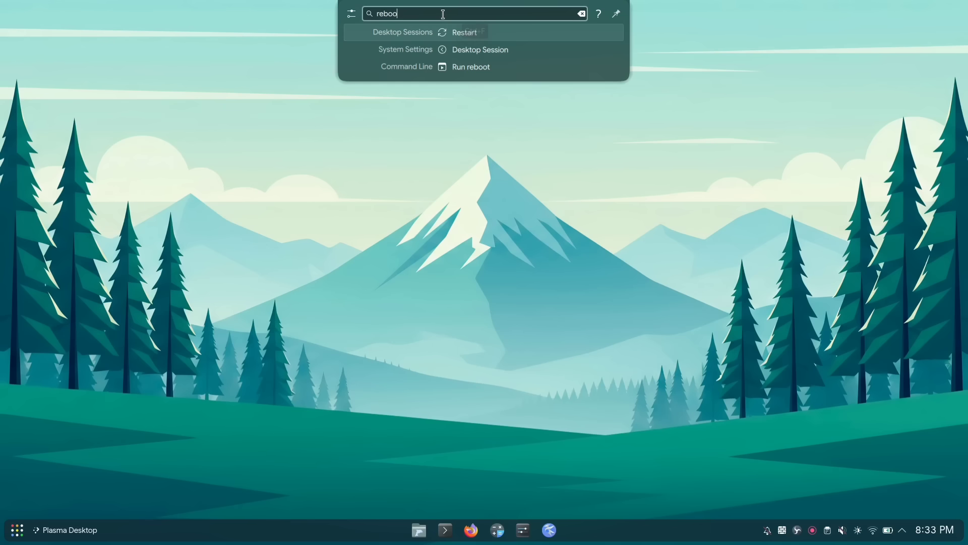
{"action": "key", "text": "BackSpace"}
{"action": "key", "text": "BackSpace"}
{"action": "key", "text": "BackSpace"}
{"action": "key", "text": "BackSpace"}
{"action": "key", "text": "BackSpace"}
{"action": "key", "text": "BackSpace"}
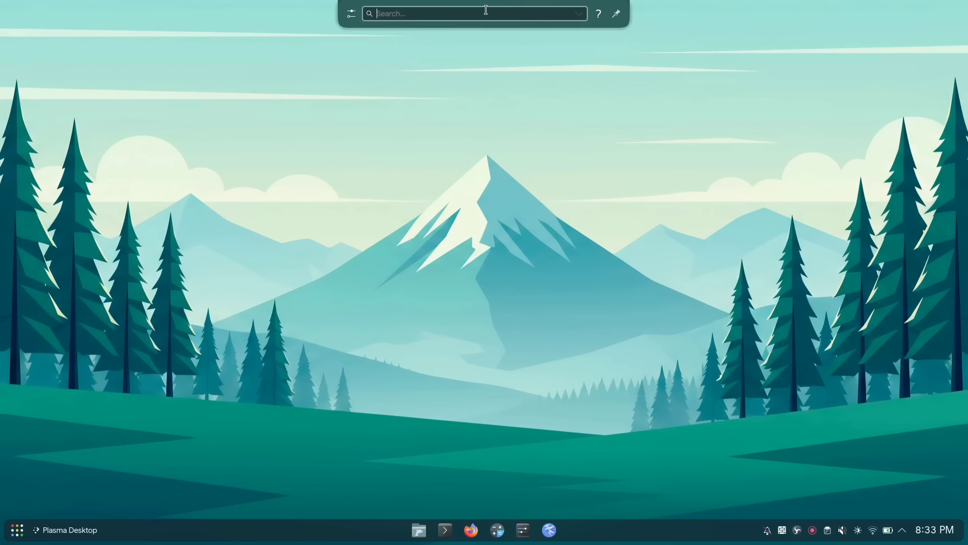
Set KRunner's position on screen to Center, apply it, and reopen KRunner with the search "f" to check the placement
{"action": "left_click", "coordinate": [352, 13]}
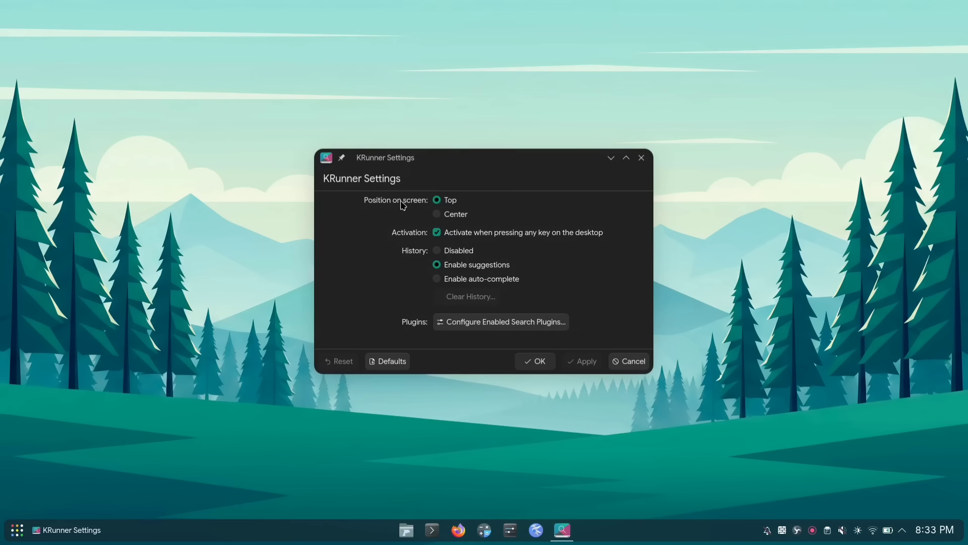
{"action": "left_click", "coordinate": [438, 215]}
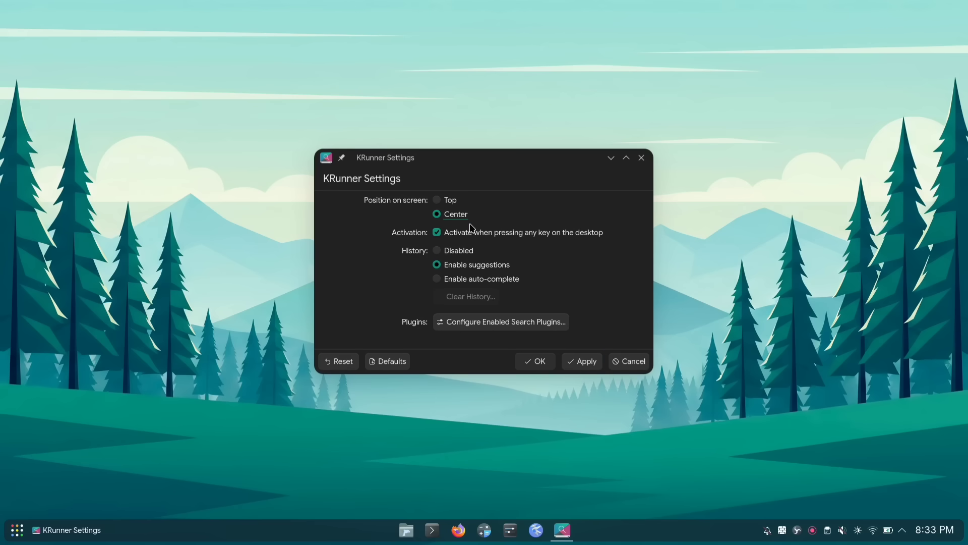
{"action": "left_click", "coordinate": [583, 361]}
{"action": "left_click", "coordinate": [535, 361]}
{"action": "key", "text": "alt+space"}
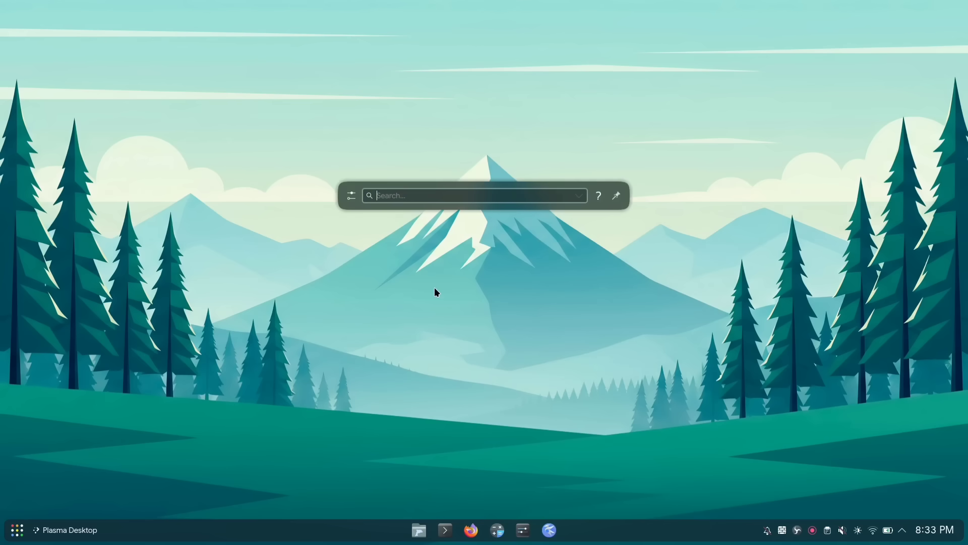
{"action": "type", "text": "f"}
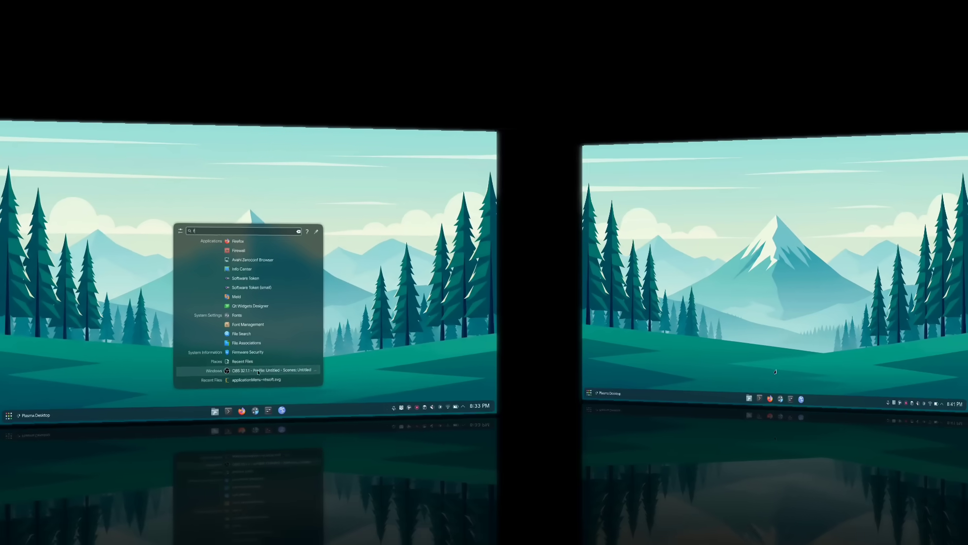
Open the application launcher over the YouTube page in Firefox, examine its transparency against the moving content, and minimize the browser
{"action": "key", "text": "super"}
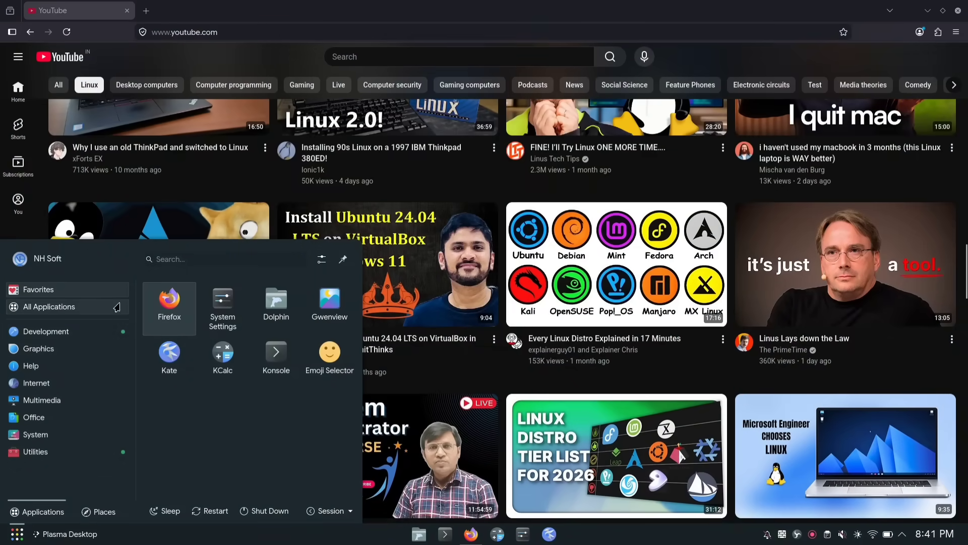
{"action": "scroll", "coordinate": [394, 363], "scroll_direction": "down", "scroll_amount": 3}
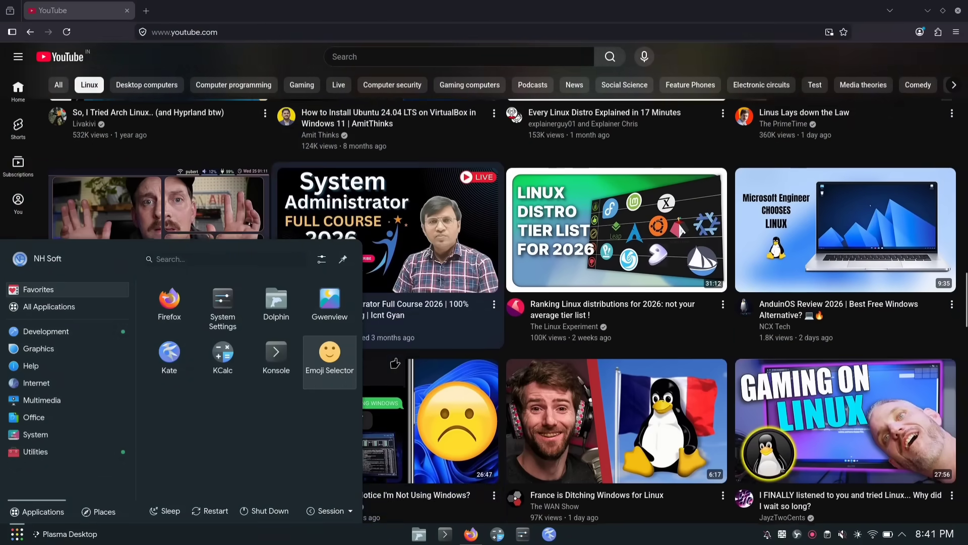
{"action": "scroll", "coordinate": [393, 363], "scroll_direction": "up", "scroll_amount": 15}
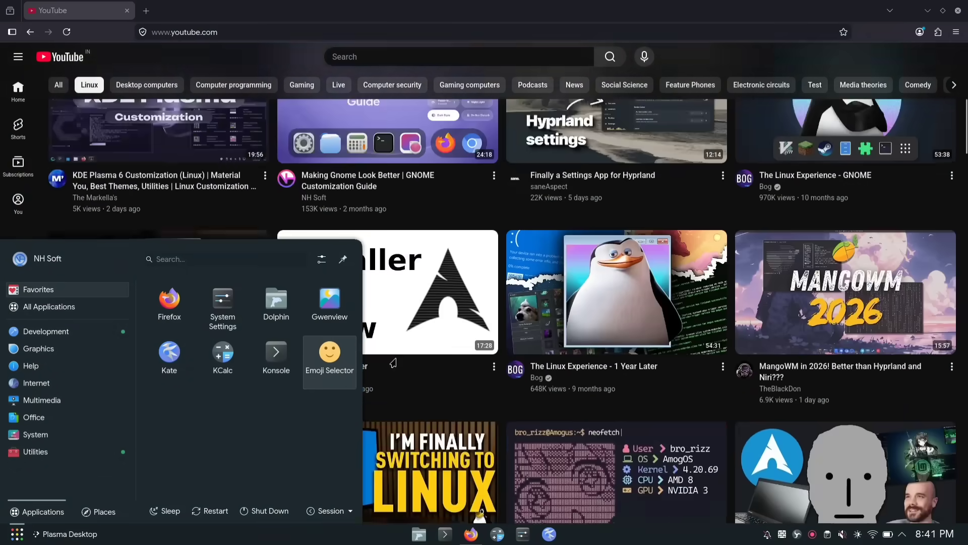
{"action": "scroll", "coordinate": [394, 362], "scroll_direction": "up", "scroll_amount": 10}
{"action": "left_click", "coordinate": [470, 533]}
{"action": "left_click", "coordinate": [470, 534]}
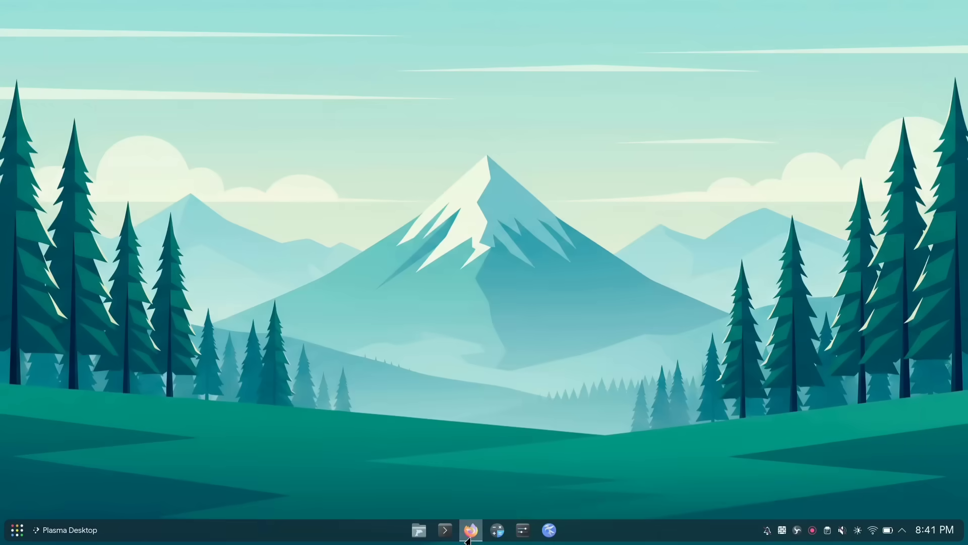
Set the panel's opacity to Translucent in the panel configuration
{"action": "right_click", "coordinate": [597, 532]}
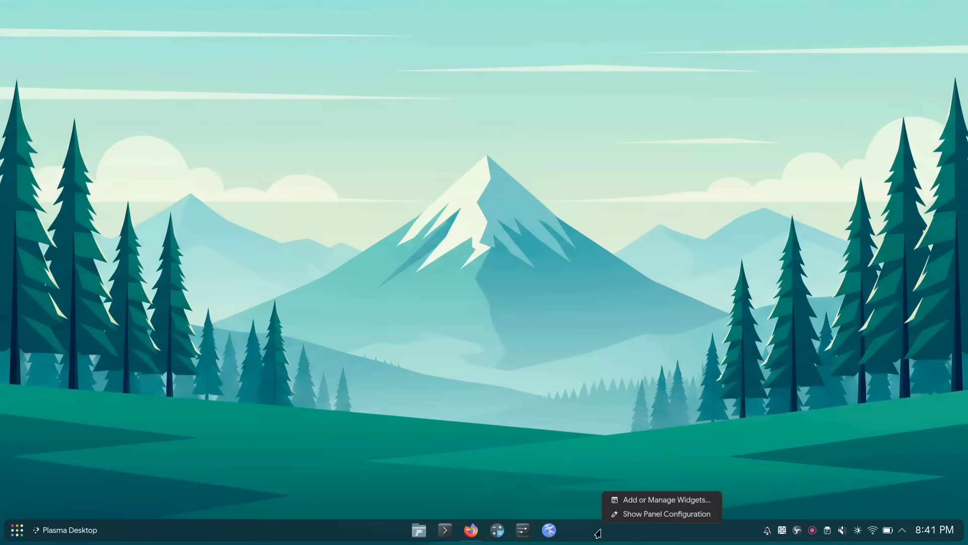
{"action": "left_click", "coordinate": [679, 513]}
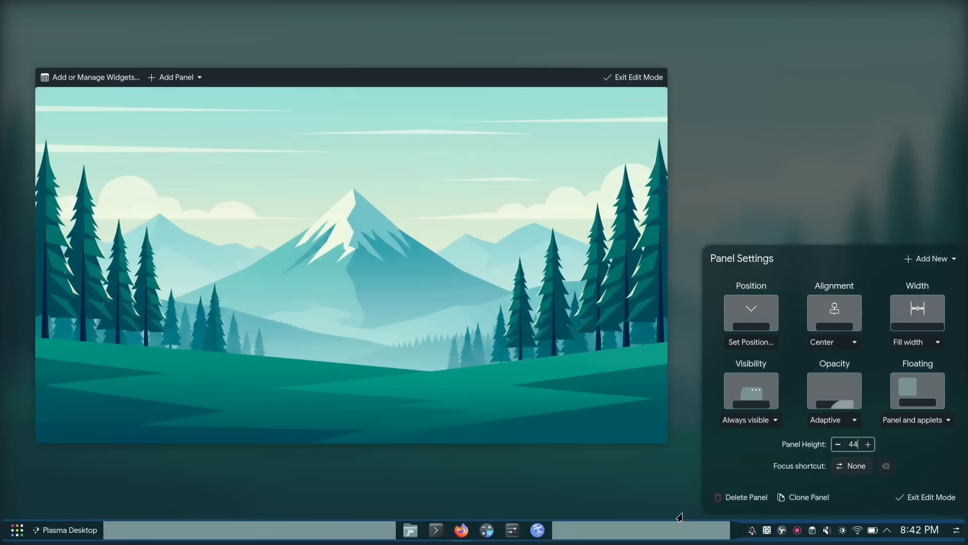
{"action": "left_click", "coordinate": [823, 422]}
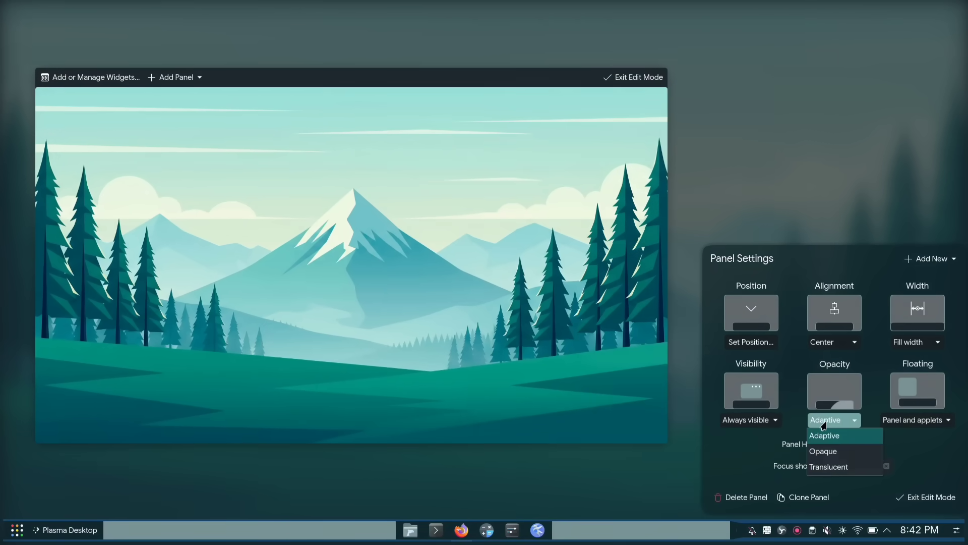
{"action": "left_click", "coordinate": [826, 467]}
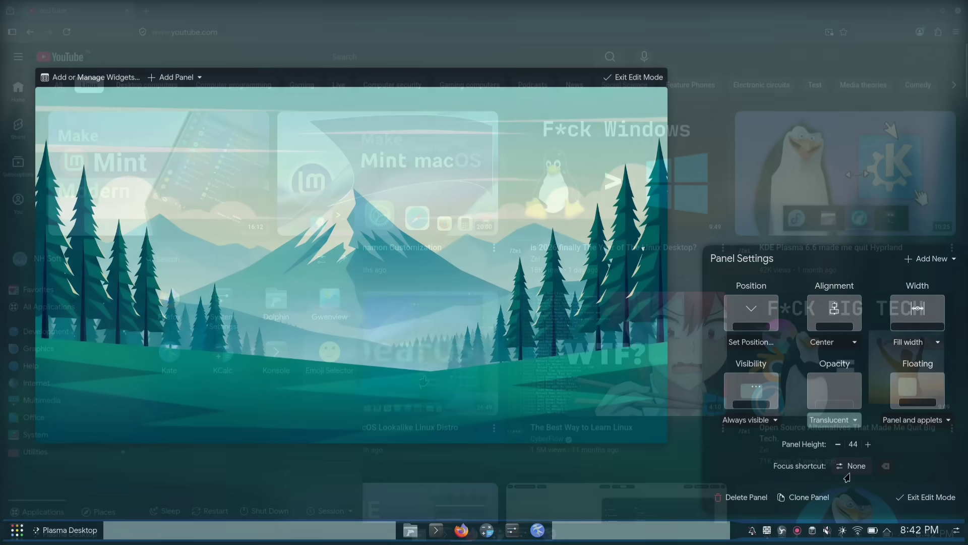
Examine the blur and transparency of the application launcher and the Brightness and Color popup over the YouTube page
{"action": "scroll", "coordinate": [424, 381], "scroll_direction": "down", "scroll_amount": 17}
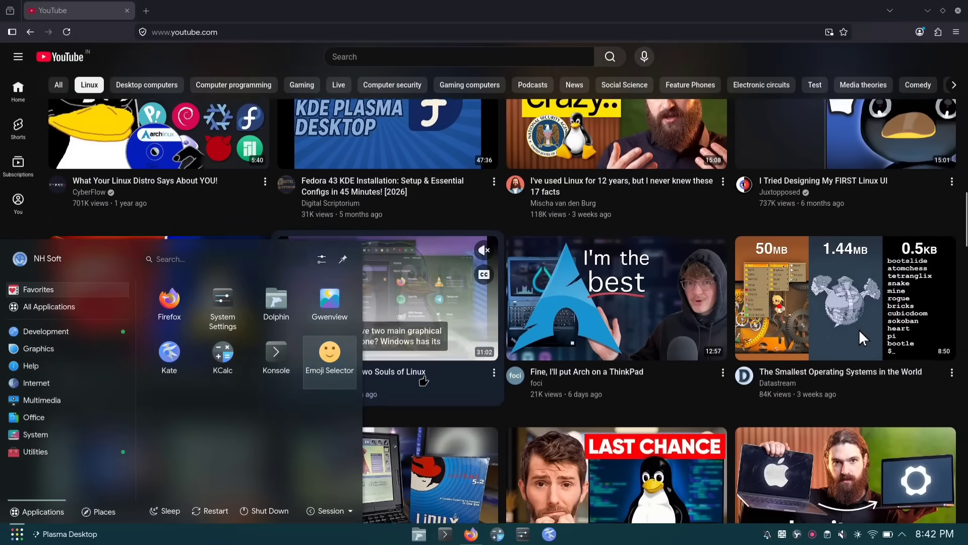
{"action": "scroll", "coordinate": [423, 380], "scroll_direction": "up", "scroll_amount": 17}
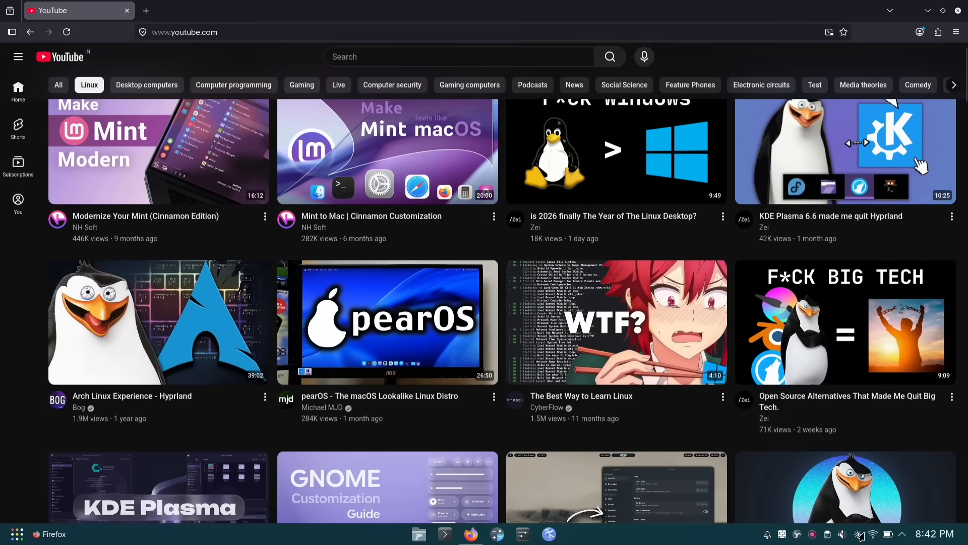
{"action": "left_click", "coordinate": [858, 534]}
{"action": "scroll", "coordinate": [683, 410], "scroll_direction": "down", "scroll_amount": 8}
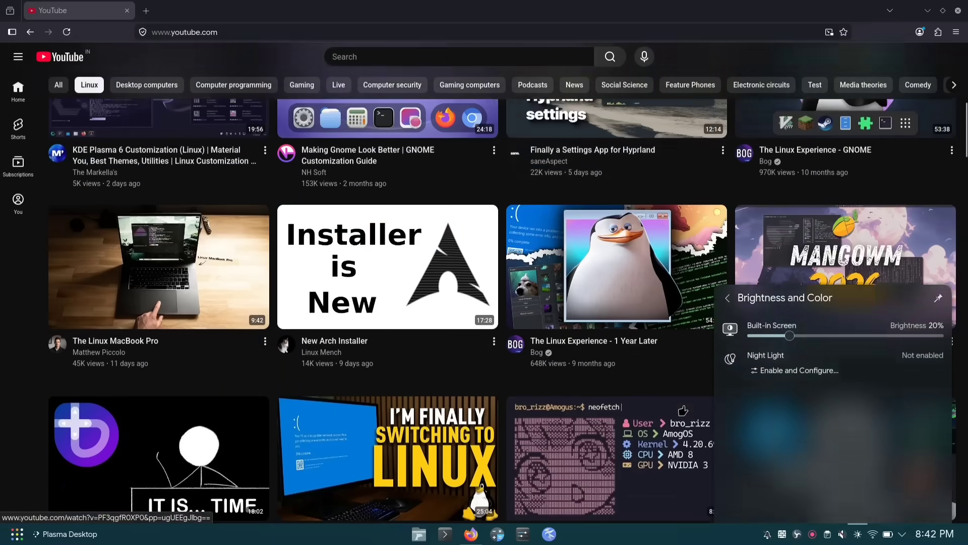
{"action": "scroll", "coordinate": [682, 410], "scroll_direction": "down", "scroll_amount": 5}
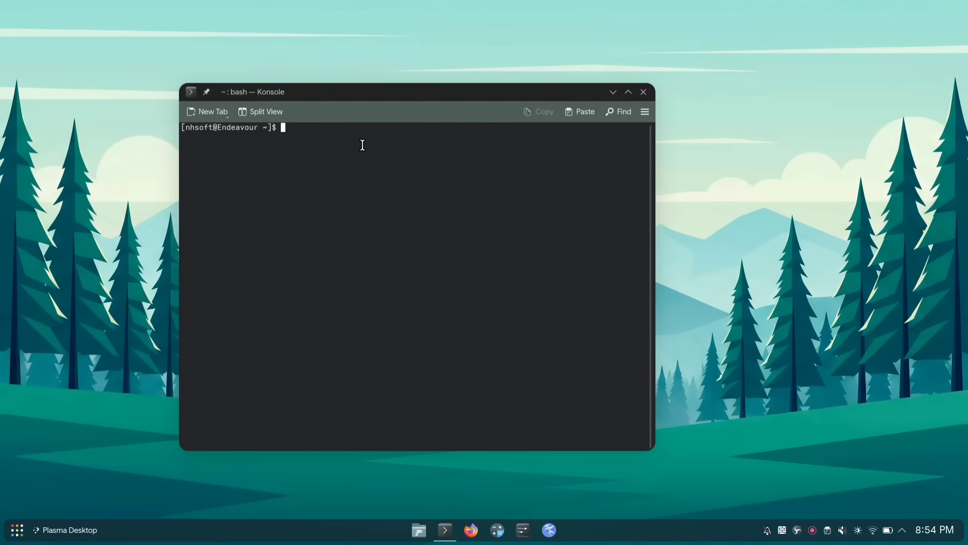
Create a new Konsole profile named nhsoft in Konsole's configuration
{"action": "left_click", "coordinate": [645, 112]}
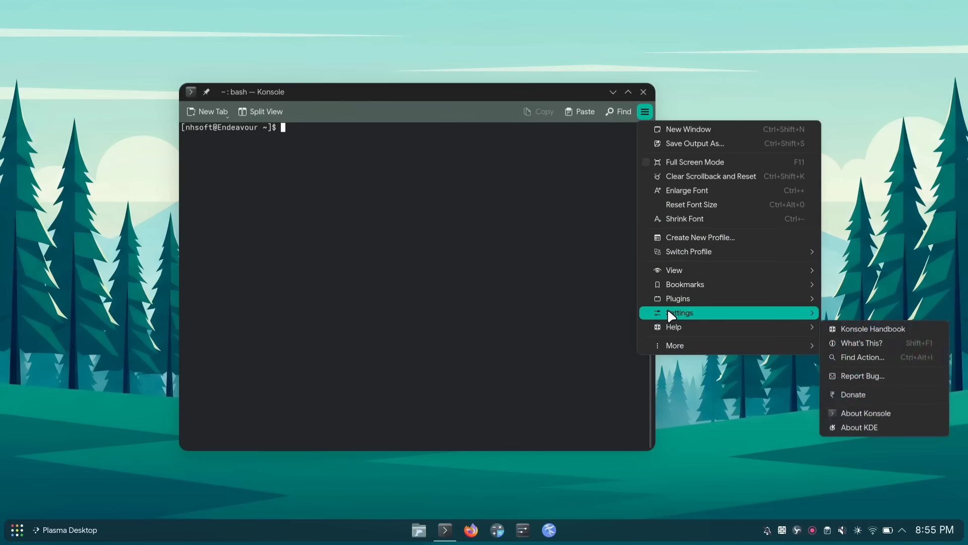
{"action": "mouse_move", "coordinate": [701, 313]}
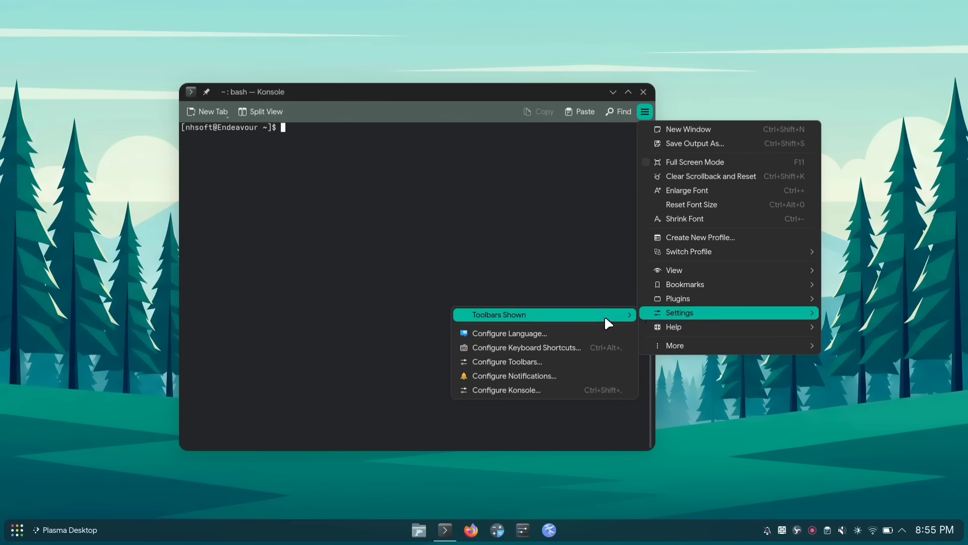
{"action": "left_click", "coordinate": [561, 391]}
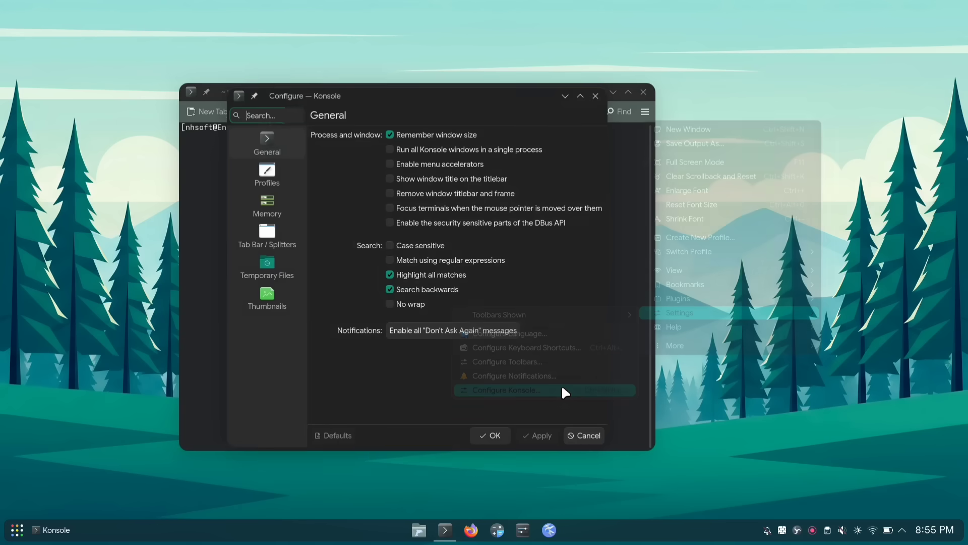
{"action": "left_click", "coordinate": [271, 175]}
{"action": "left_click", "coordinate": [578, 138]}
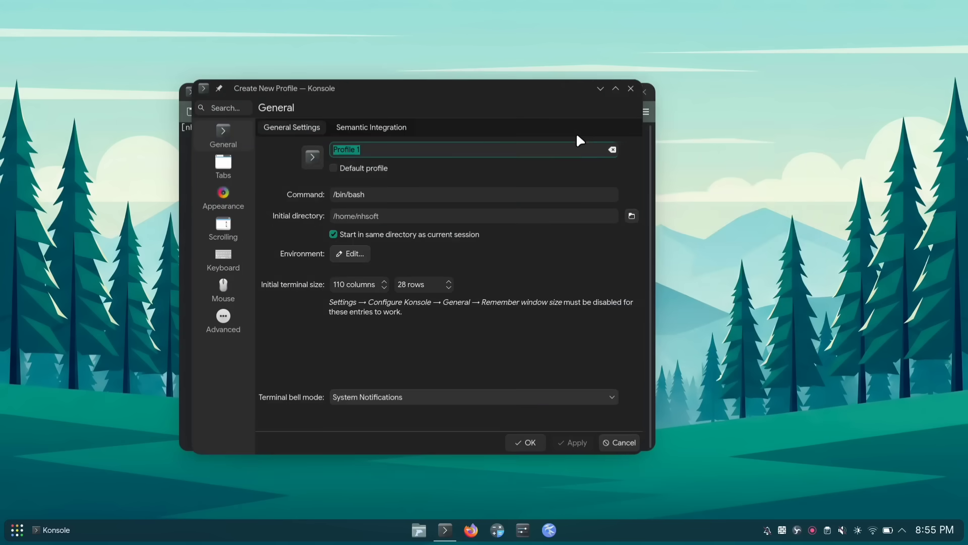
{"action": "type", "text": "nhsoft"}
{"action": "left_click", "coordinate": [524, 440]}
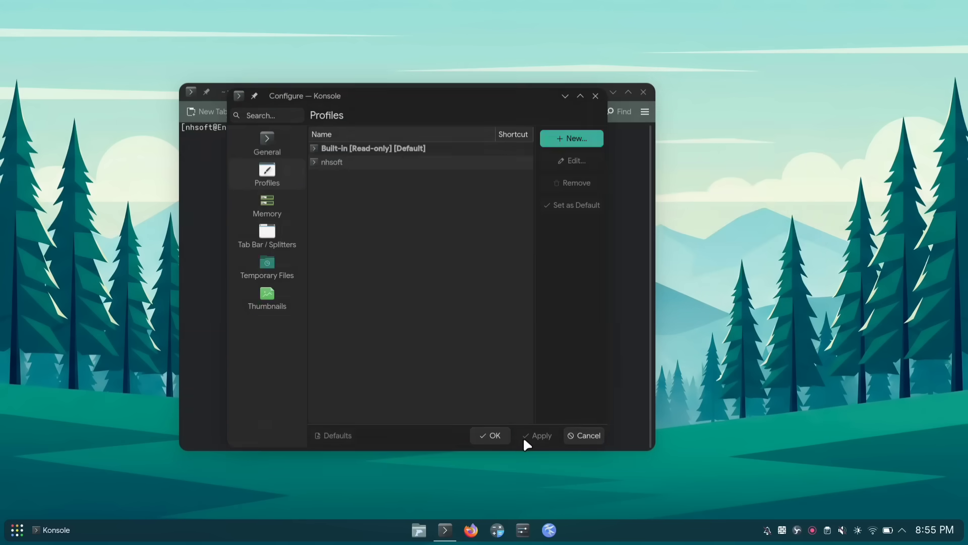
Edit the nhsoft profile's appearance and set its font to Adwaita Mono, size 13
{"action": "left_click", "coordinate": [341, 162]}
{"action": "left_click", "coordinate": [578, 159]}
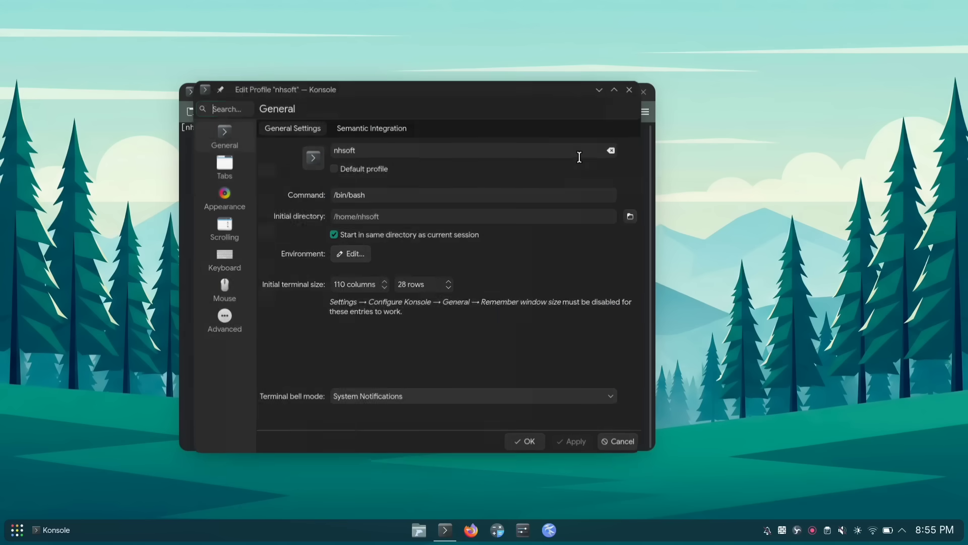
{"action": "left_click", "coordinate": [227, 197]}
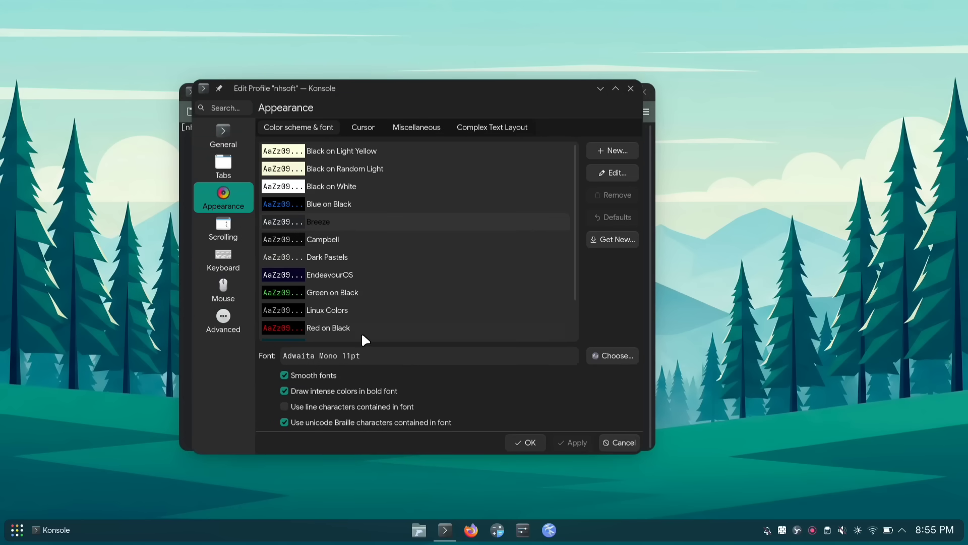
{"action": "left_click", "coordinate": [603, 351]}
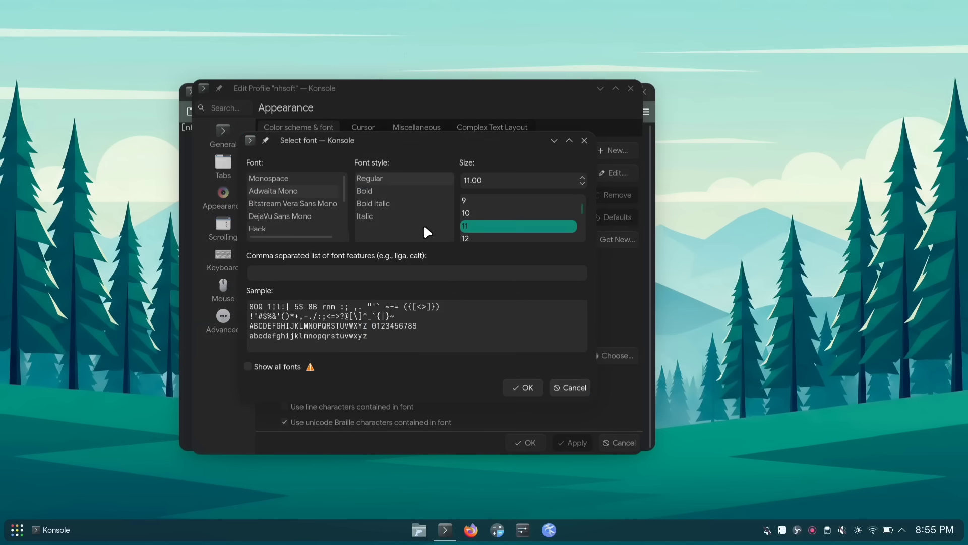
{"action": "left_click", "coordinate": [281, 191]}
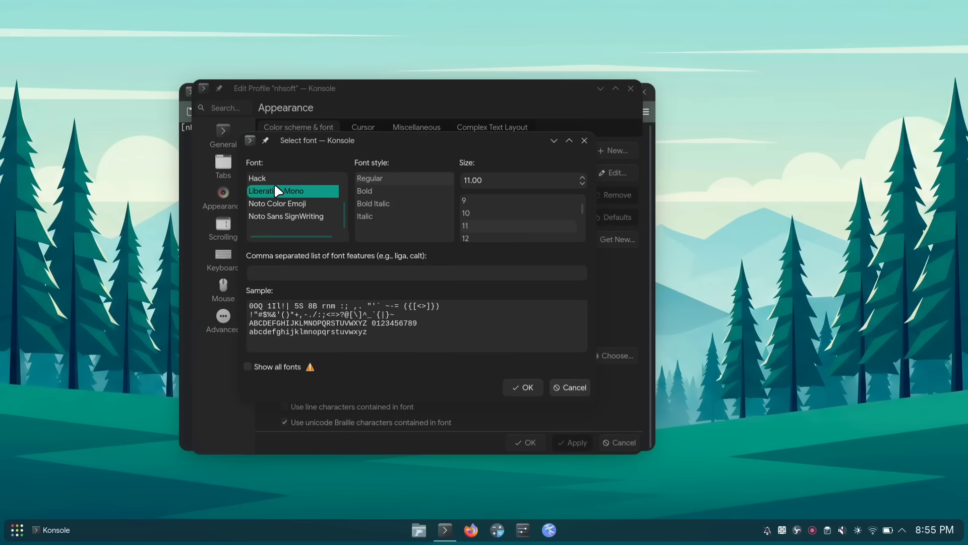
{"action": "scroll", "coordinate": [274, 182], "scroll_direction": "up", "scroll_amount": 1}
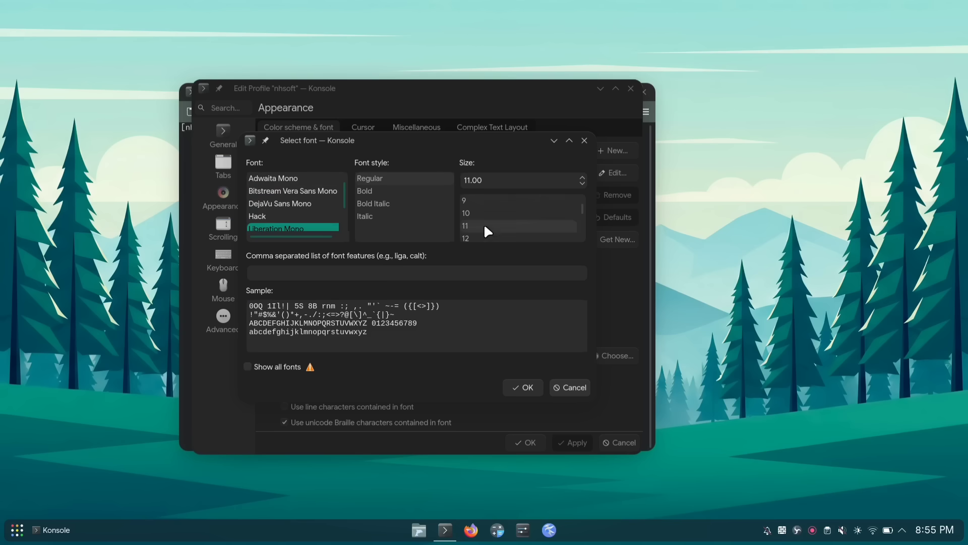
{"action": "left_click", "coordinate": [472, 233]}
{"action": "left_click", "coordinate": [475, 237]}
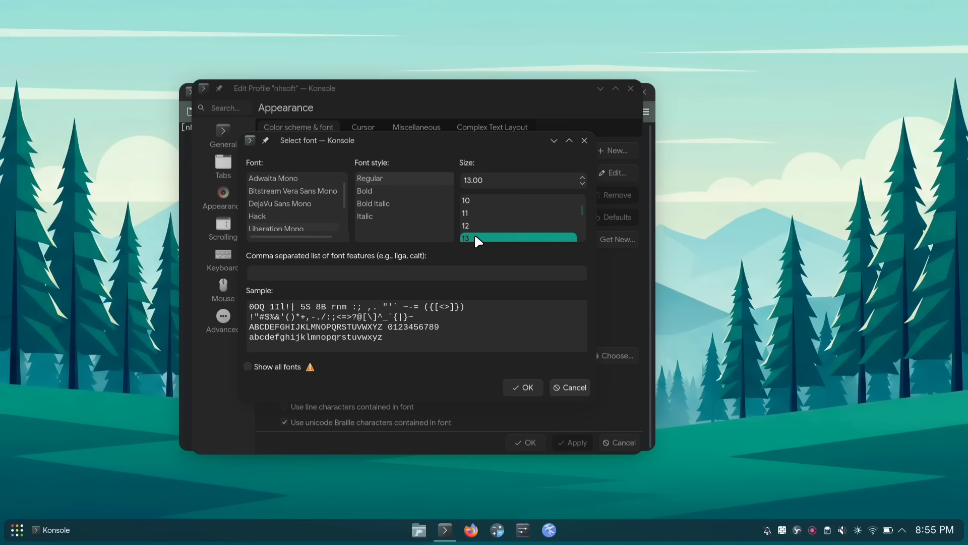
{"action": "left_click", "coordinate": [277, 190]}
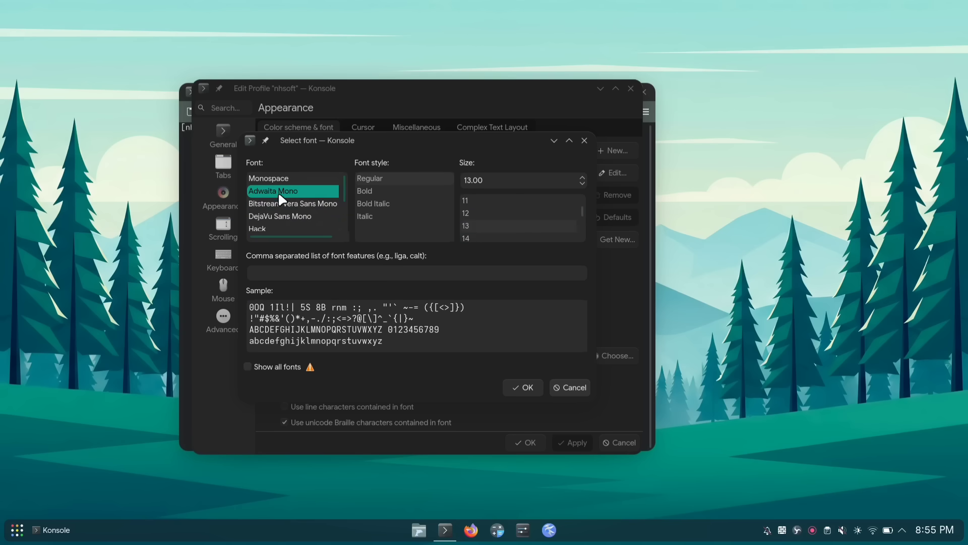
{"action": "left_click", "coordinate": [524, 382]}
Choose the White on Black color scheme for the profile, enable its background blur, add slight background color transparency, and save
{"action": "scroll", "coordinate": [375, 224], "scroll_direction": "down", "scroll_amount": 1}
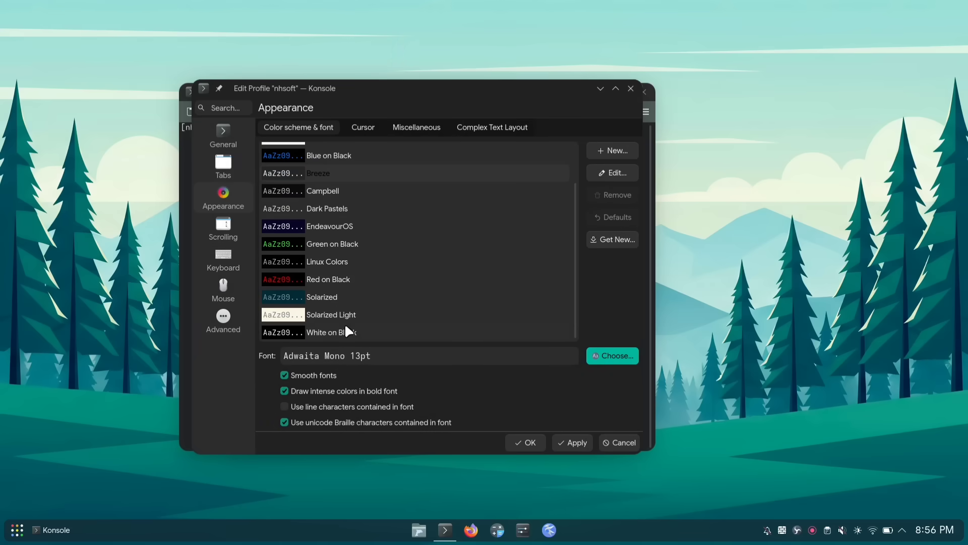
{"action": "left_click", "coordinate": [356, 332]}
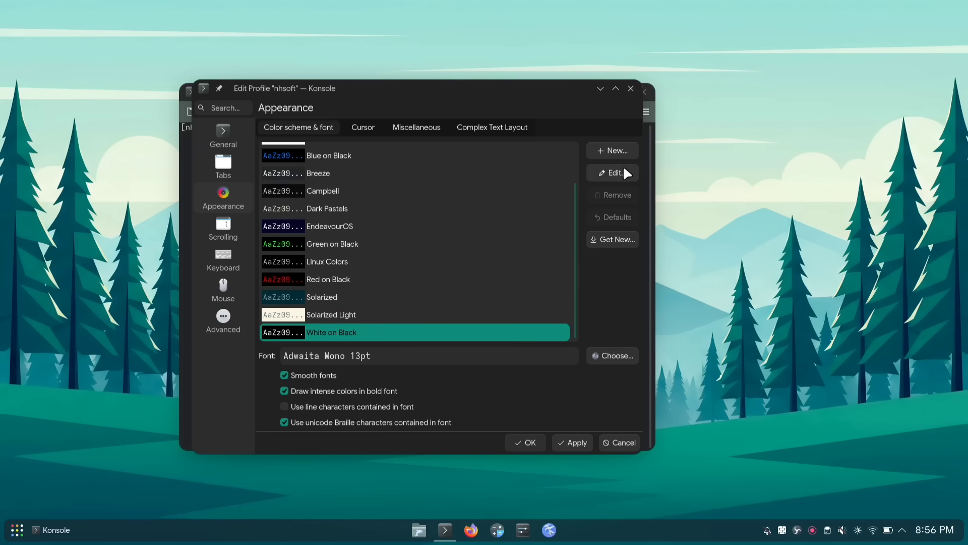
{"action": "left_click", "coordinate": [608, 174]}
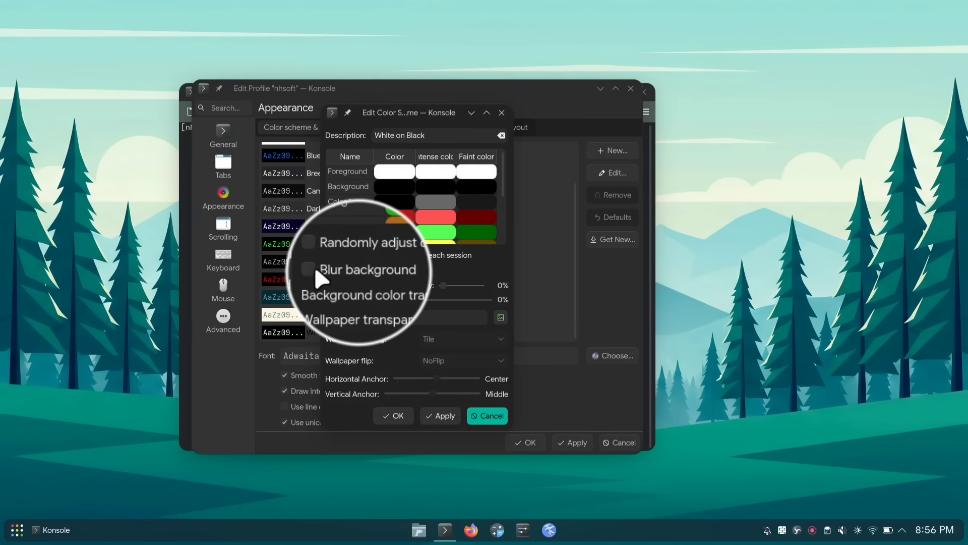
{"action": "left_click", "coordinate": [331, 271]}
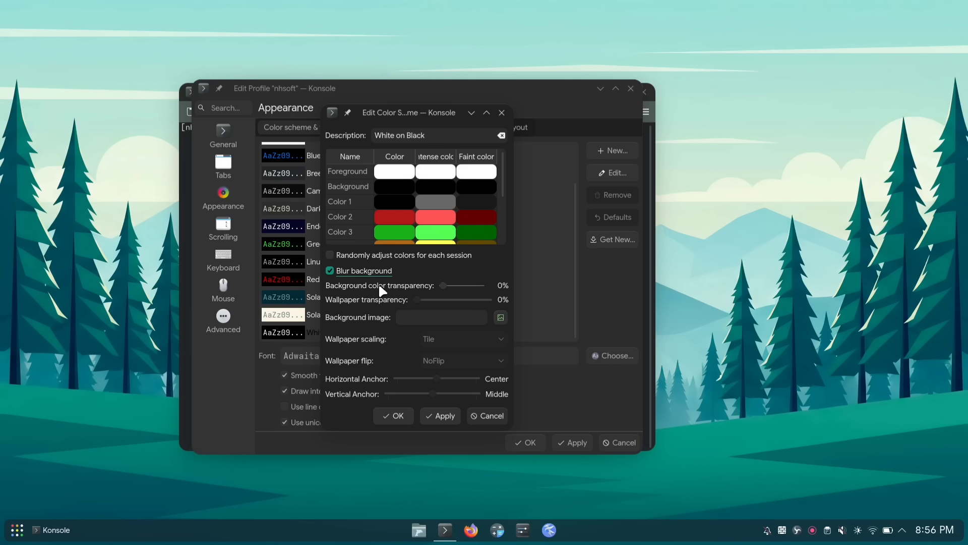
{"action": "mouse_move", "coordinate": [438, 282]}
{"action": "left_mouse_down"}
{"action": "mouse_move", "coordinate": [466, 283]}
{"action": "mouse_move", "coordinate": [451, 292]}
{"action": "left_mouse_up"}
{"action": "left_click", "coordinate": [438, 416]}
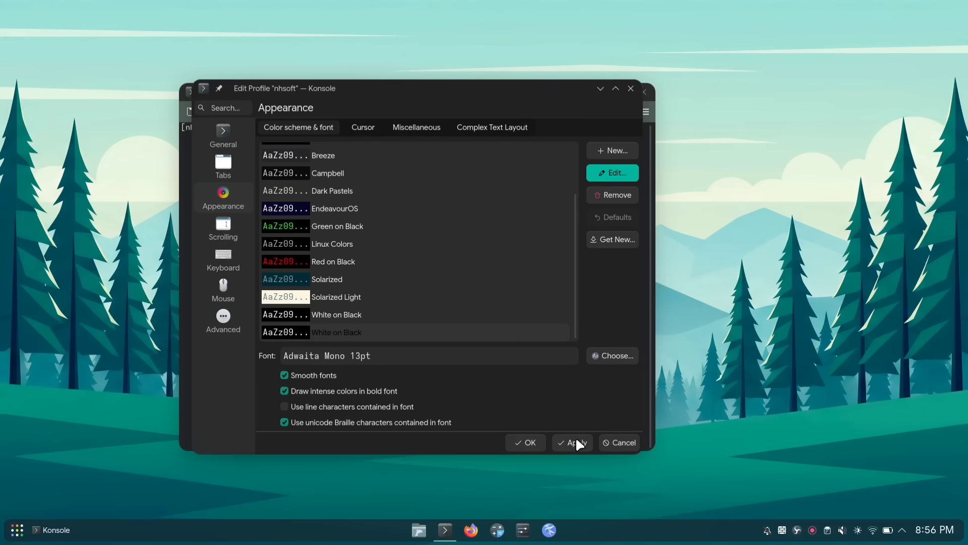
{"action": "left_click", "coordinate": [525, 442]}
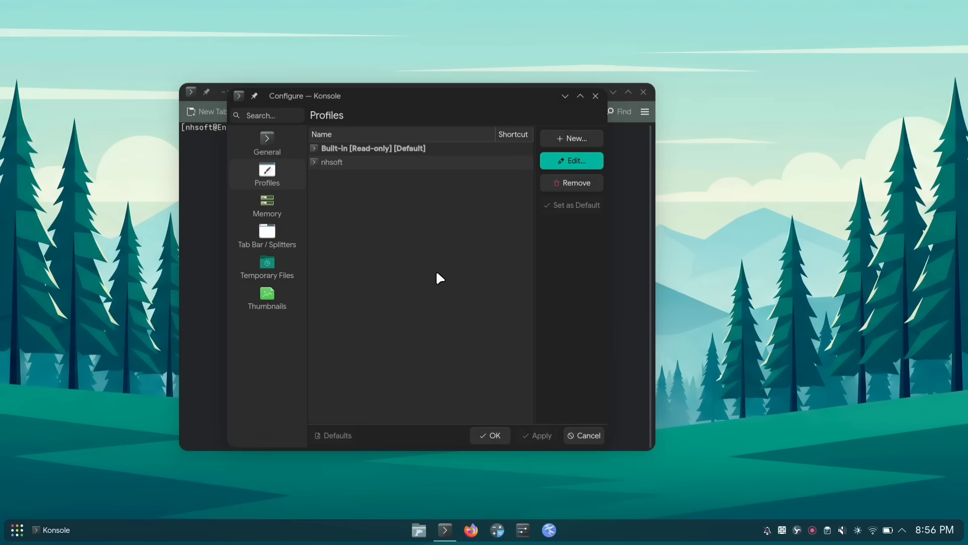
Set the nhsoft profile as Konsole's default profile and save the configuration
{"action": "left_click", "coordinate": [403, 162]}
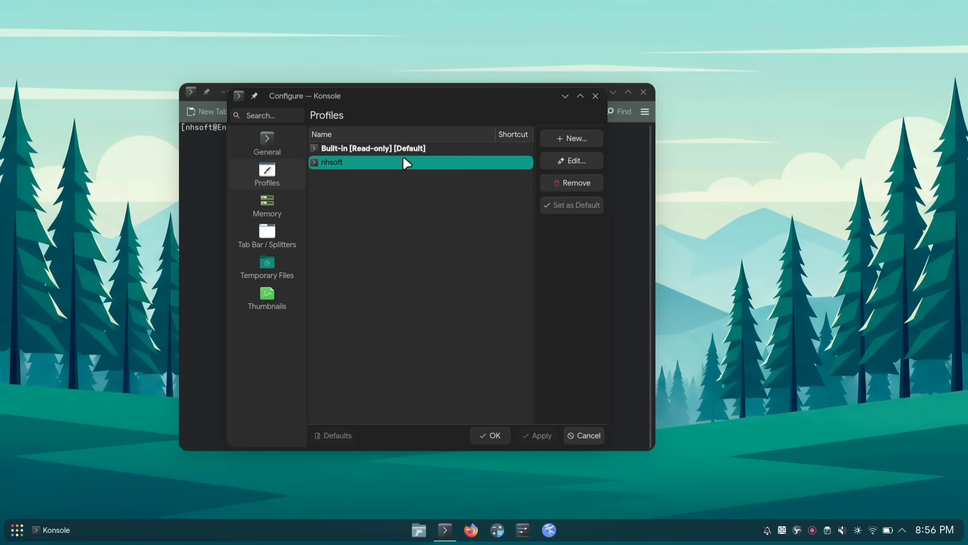
{"action": "left_click", "coordinate": [567, 205]}
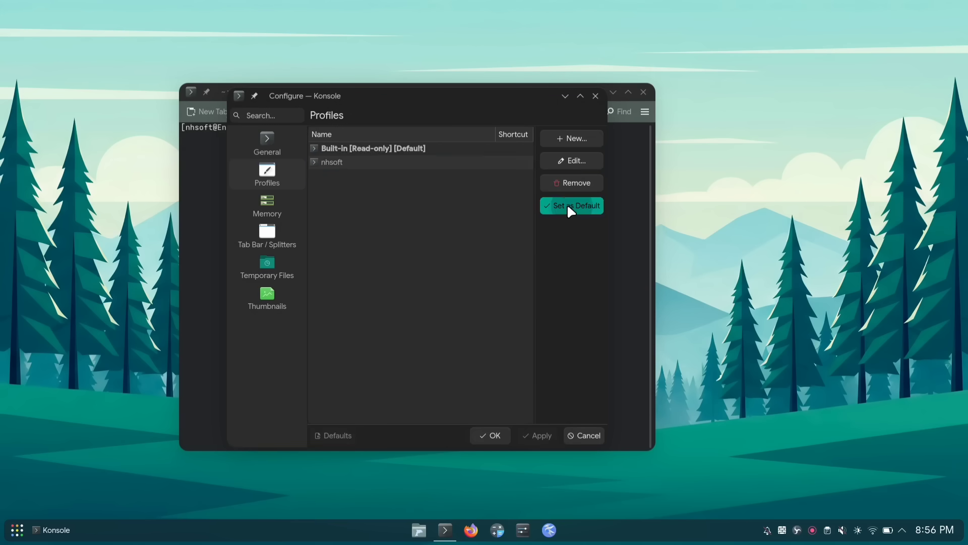
{"action": "left_click", "coordinate": [490, 434]}
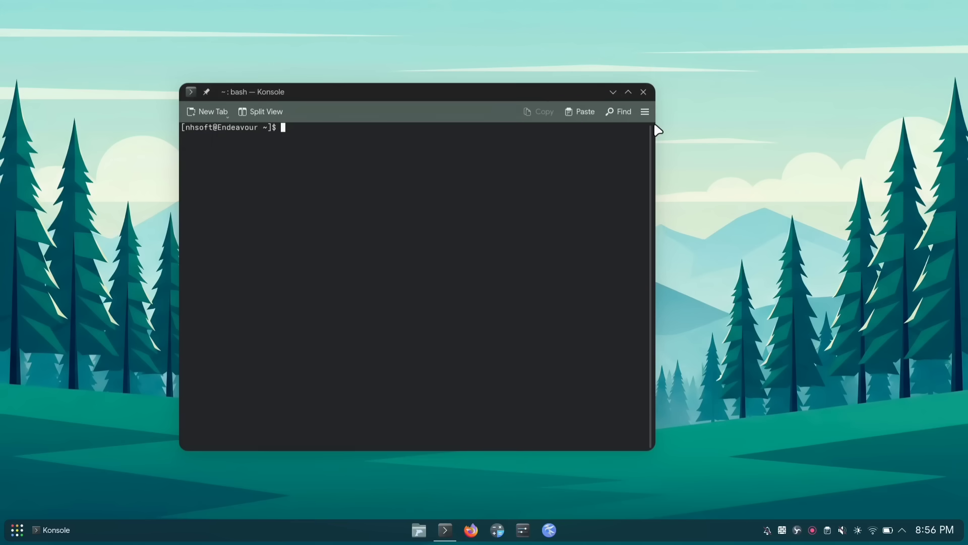
Relaunch Konsole to load the default profile and run the full system upgrade with sudo pacman -Syu, confirming with y
{"action": "left_click", "coordinate": [644, 92]}
{"action": "left_click", "coordinate": [445, 530]}
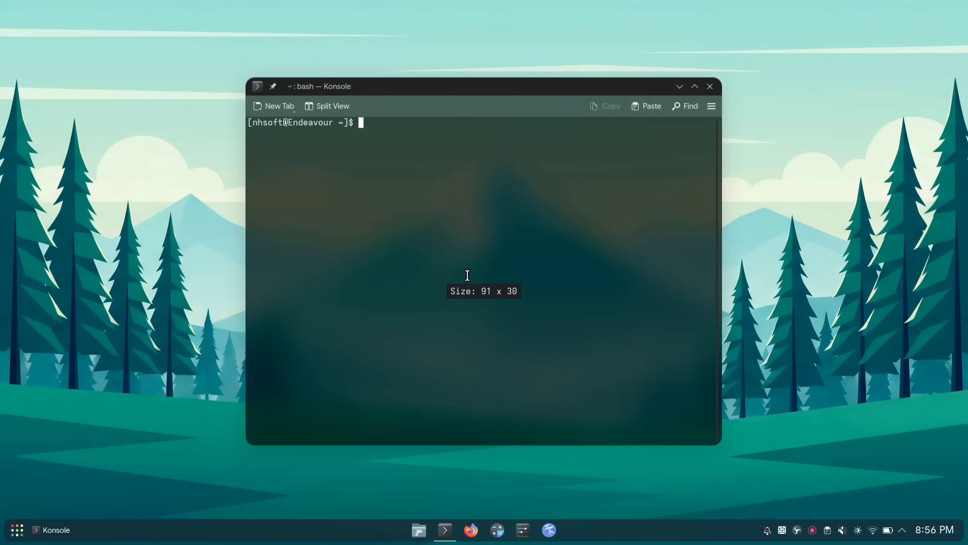
{"action": "left_click_drag", "start_coordinate": [442, 90], "coordinate": [346, 54]}
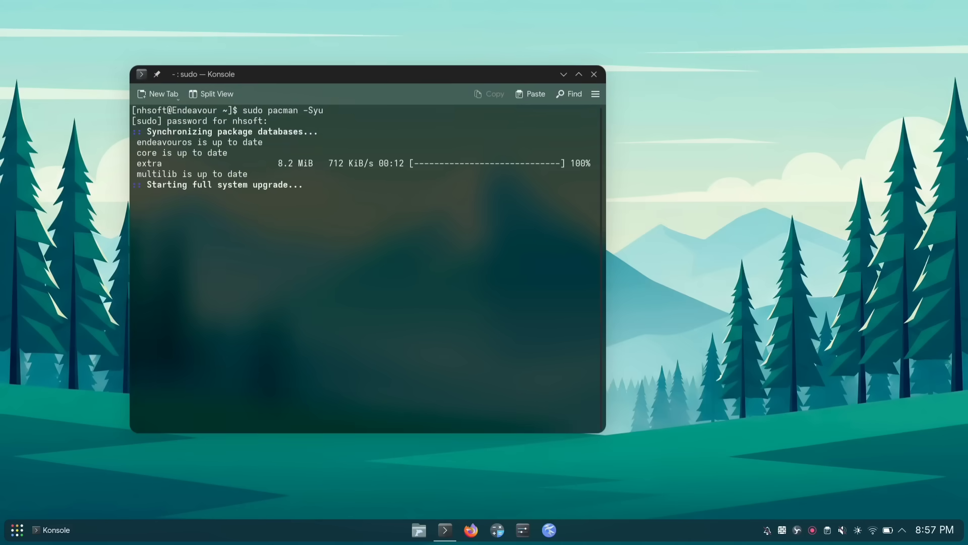
{"action": "type", "text": "y"}
{"action": "key", "text": "Return"}
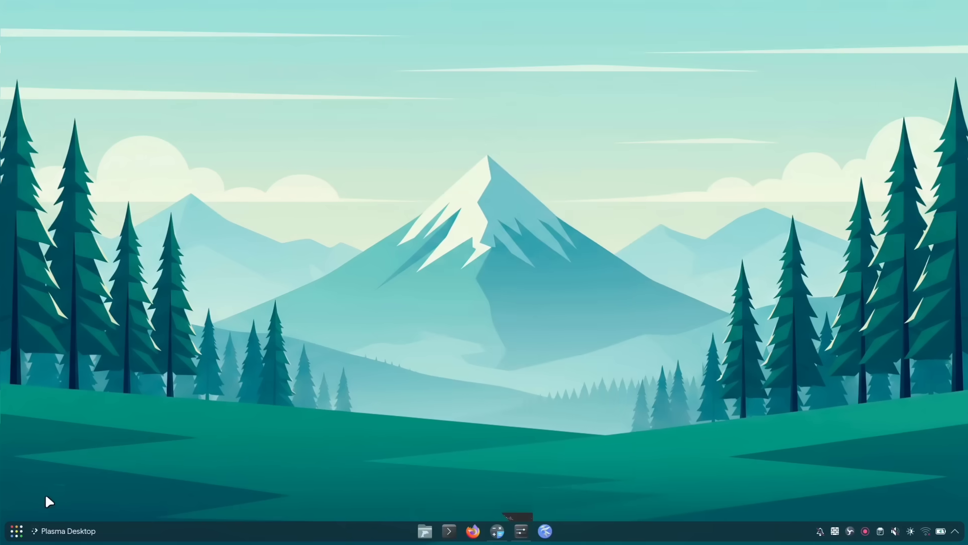
Open the application launcher over the empty desktop to examine its transparency and blur
{"action": "left_click", "coordinate": [16, 530]}
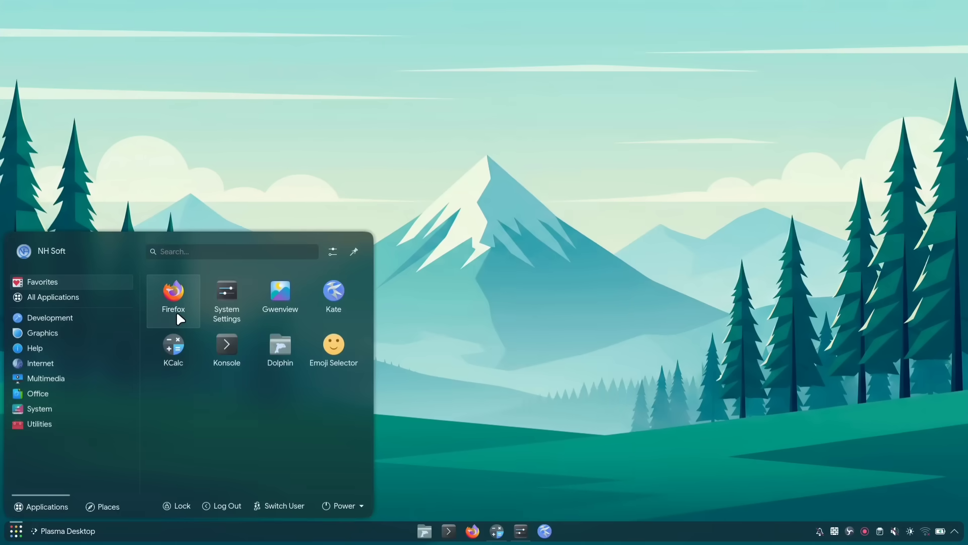